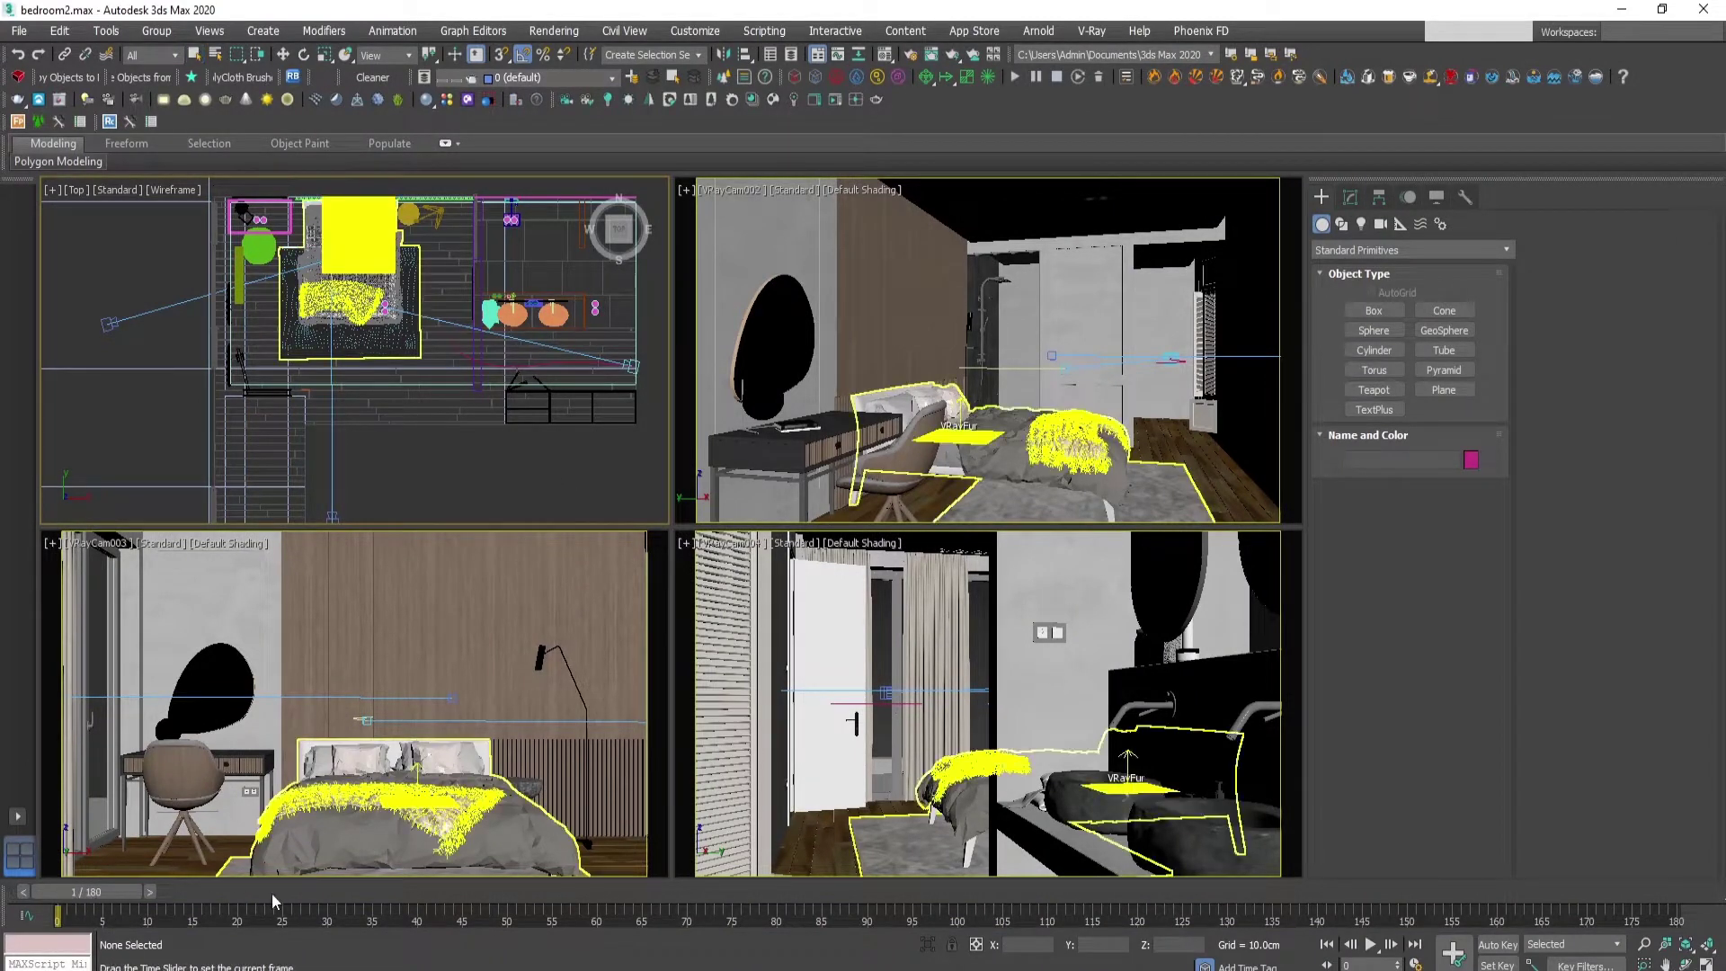
# - Scrub the bedroom2 camera animation forward to frame 98 of 180
pyautogui.moveTo(271, 892); pyautogui.dragTo(158, 903)
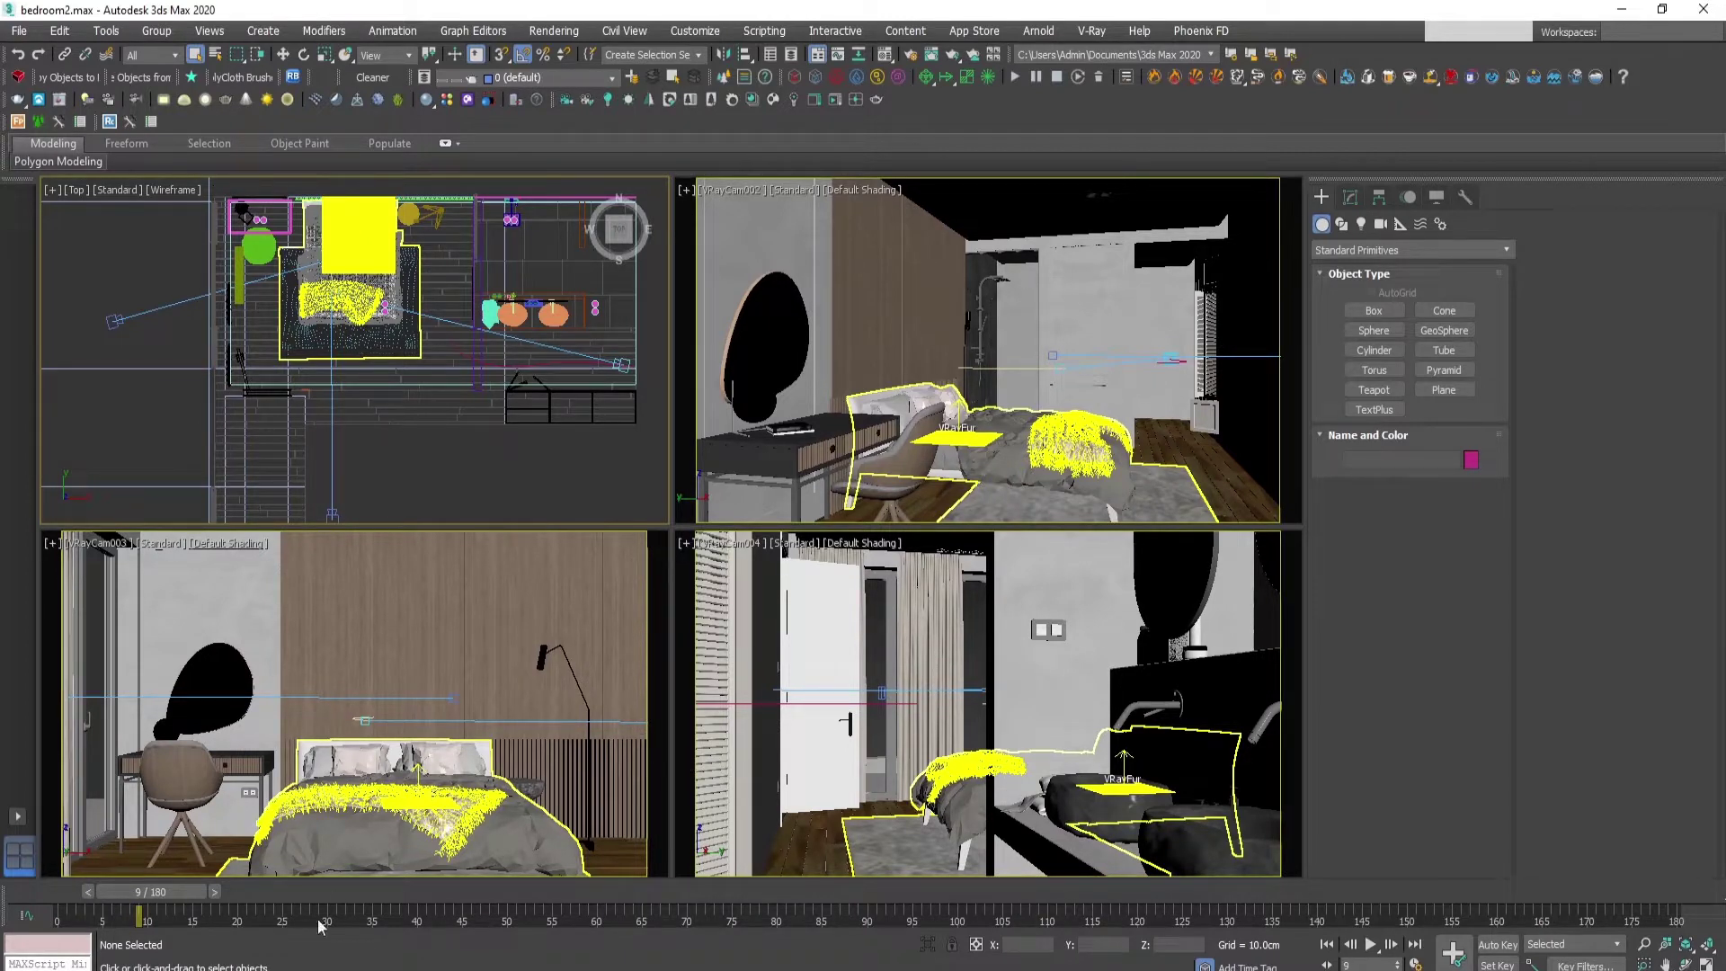
pyautogui.moveTo(203, 899); pyautogui.dragTo(939, 913)
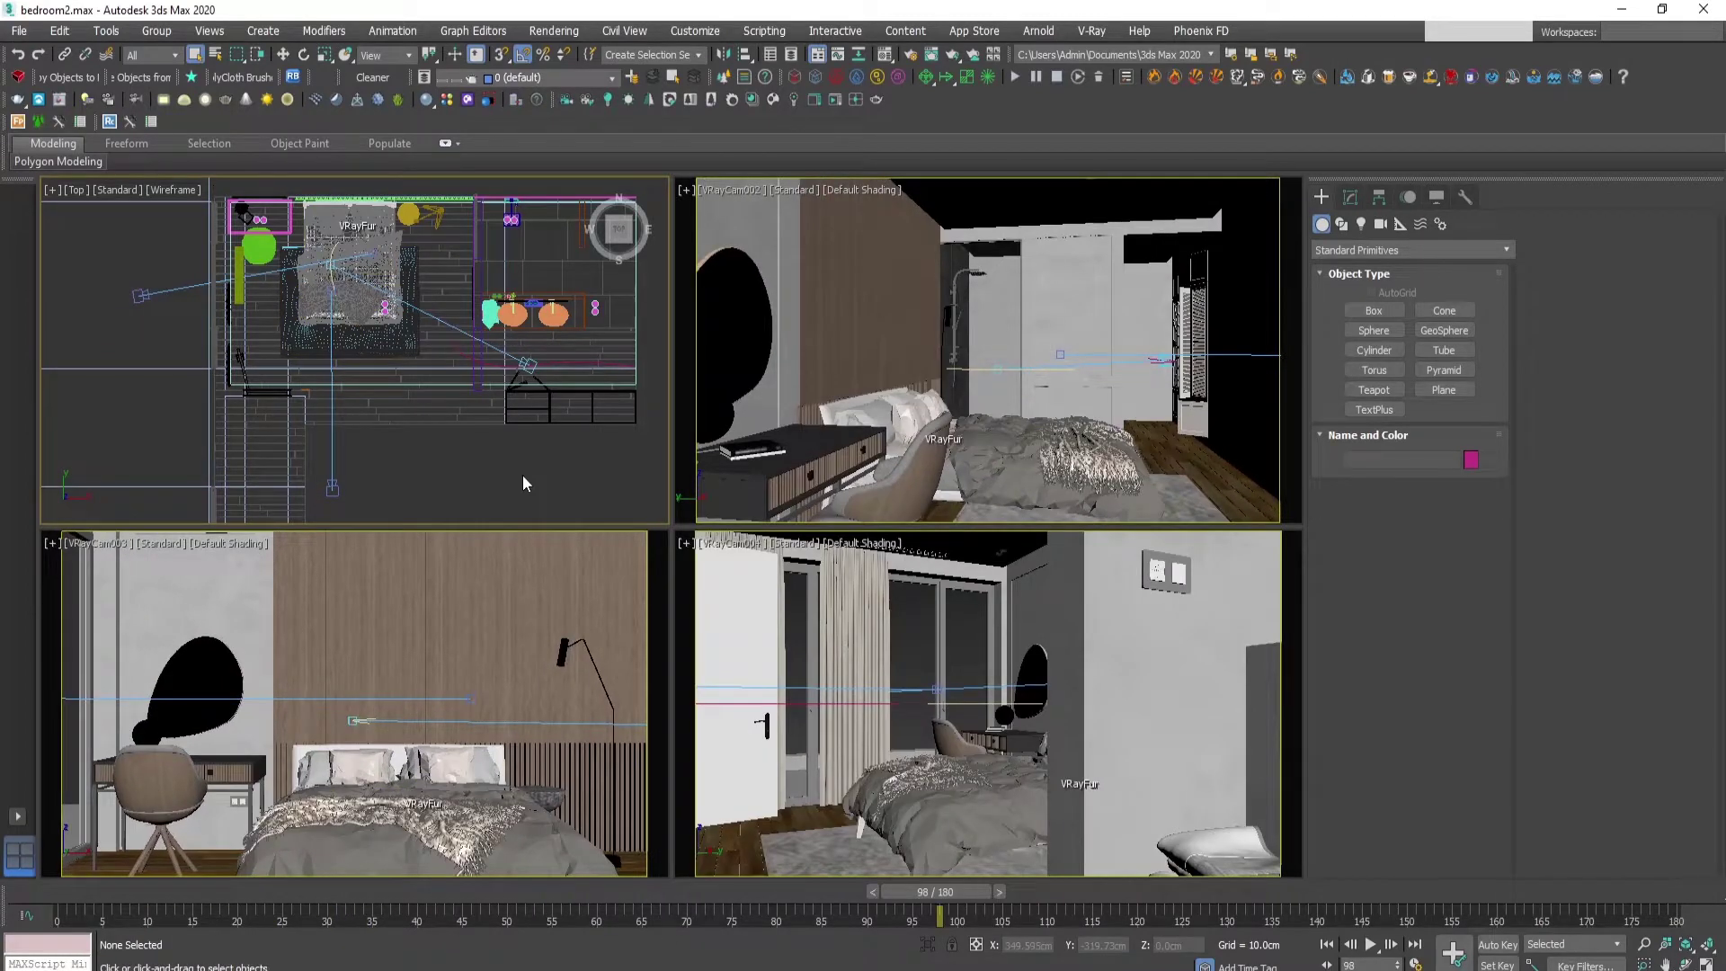
# - Bring up the Make Preview dialog via Create Preview Animation and move it aside from the viewports
pyautogui.click(108, 32)
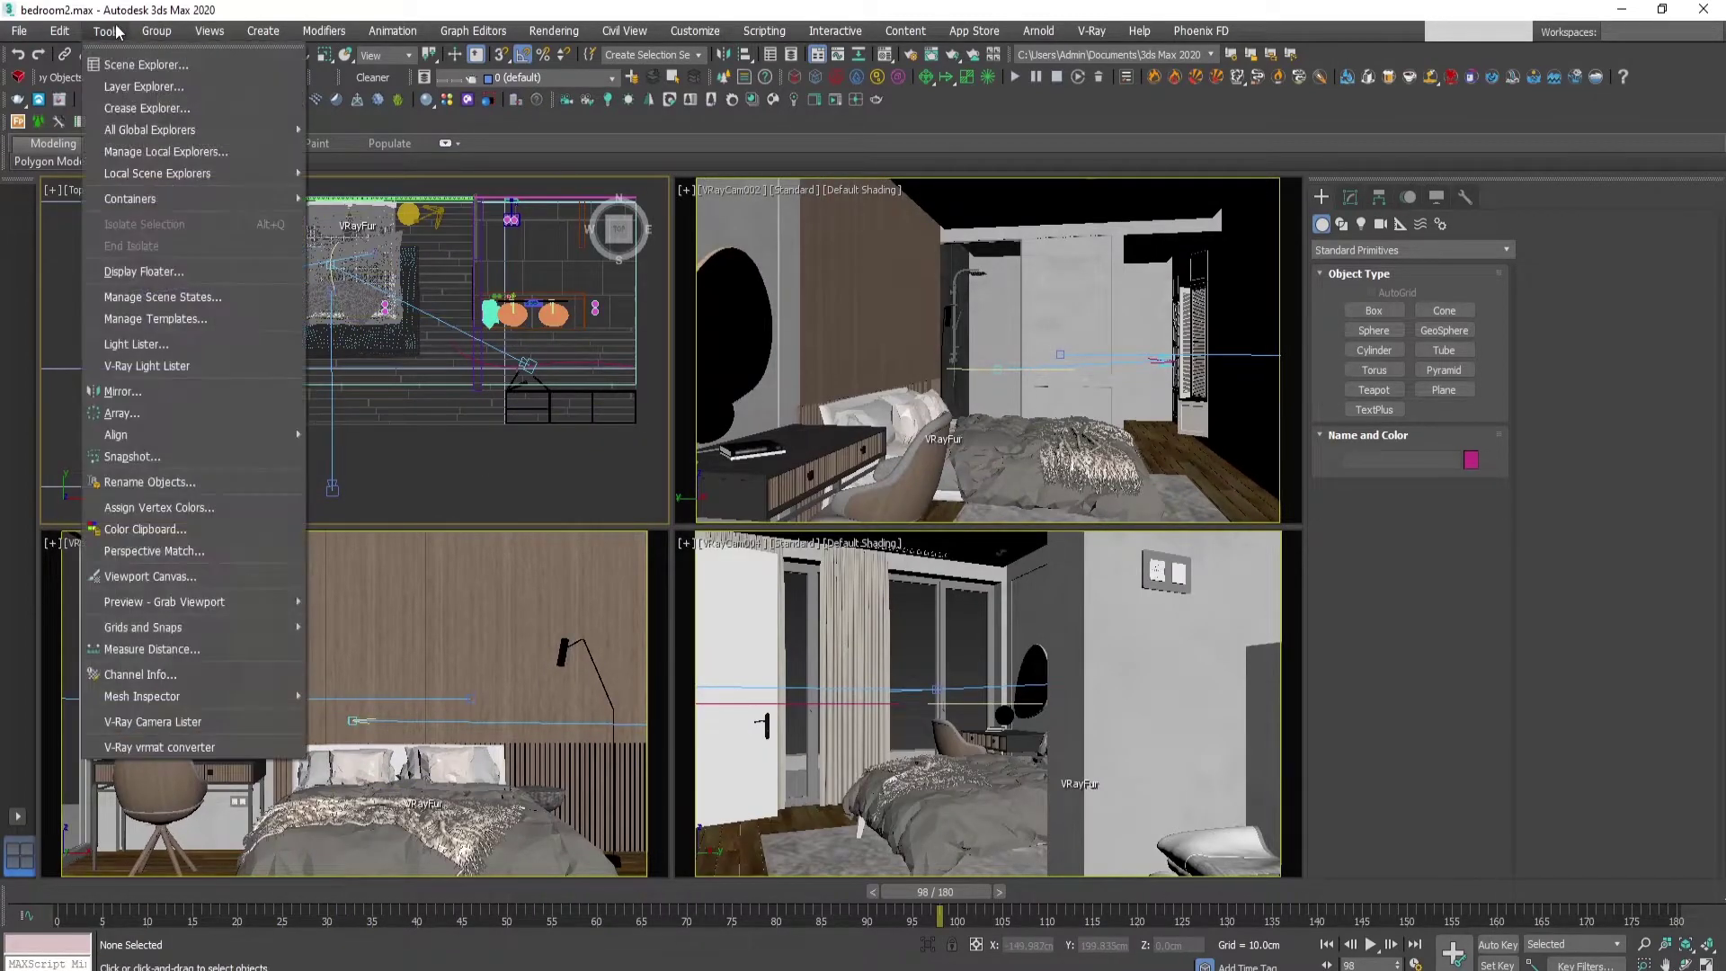
pyautogui.moveTo(129, 604)
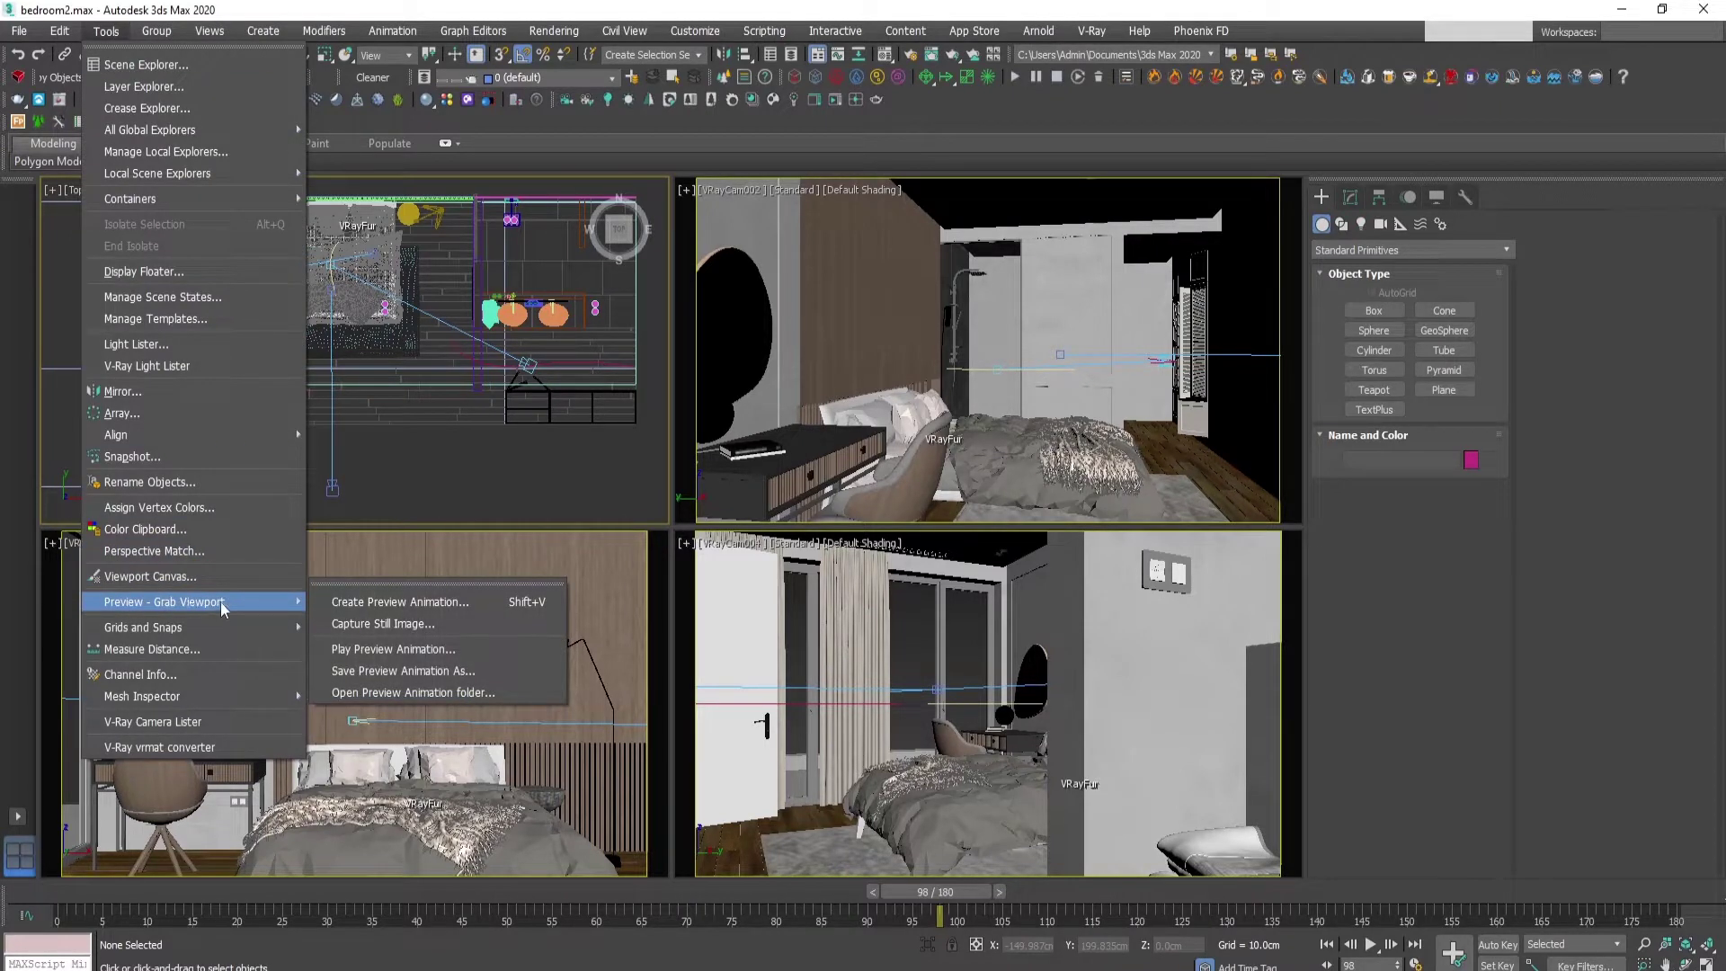
pyautogui.click(550, 603)
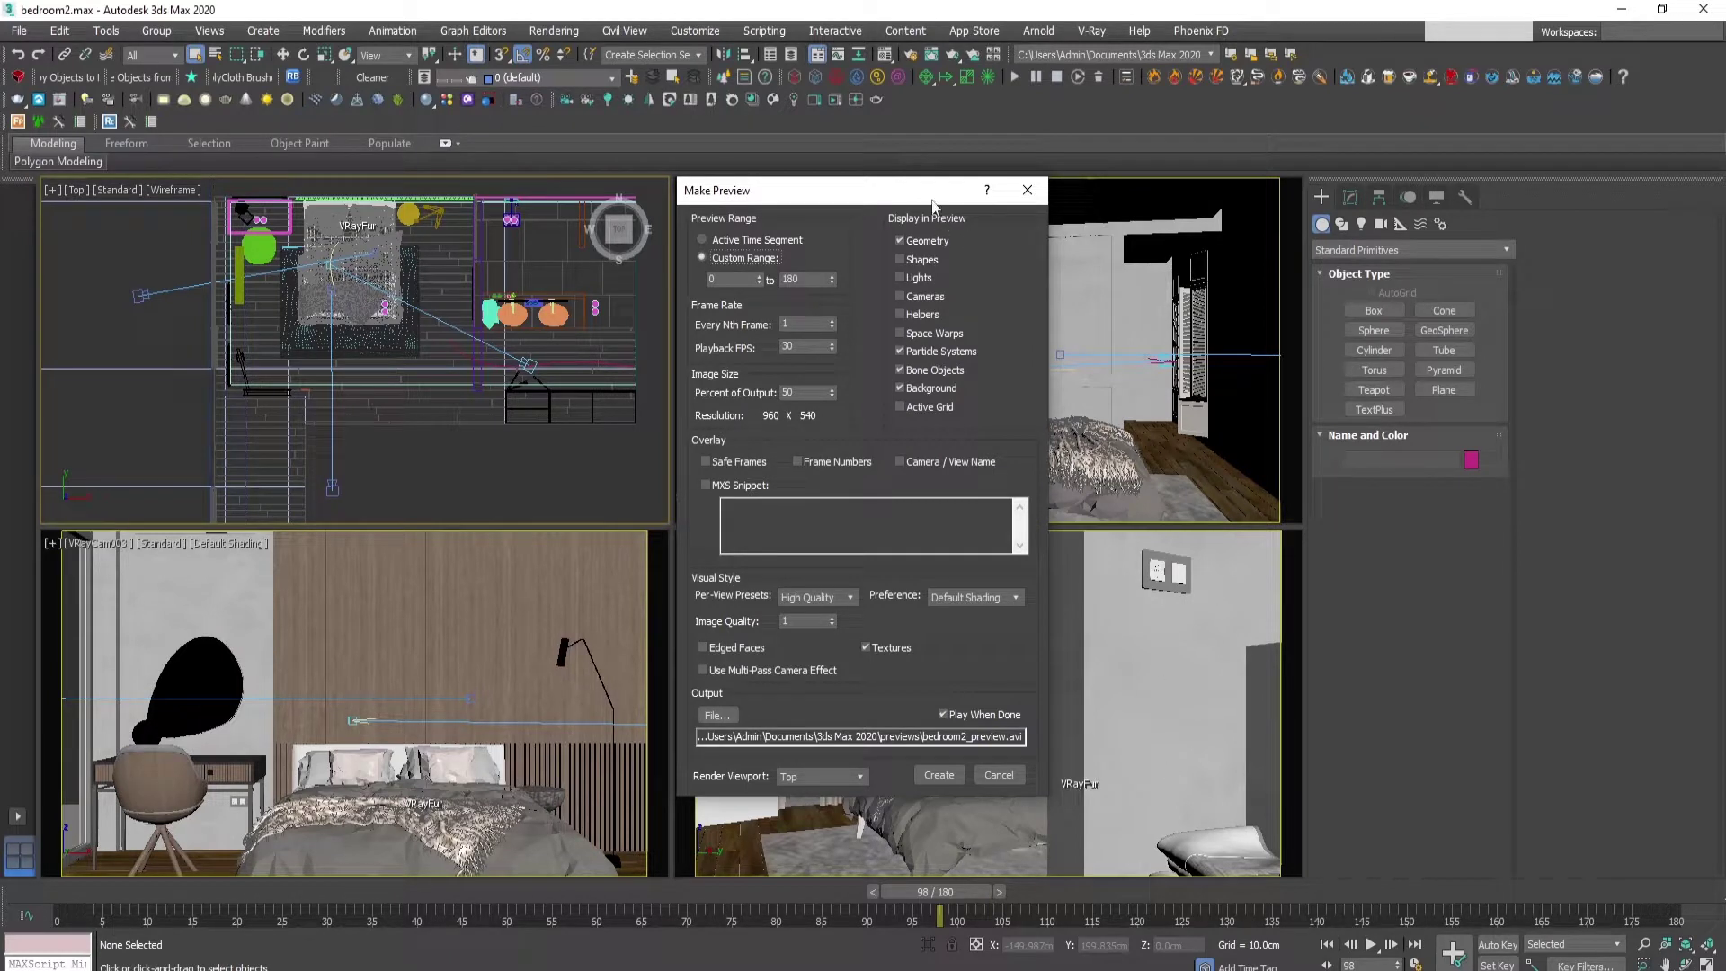
pyautogui.moveTo(909, 188); pyautogui.dragTo(682, 184)
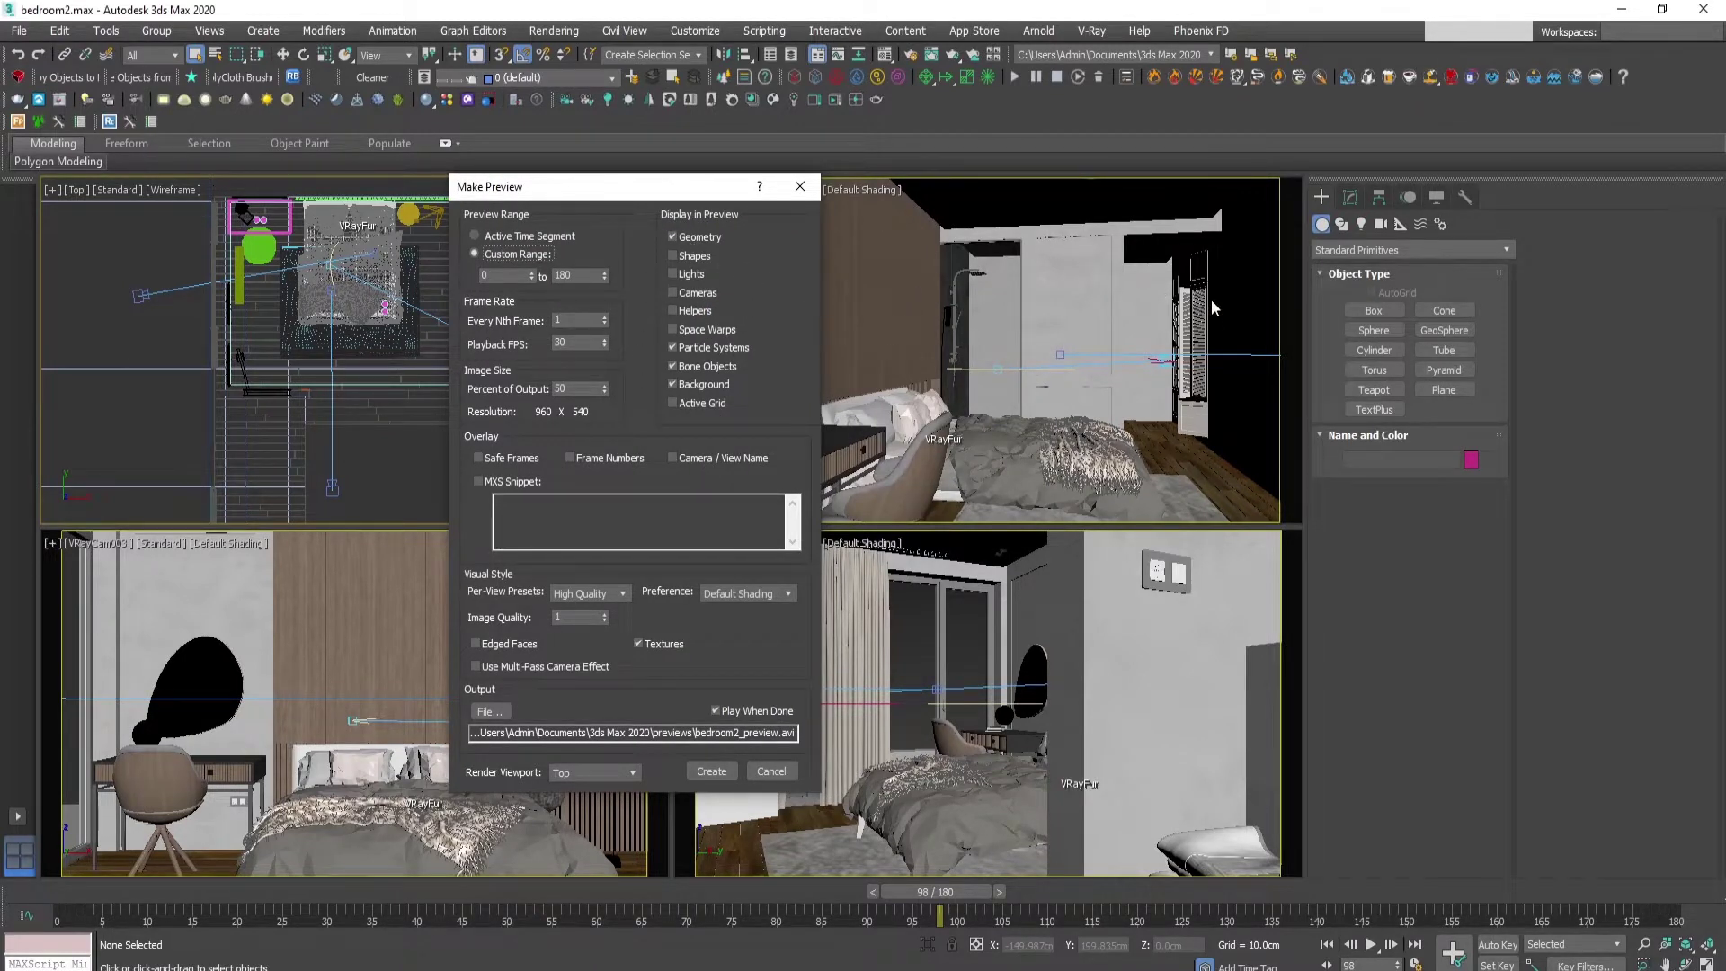
# - Exclude particle systems, bone objects and the background from the preview
pyautogui.moveTo(654, 193); pyautogui.dragTo(489, 193)
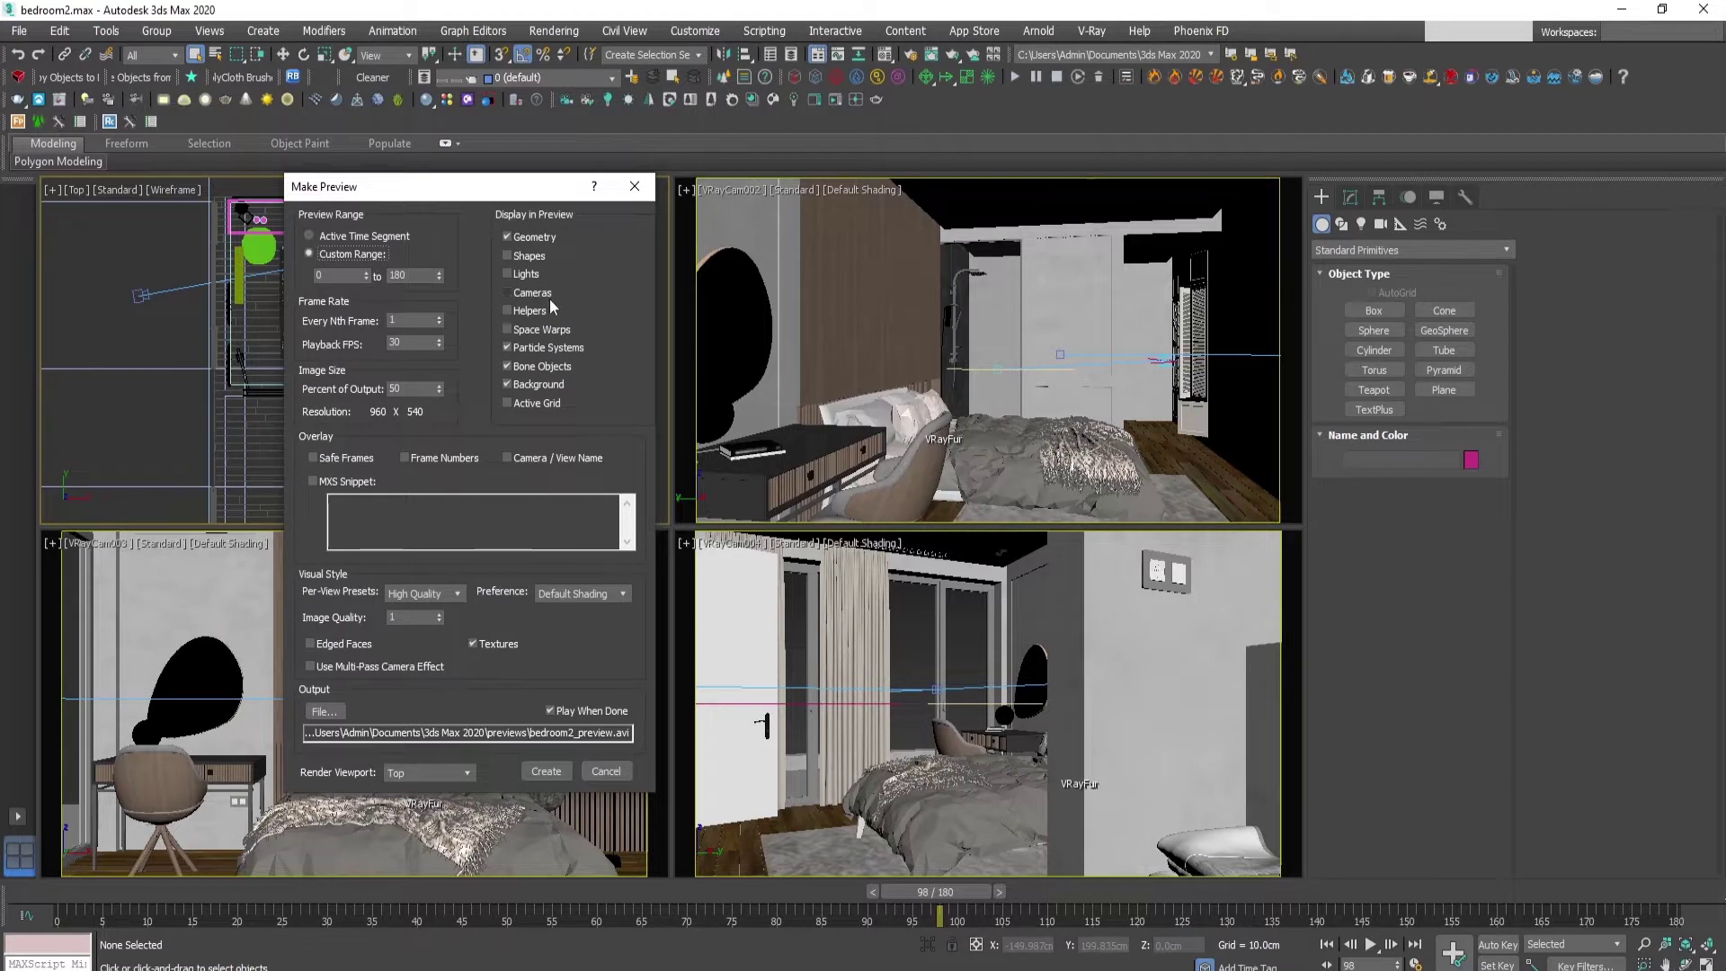
pyautogui.click(507, 347)
pyautogui.click(507, 366)
pyautogui.click(507, 383)
# - Set the preview's Percent of Output to 100 for 1920 x 1080 output
pyautogui.doubleClick(403, 342)
pyautogui.click(411, 316)
pyautogui.click(406, 388)
pyautogui.write('100')
pyautogui.press('Return')
# - Switch the preview preset to Standard with Default Shading and start choosing the output file
pyautogui.moveTo(430, 193)
pyautogui.mouseDown()
pyautogui.moveTo(449, 200)
pyautogui.moveTo(434, 196)
pyautogui.mouseUp()
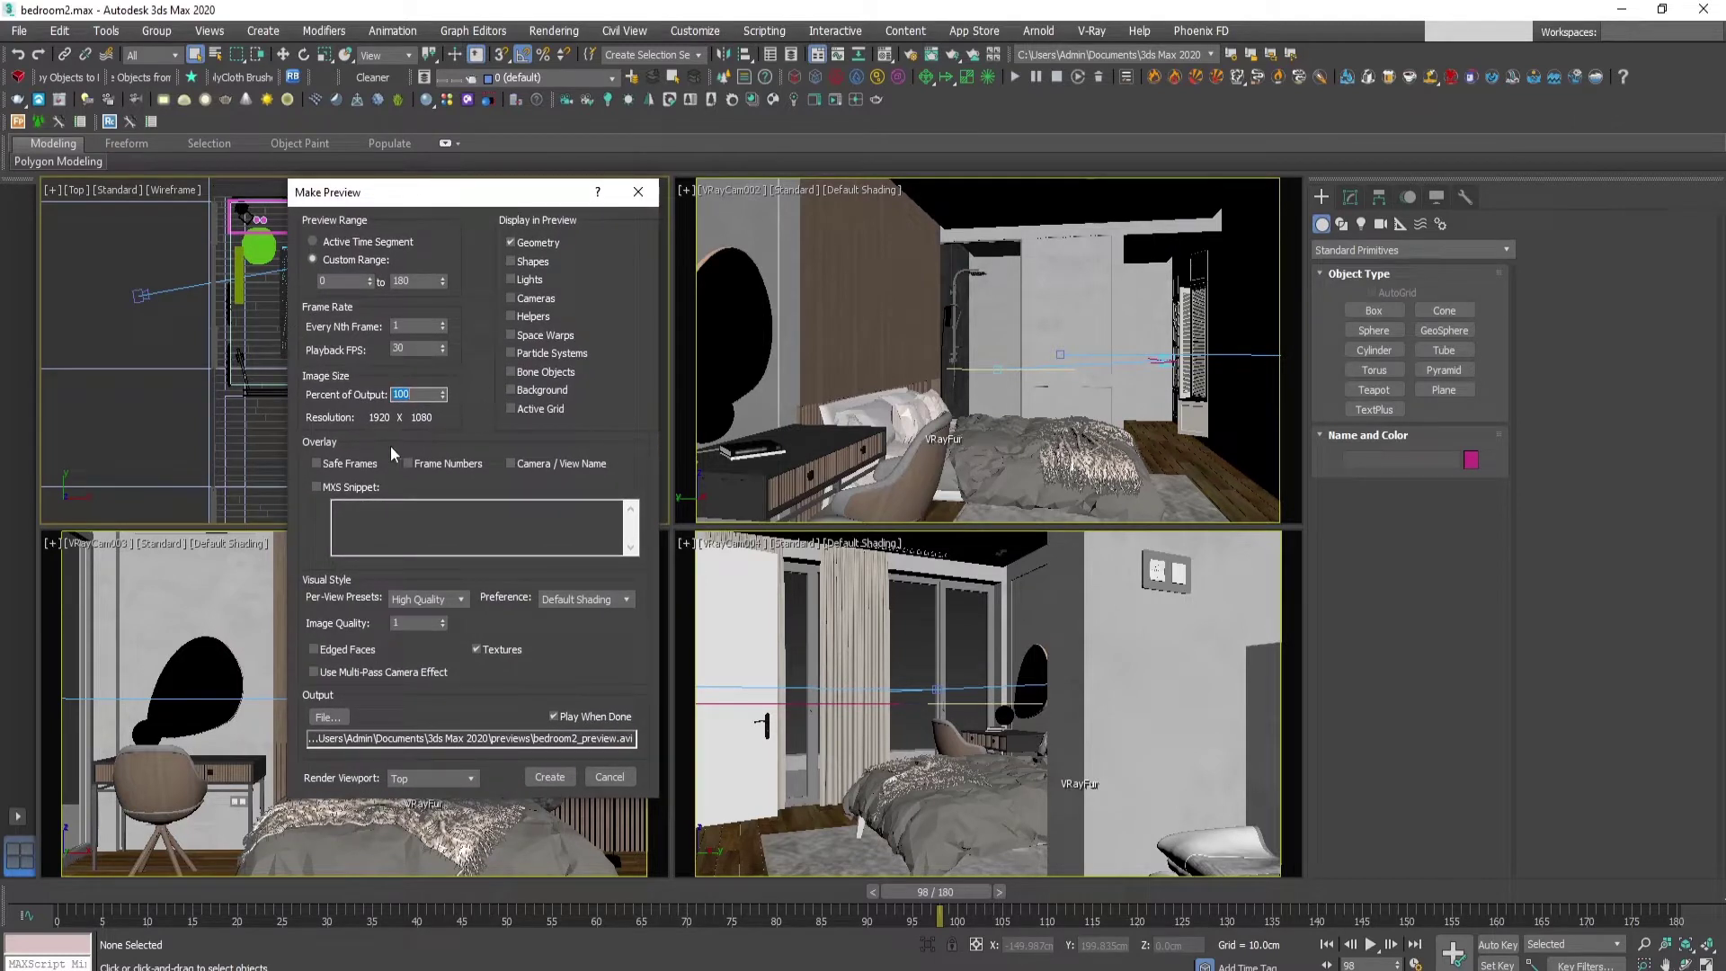
pyautogui.click(417, 599)
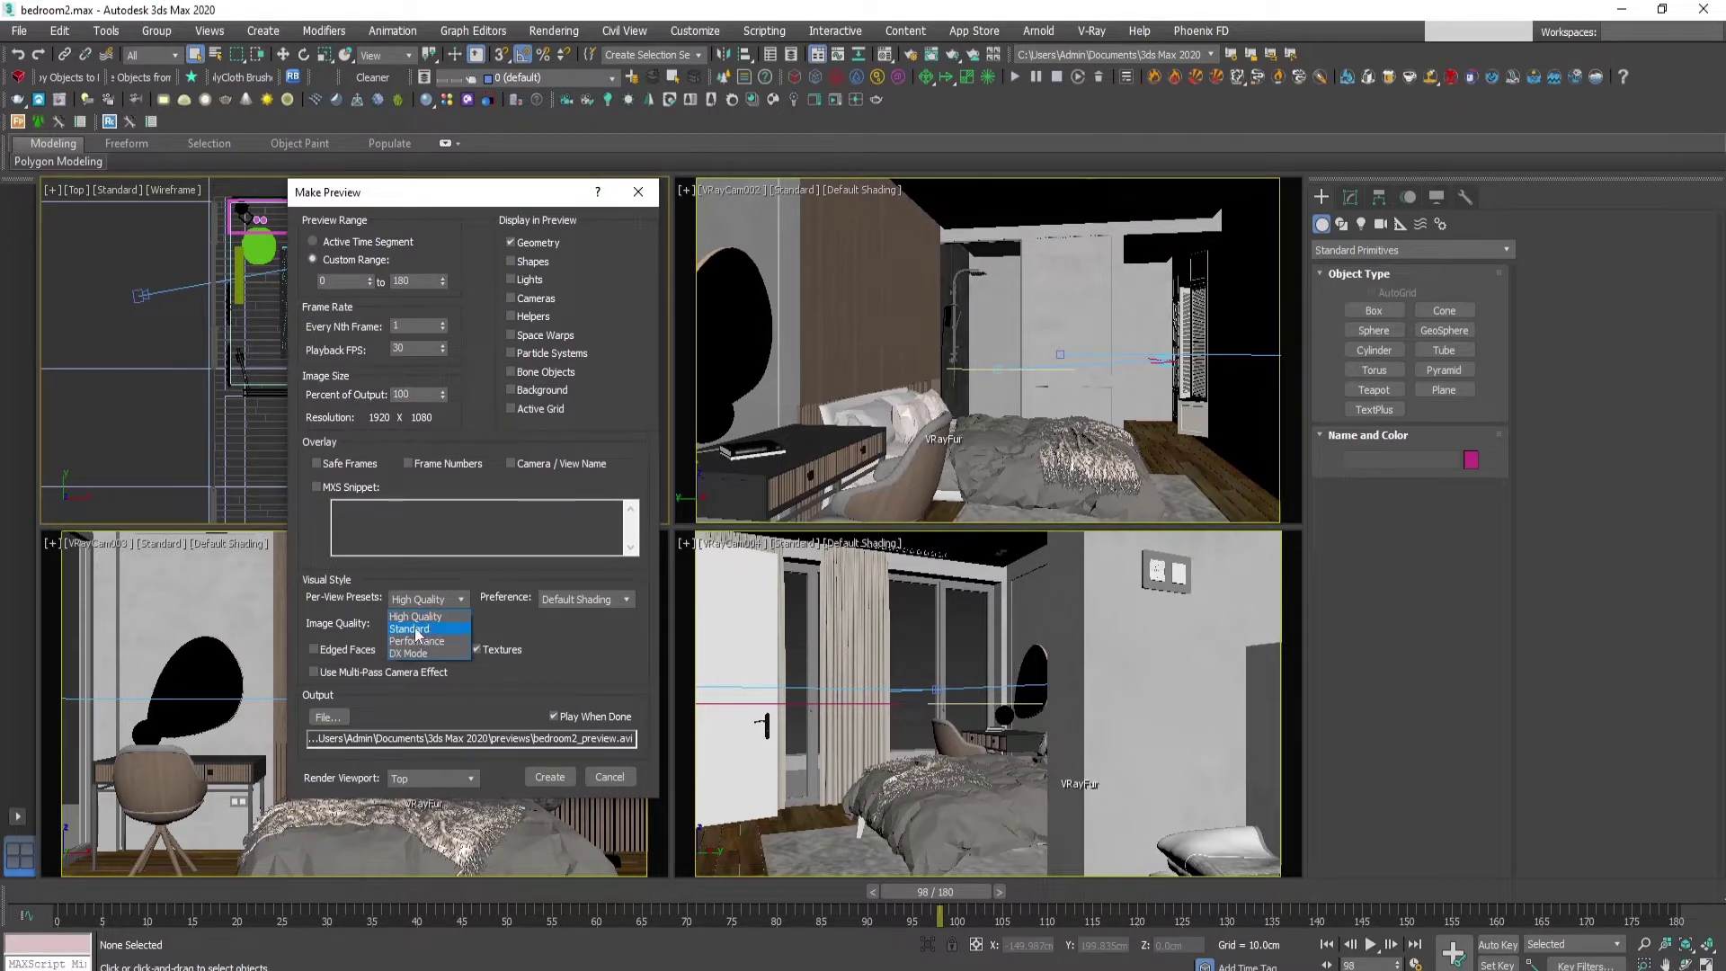
pyautogui.click(414, 629)
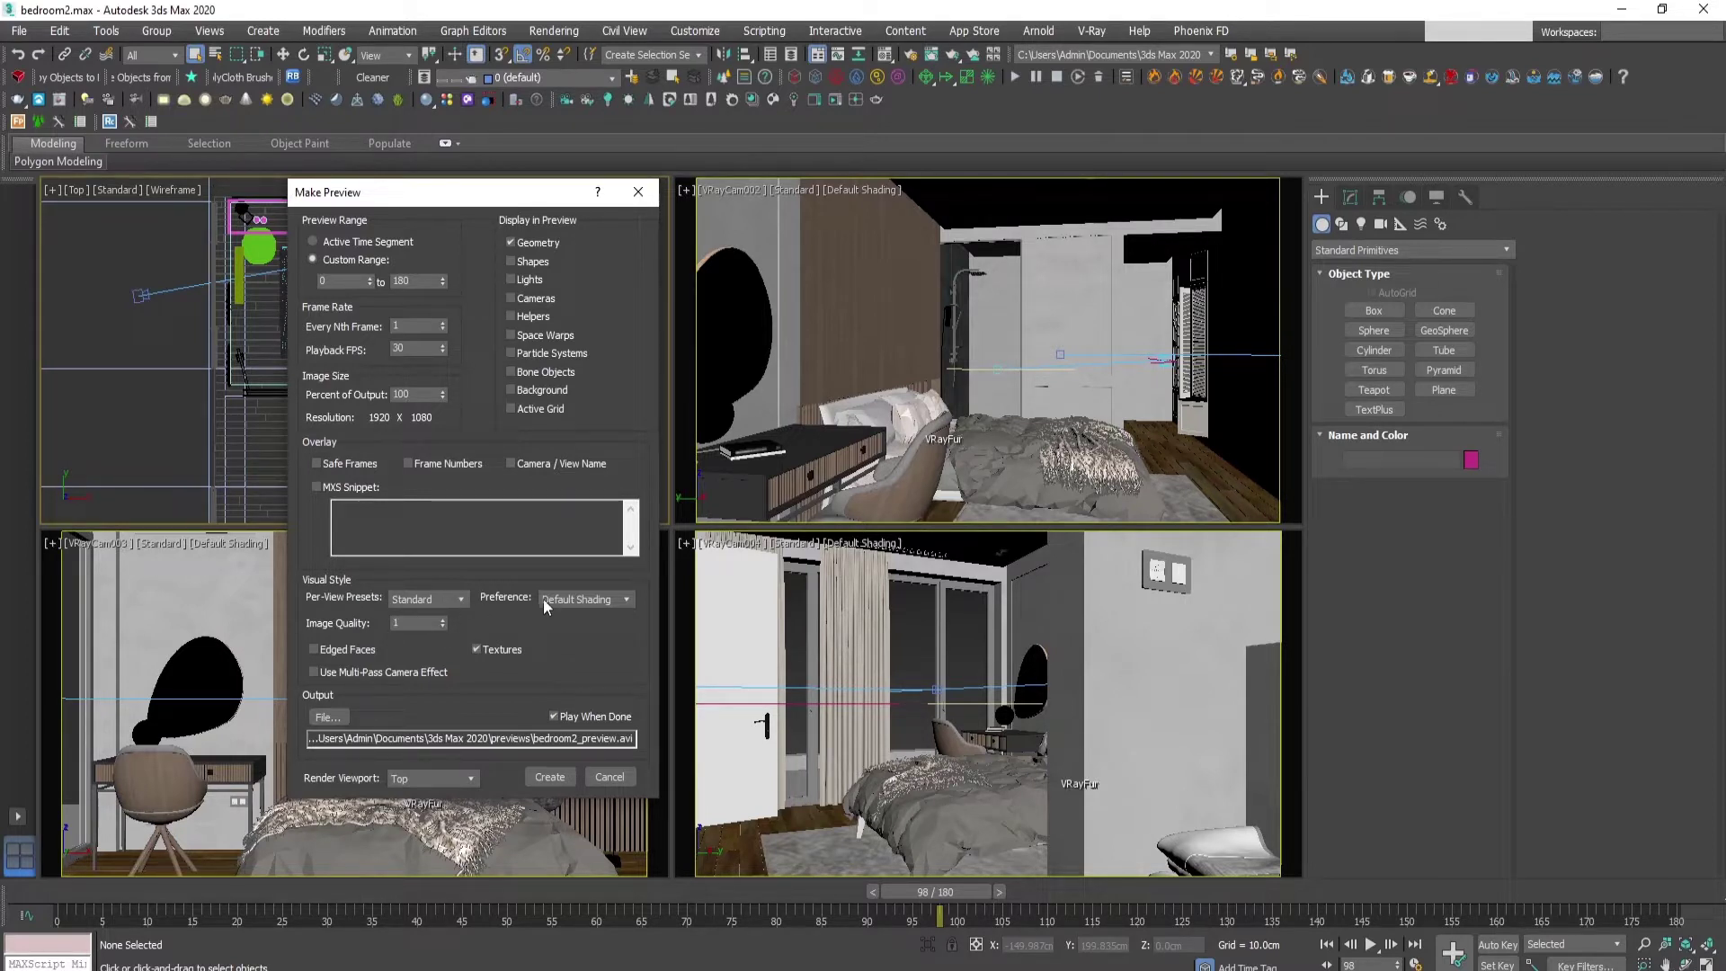
pyautogui.click(592, 601)
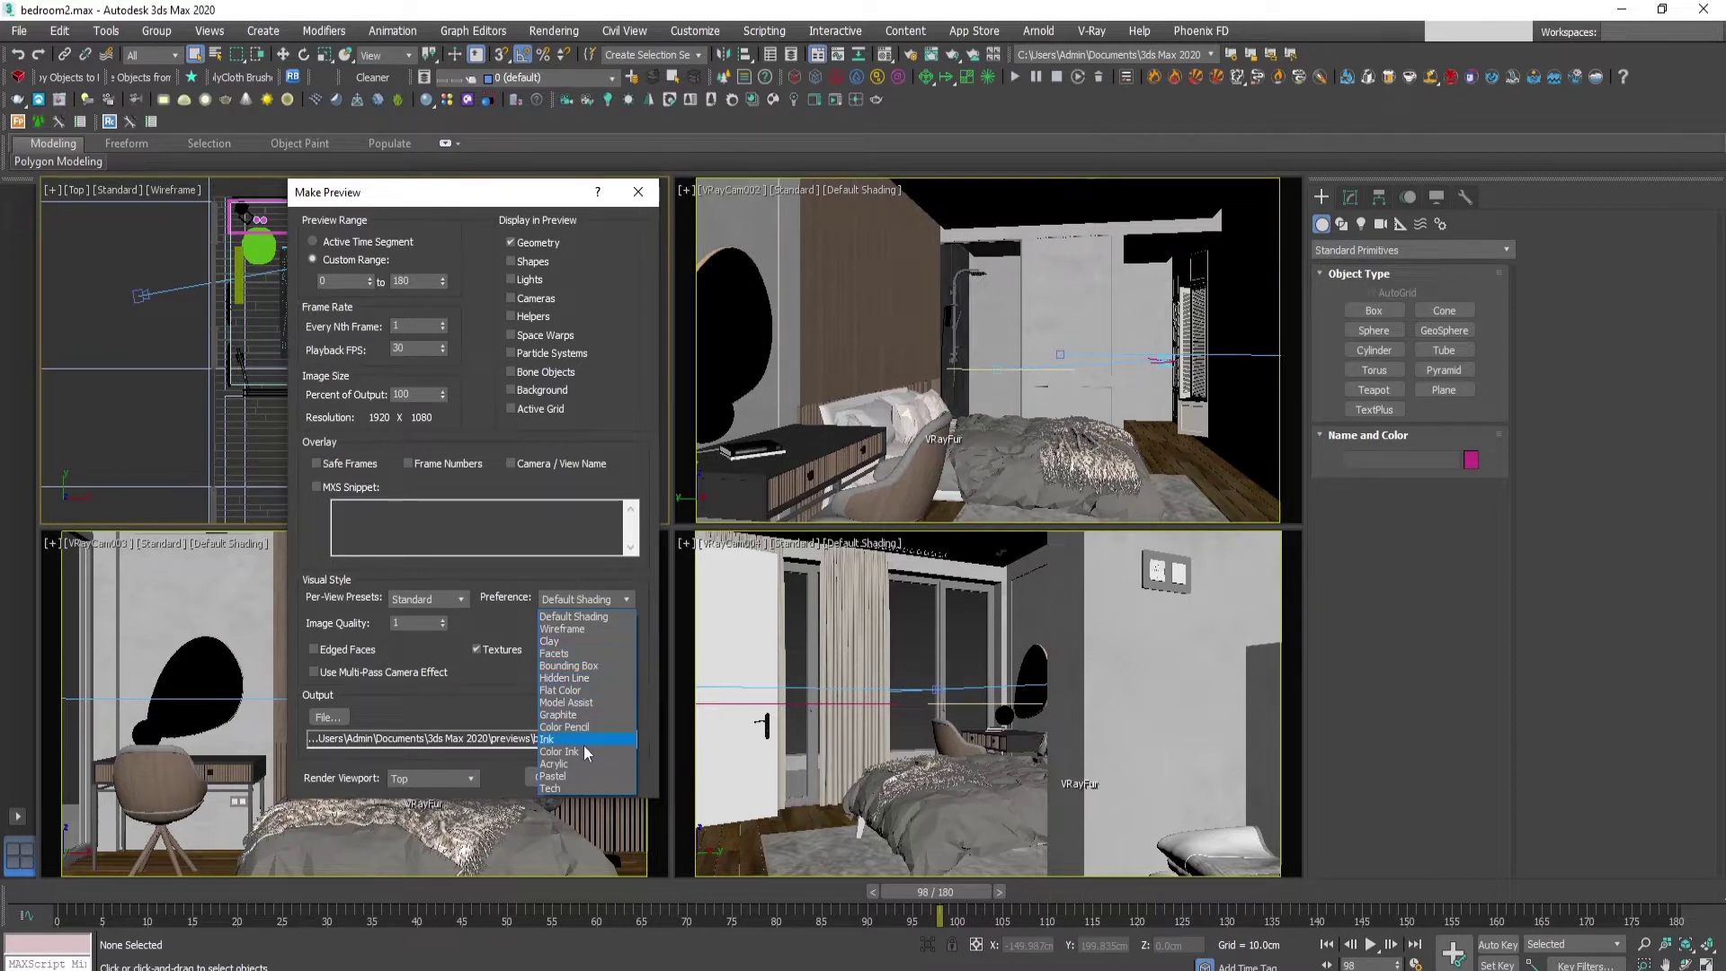
pyautogui.click(587, 618)
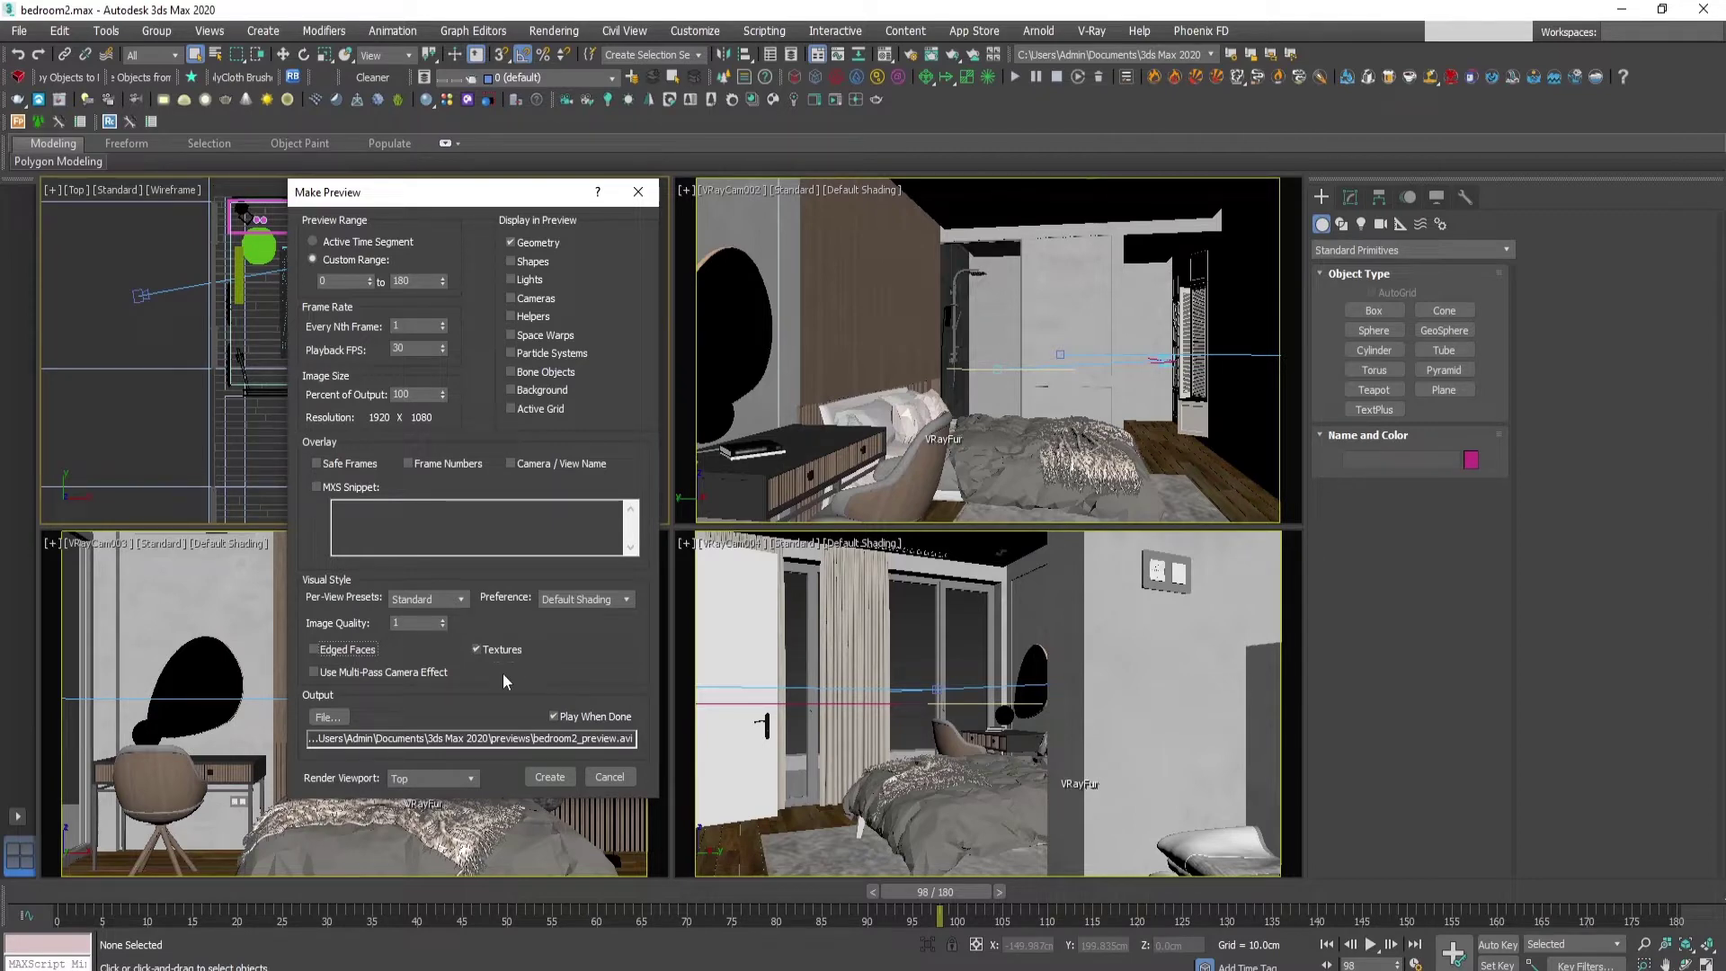
pyautogui.click(326, 717)
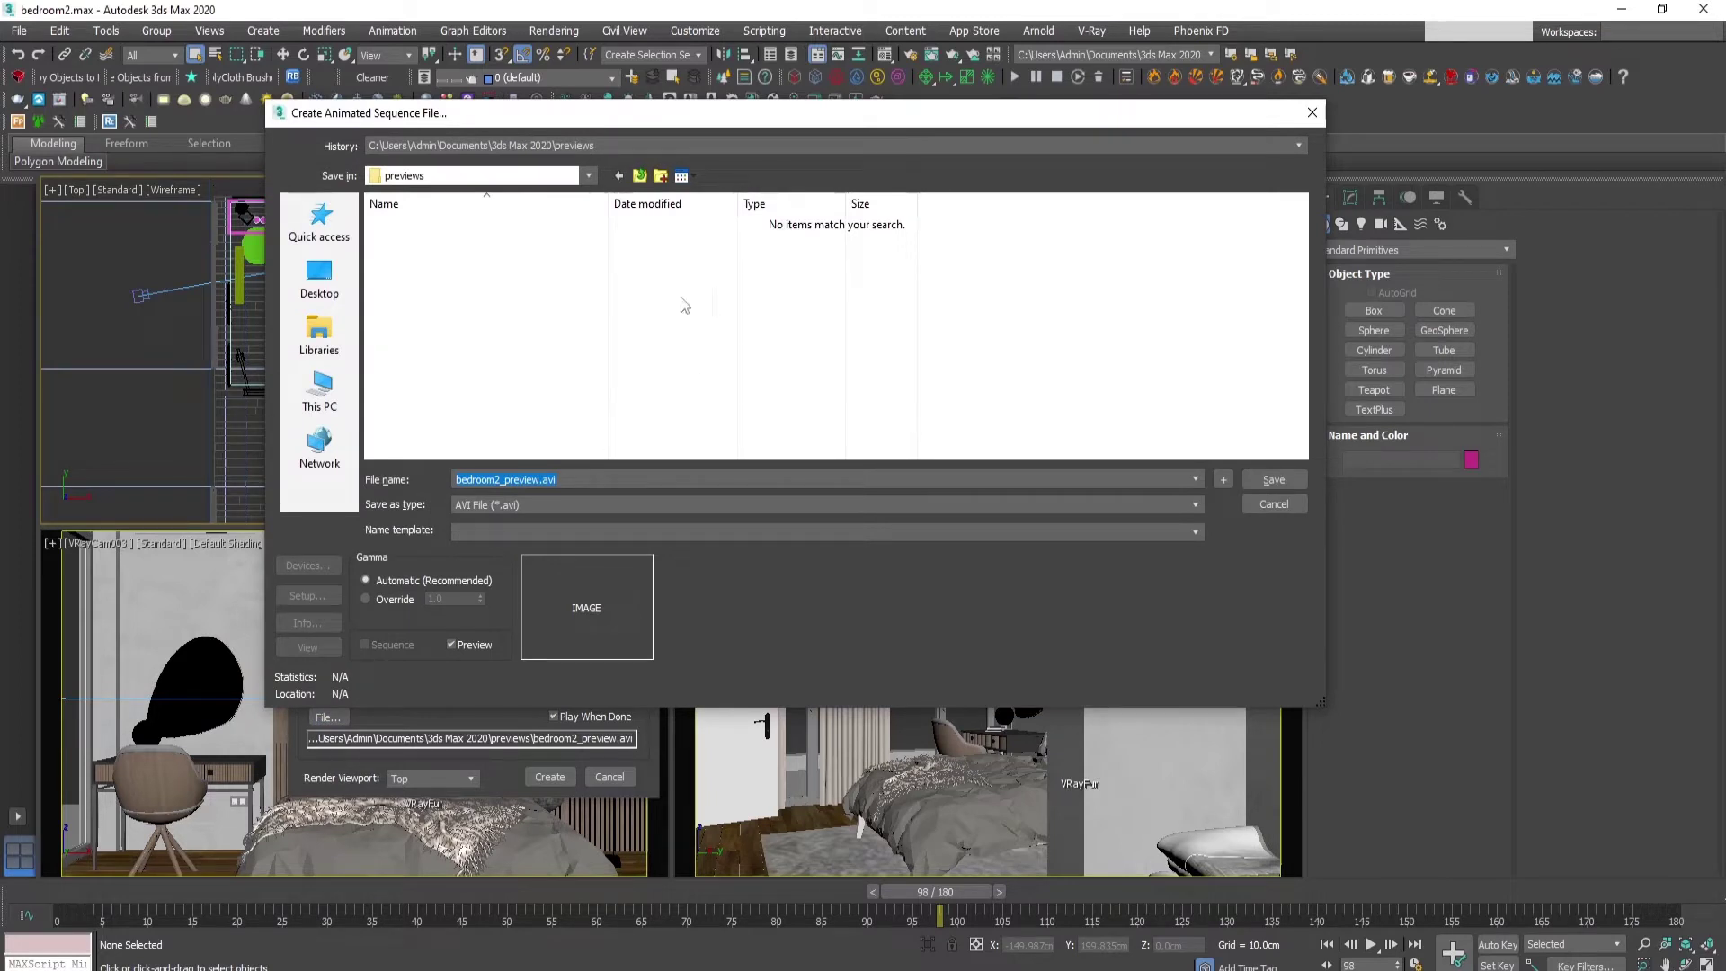
# - Navigate the save dialog to the Animatic path and into the Video_01 folder
pyautogui.moveTo(575, 954)
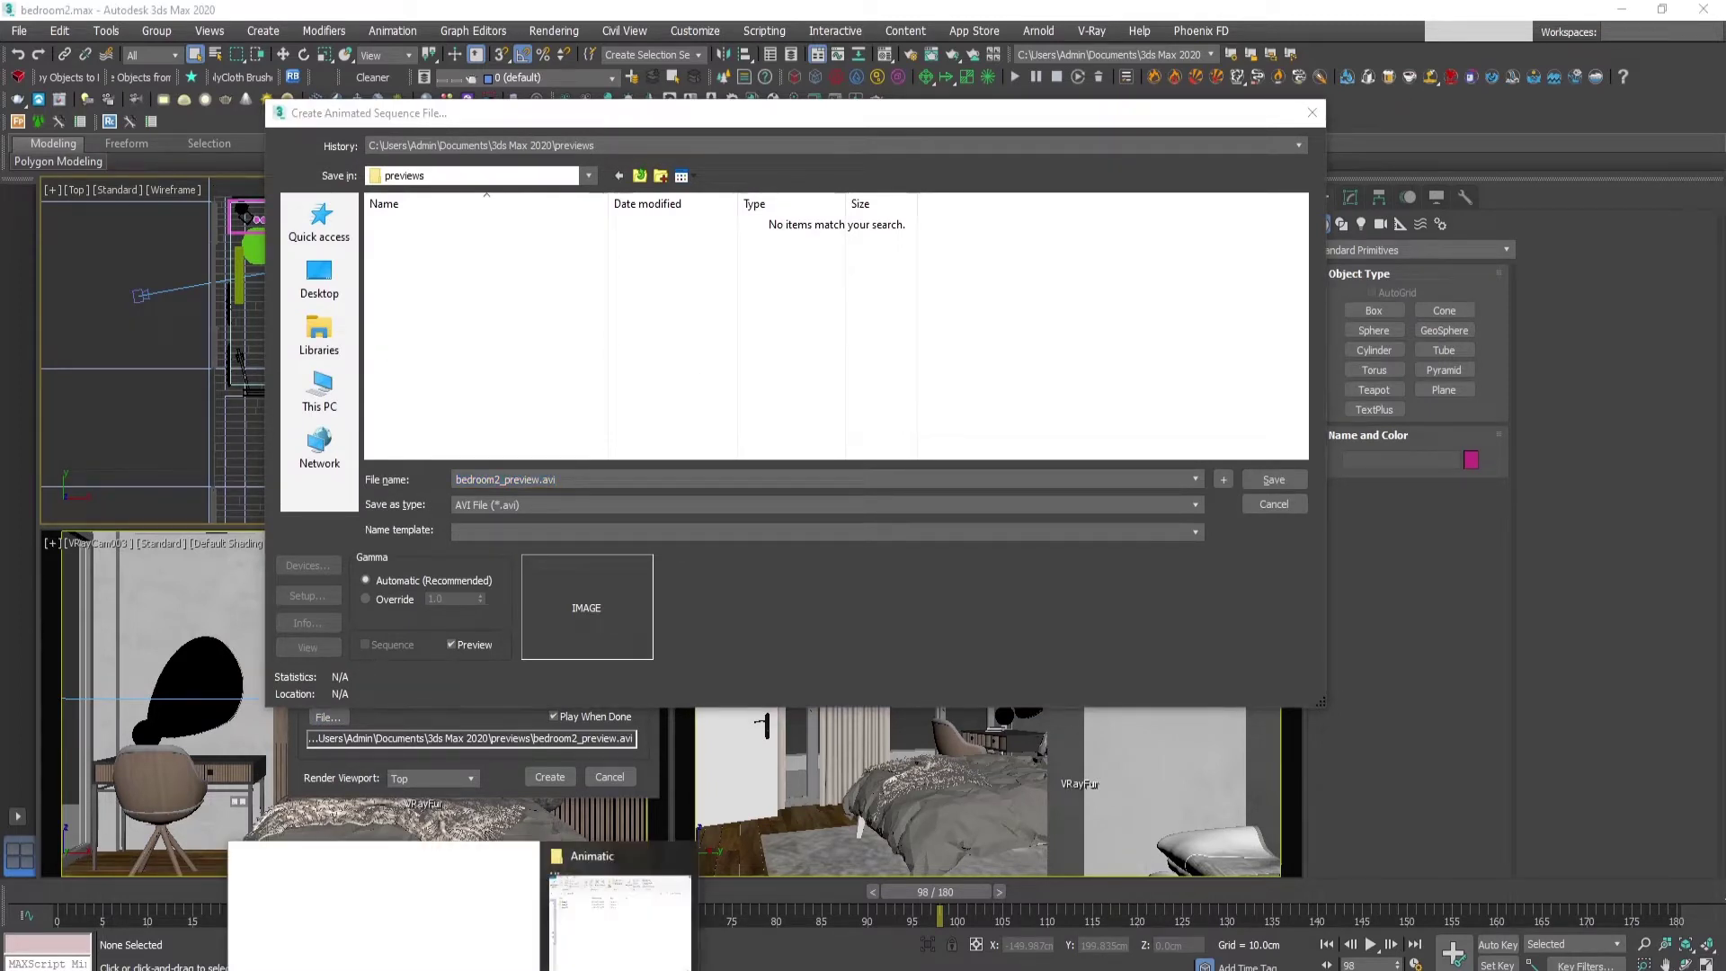
pyautogui.click(626, 915)
pyautogui.click(861, 273)
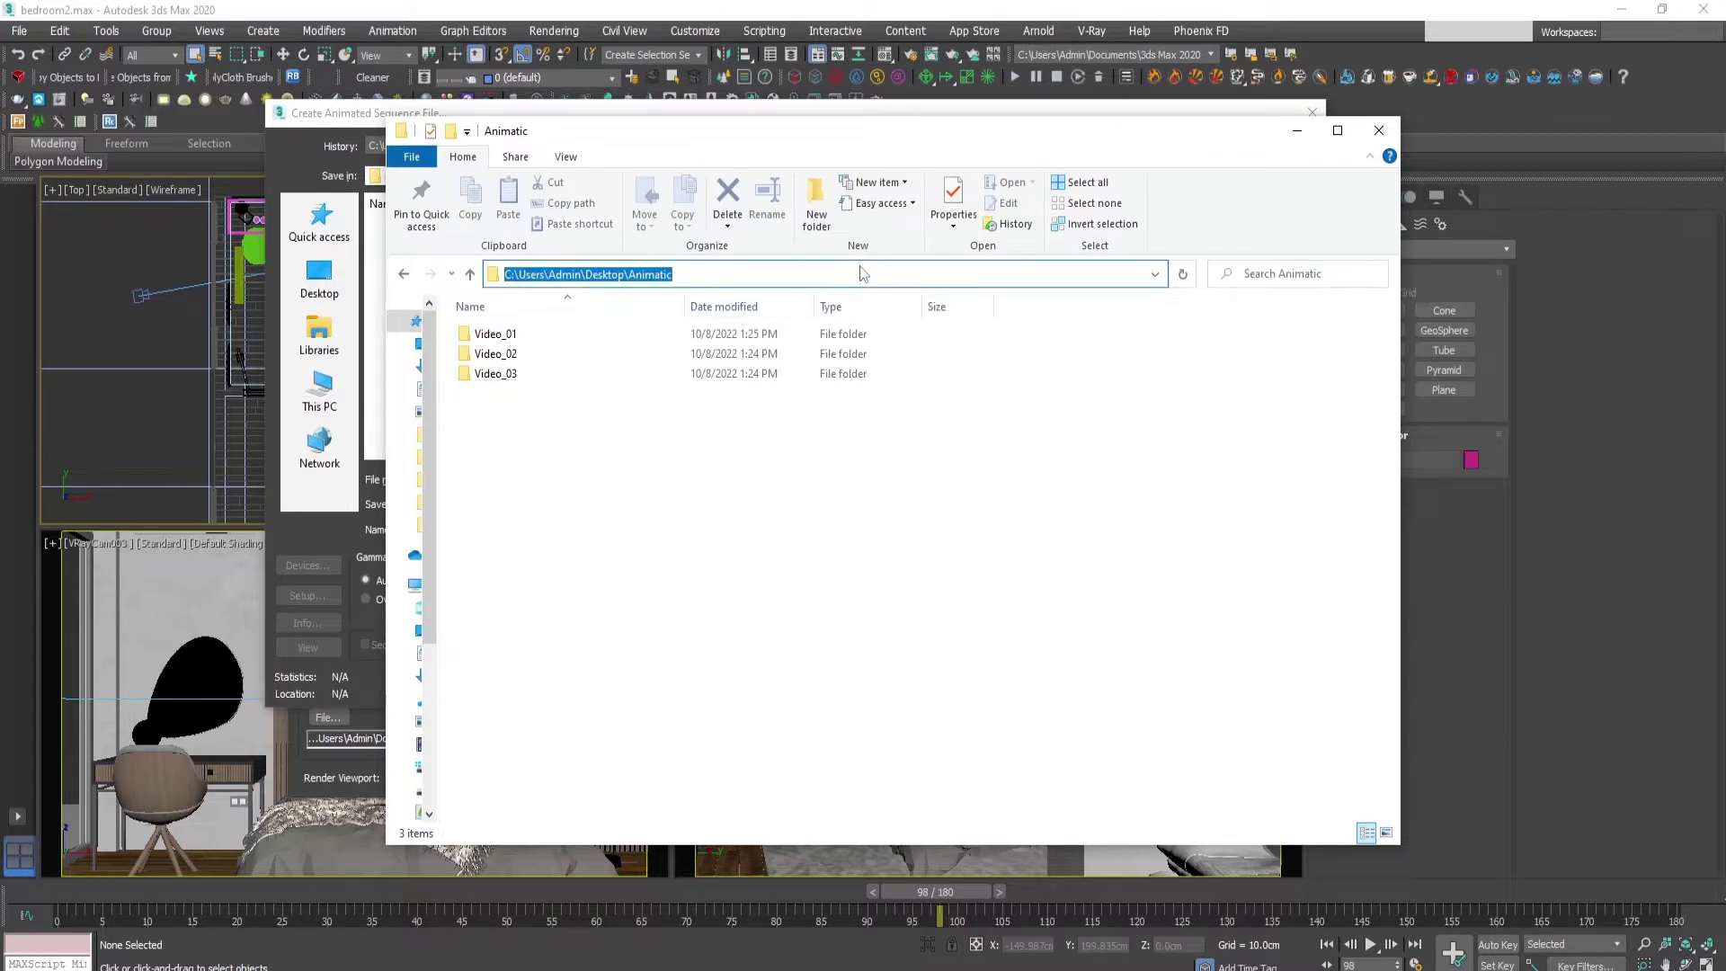
pyautogui.hotkey('ctrl', 'c')
pyautogui.click(1297, 130)
pyautogui.hotkey('ctrl', 'v')
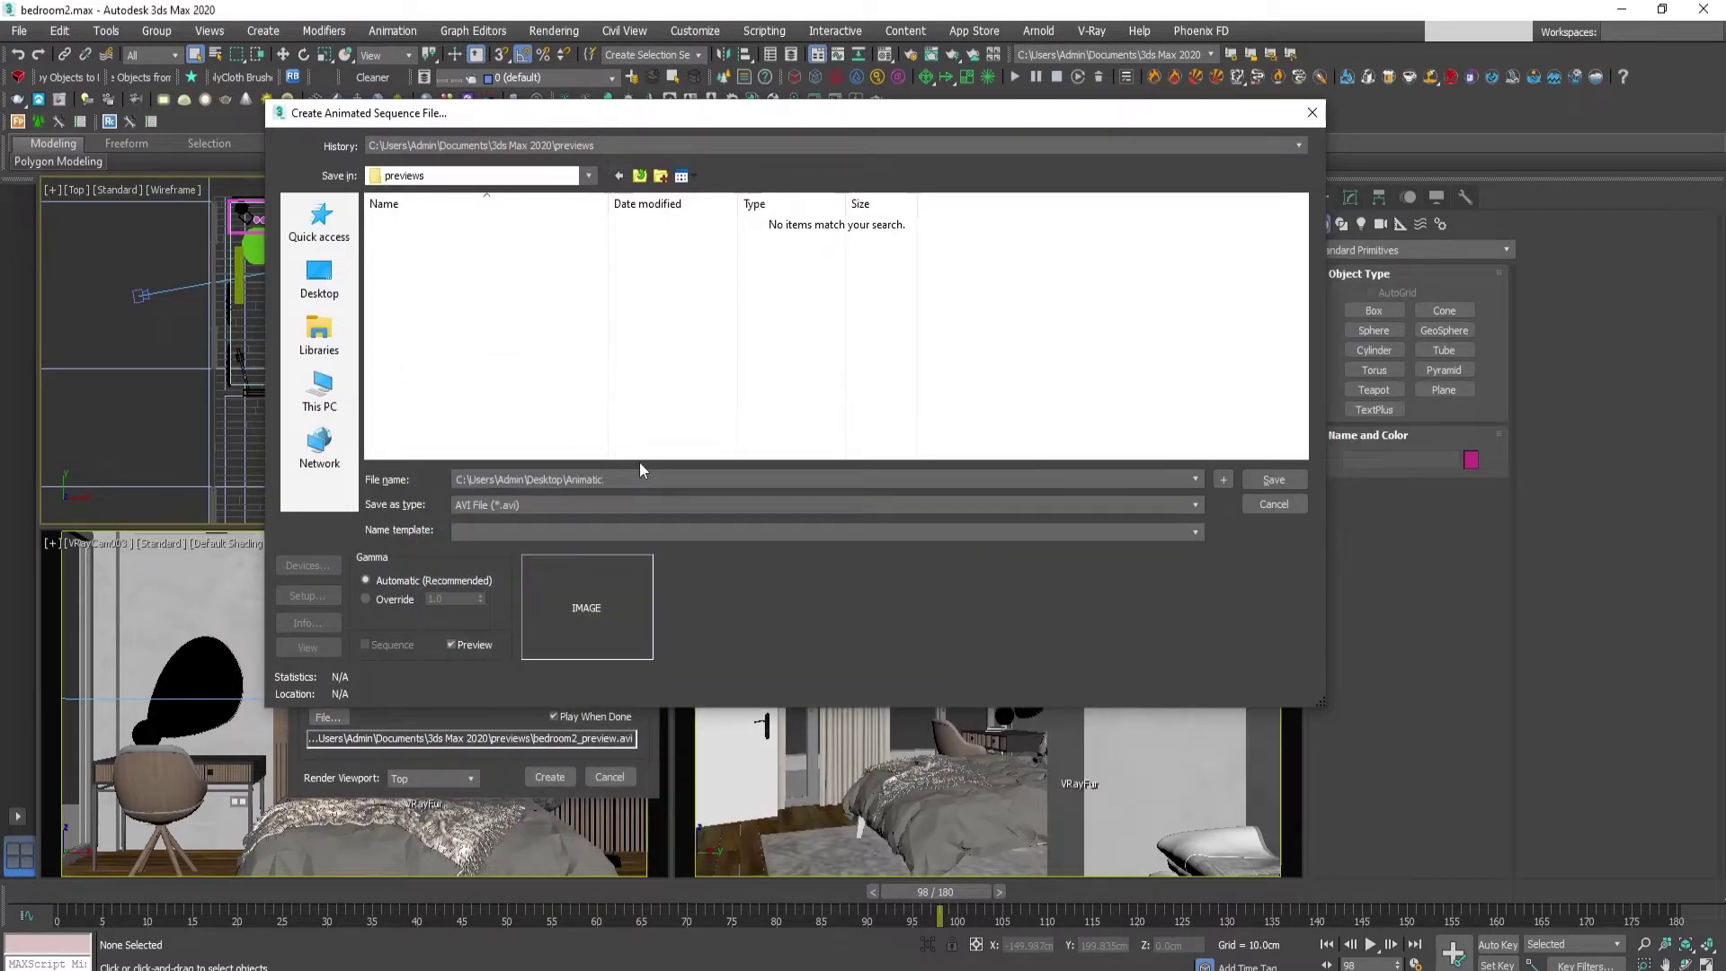
pyautogui.press('Return')
pyautogui.doubleClick(400, 223)
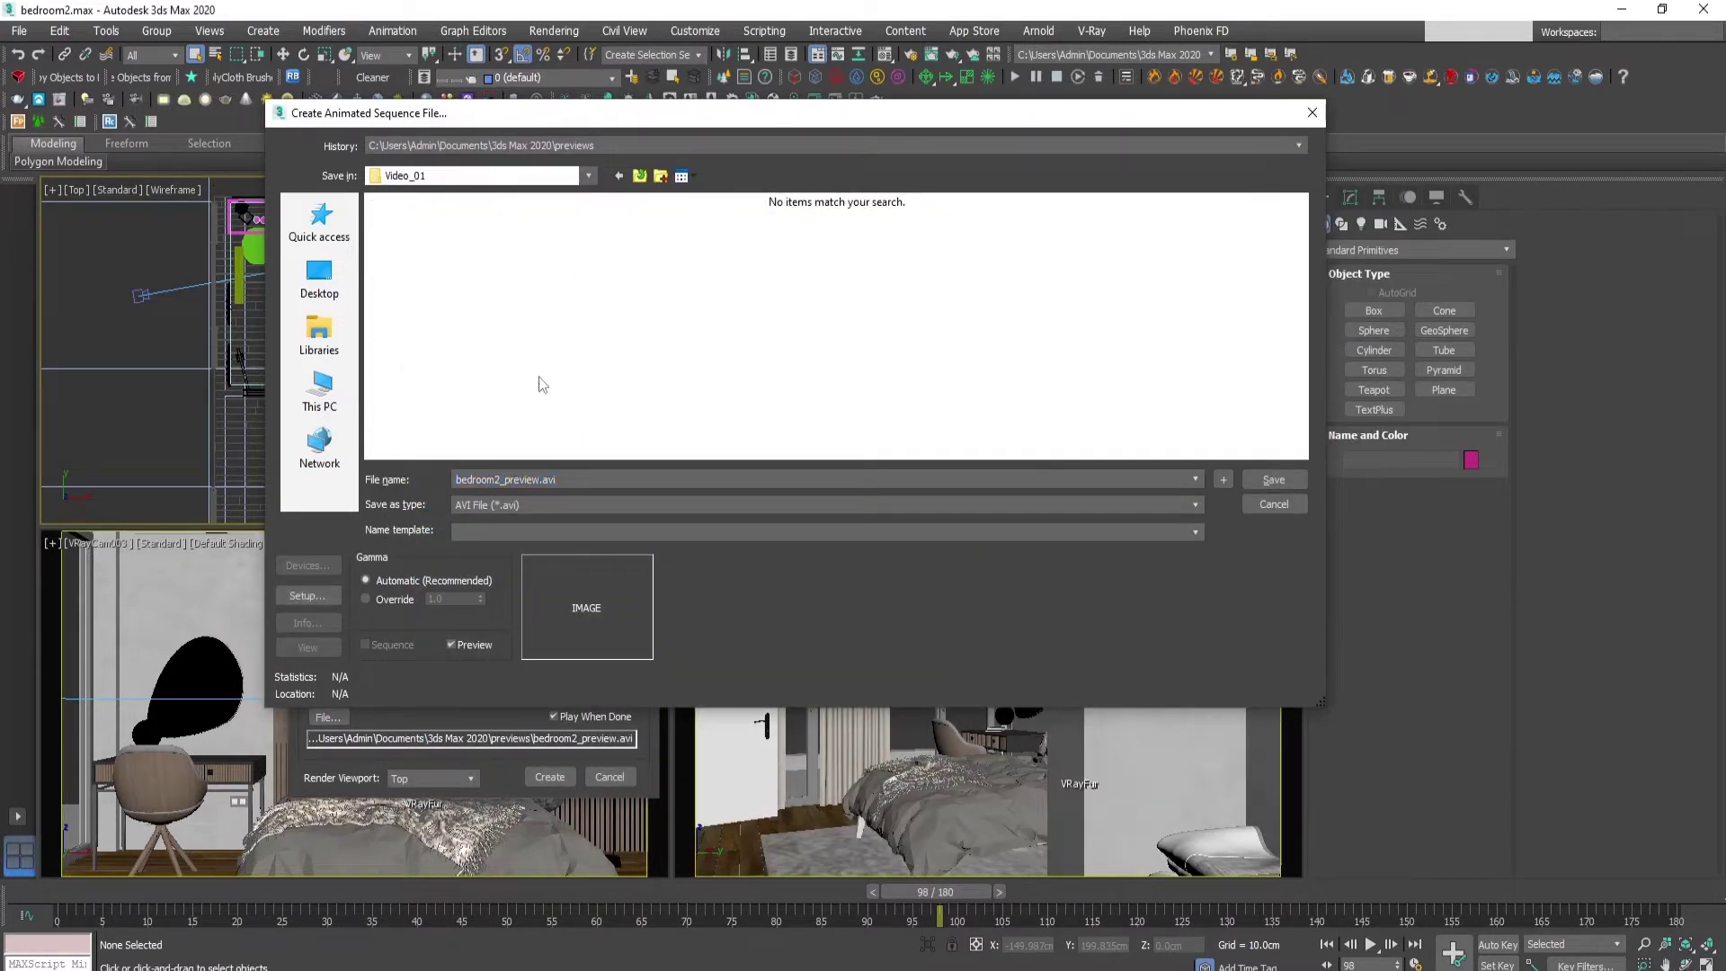
# - Save the preview as a JPEG sequence named bedroom_cam02_
pyautogui.click(498, 507)
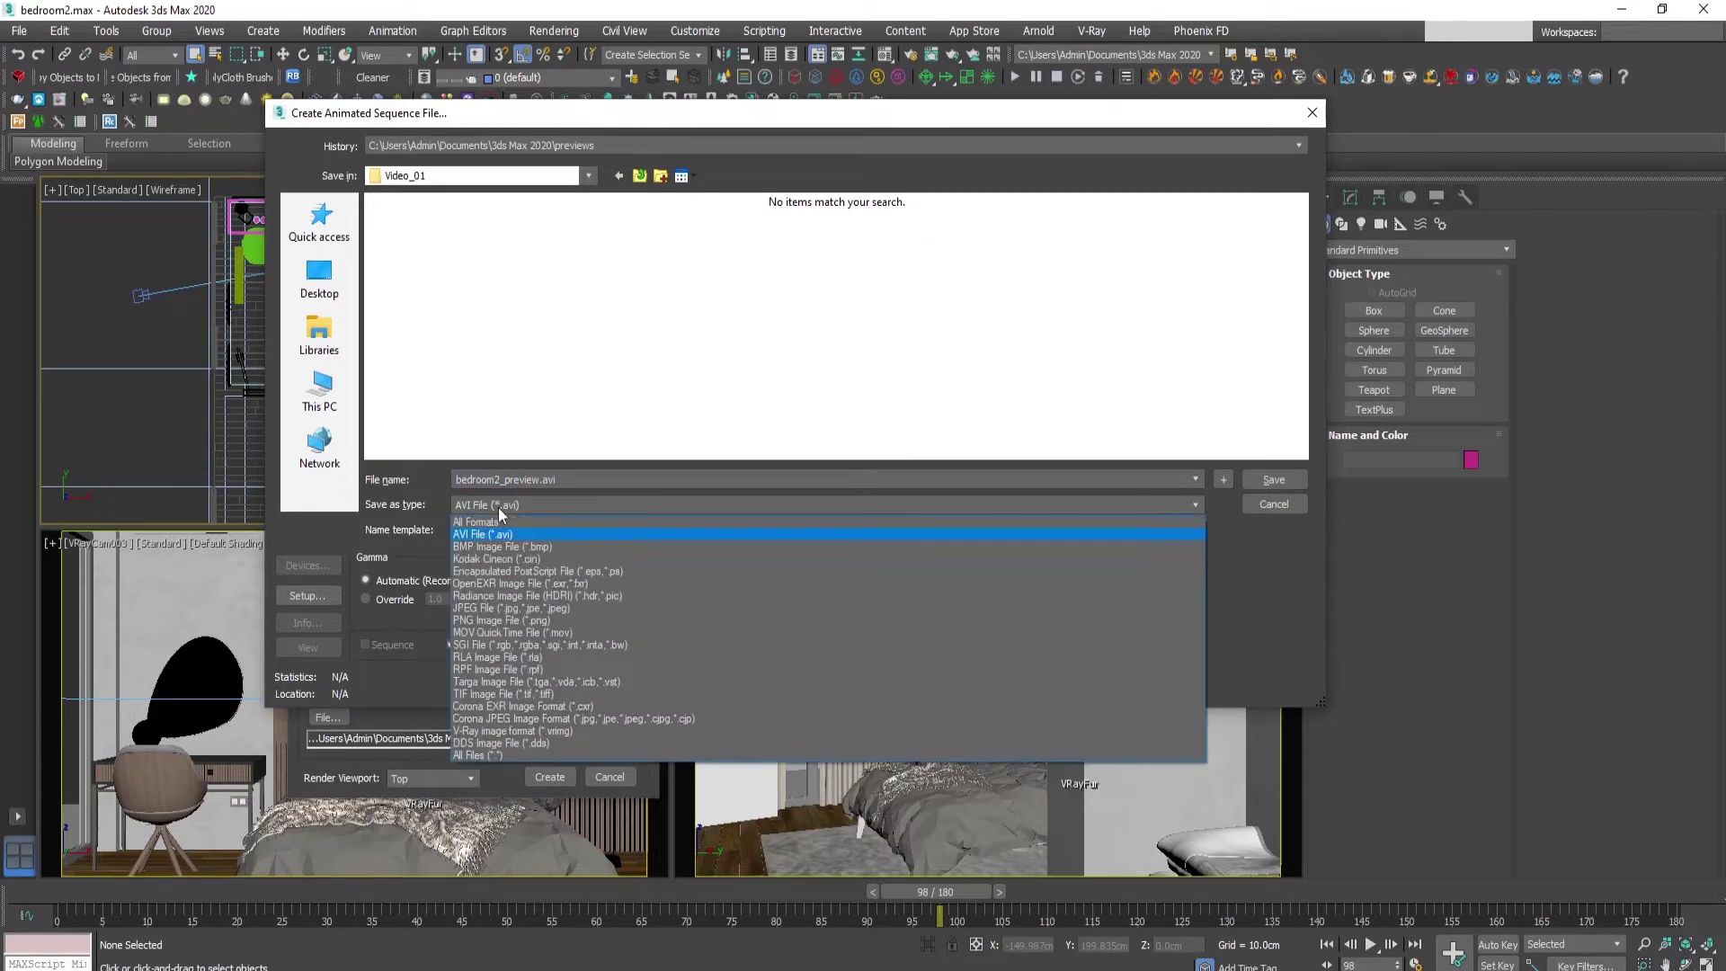
pyautogui.click(550, 609)
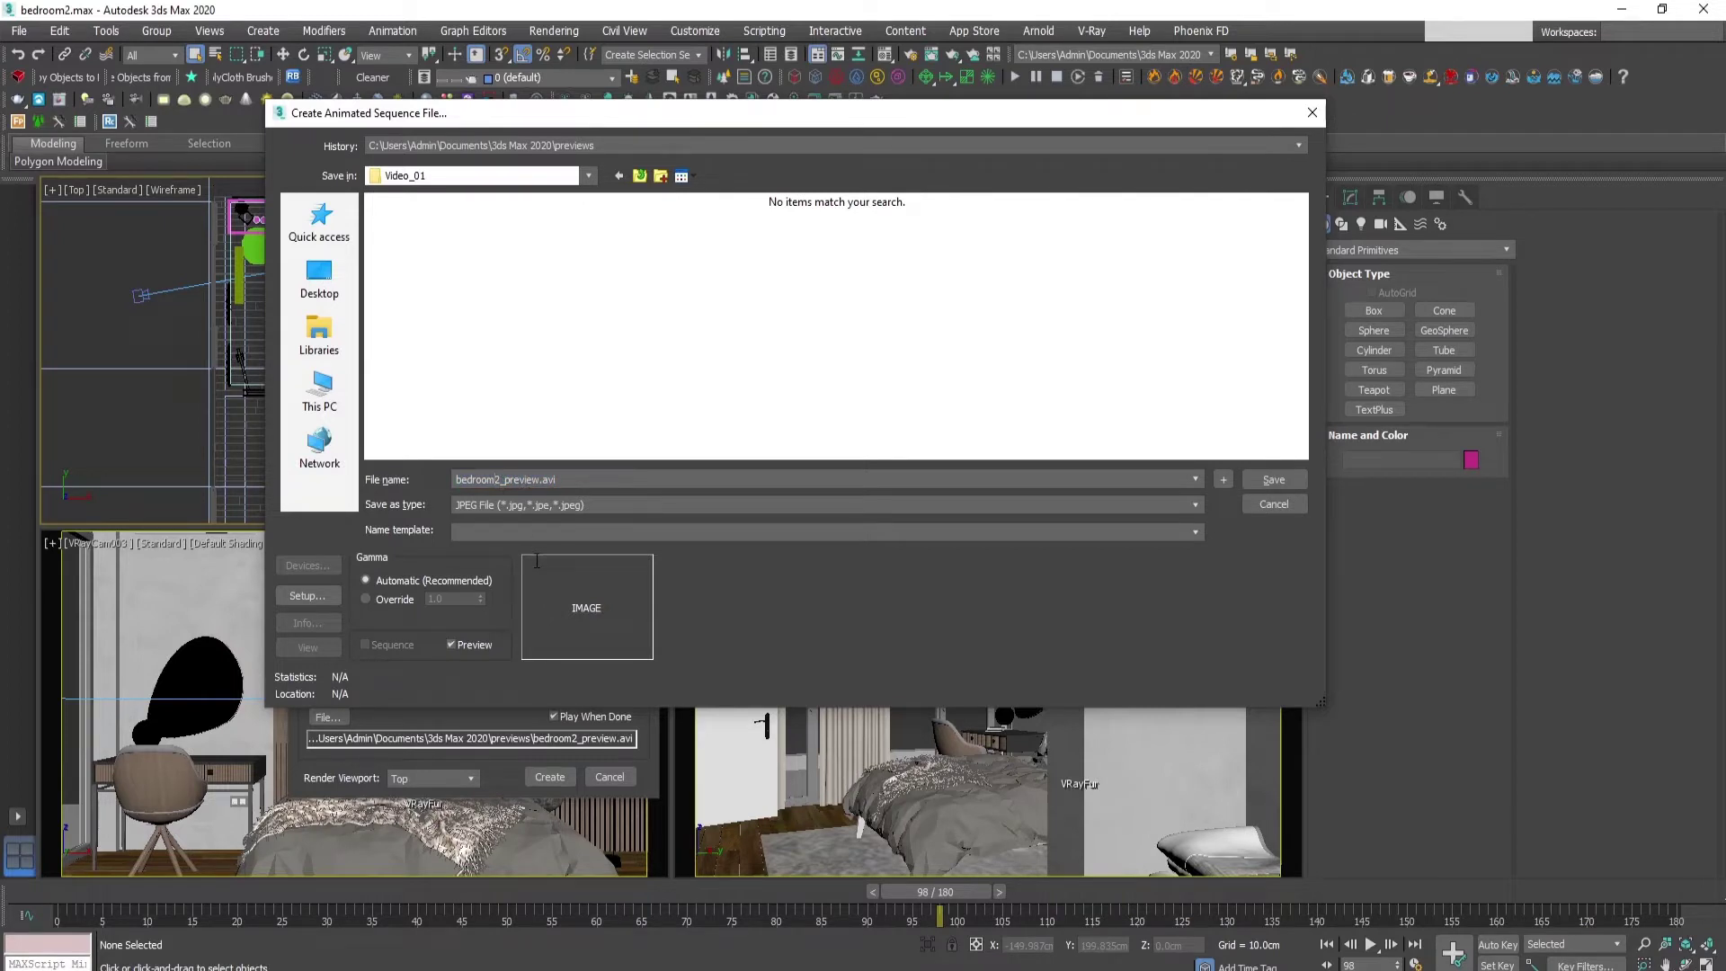
pyautogui.write('_cam0')
pyautogui.press('Delete')
pyautogui.press('Delete')
pyautogui.press('Delete')
pyautogui.press('Delete')
pyautogui.press('Delete')
pyautogui.press('Delete')
pyautogui.press('Delete')
pyautogui.press('Delete')
pyautogui.press('Delete')
pyautogui.press('Delete')
pyautogui.press('Delete')
pyautogui.click(1281, 483)
# - Accept JPEG quality, turn off auto-play, and render the preview from VRayCam002
pyautogui.click(740, 518)
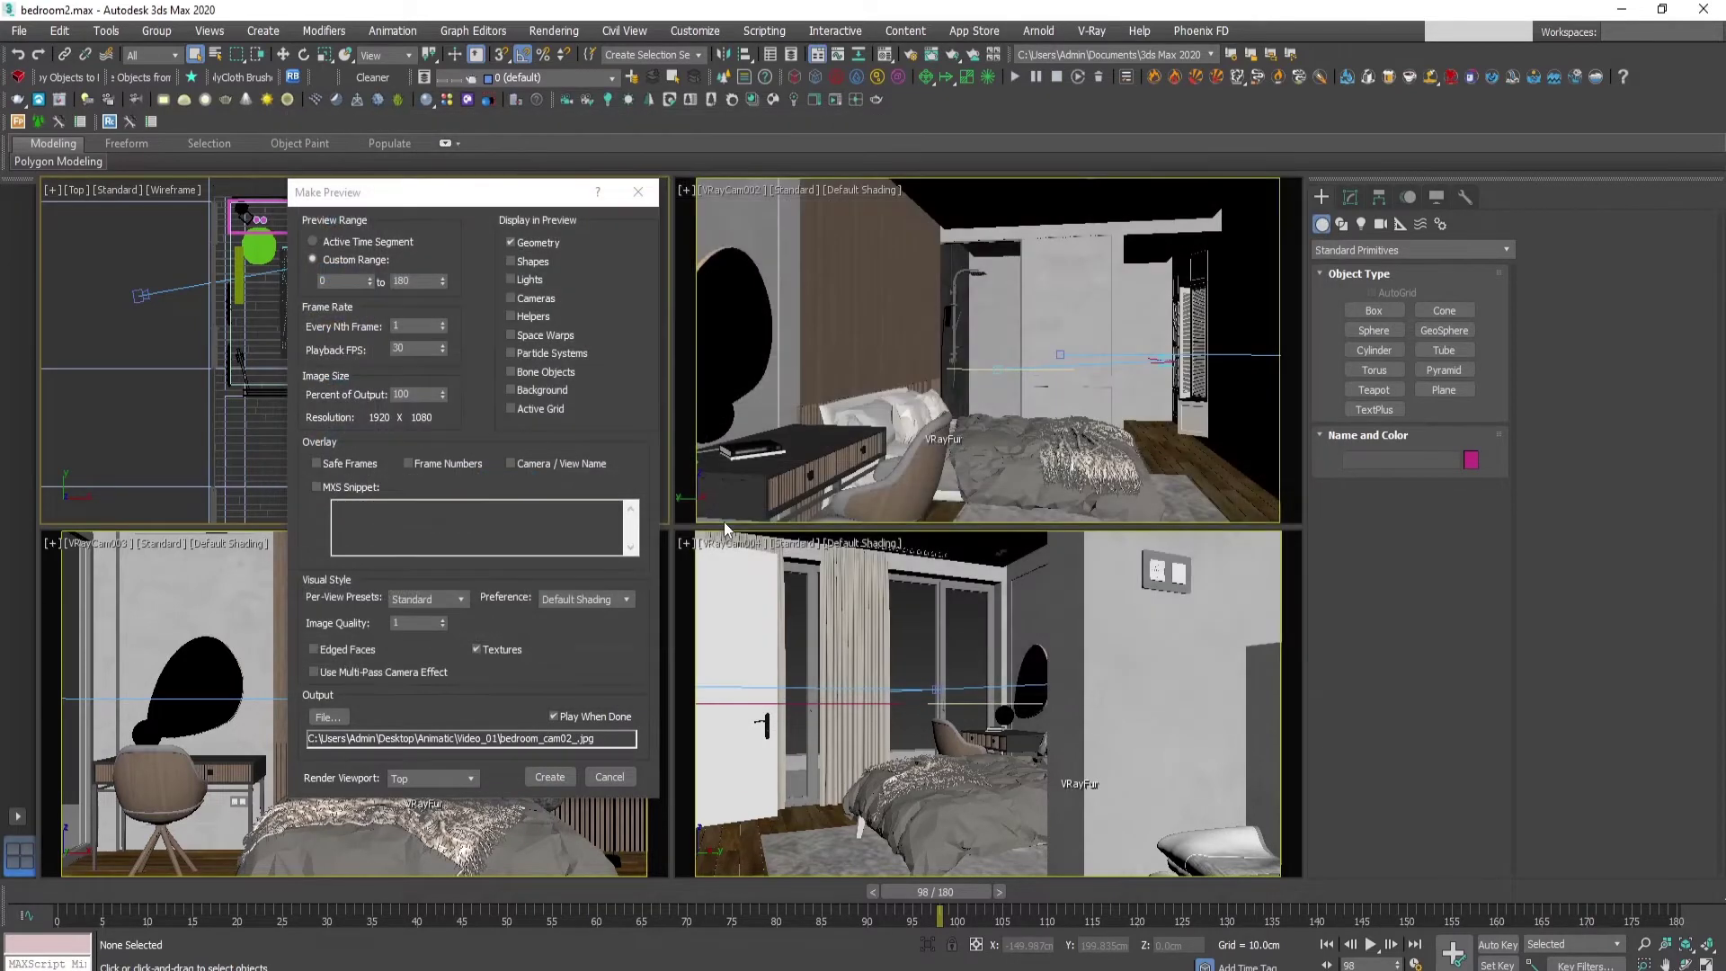
pyautogui.click(552, 717)
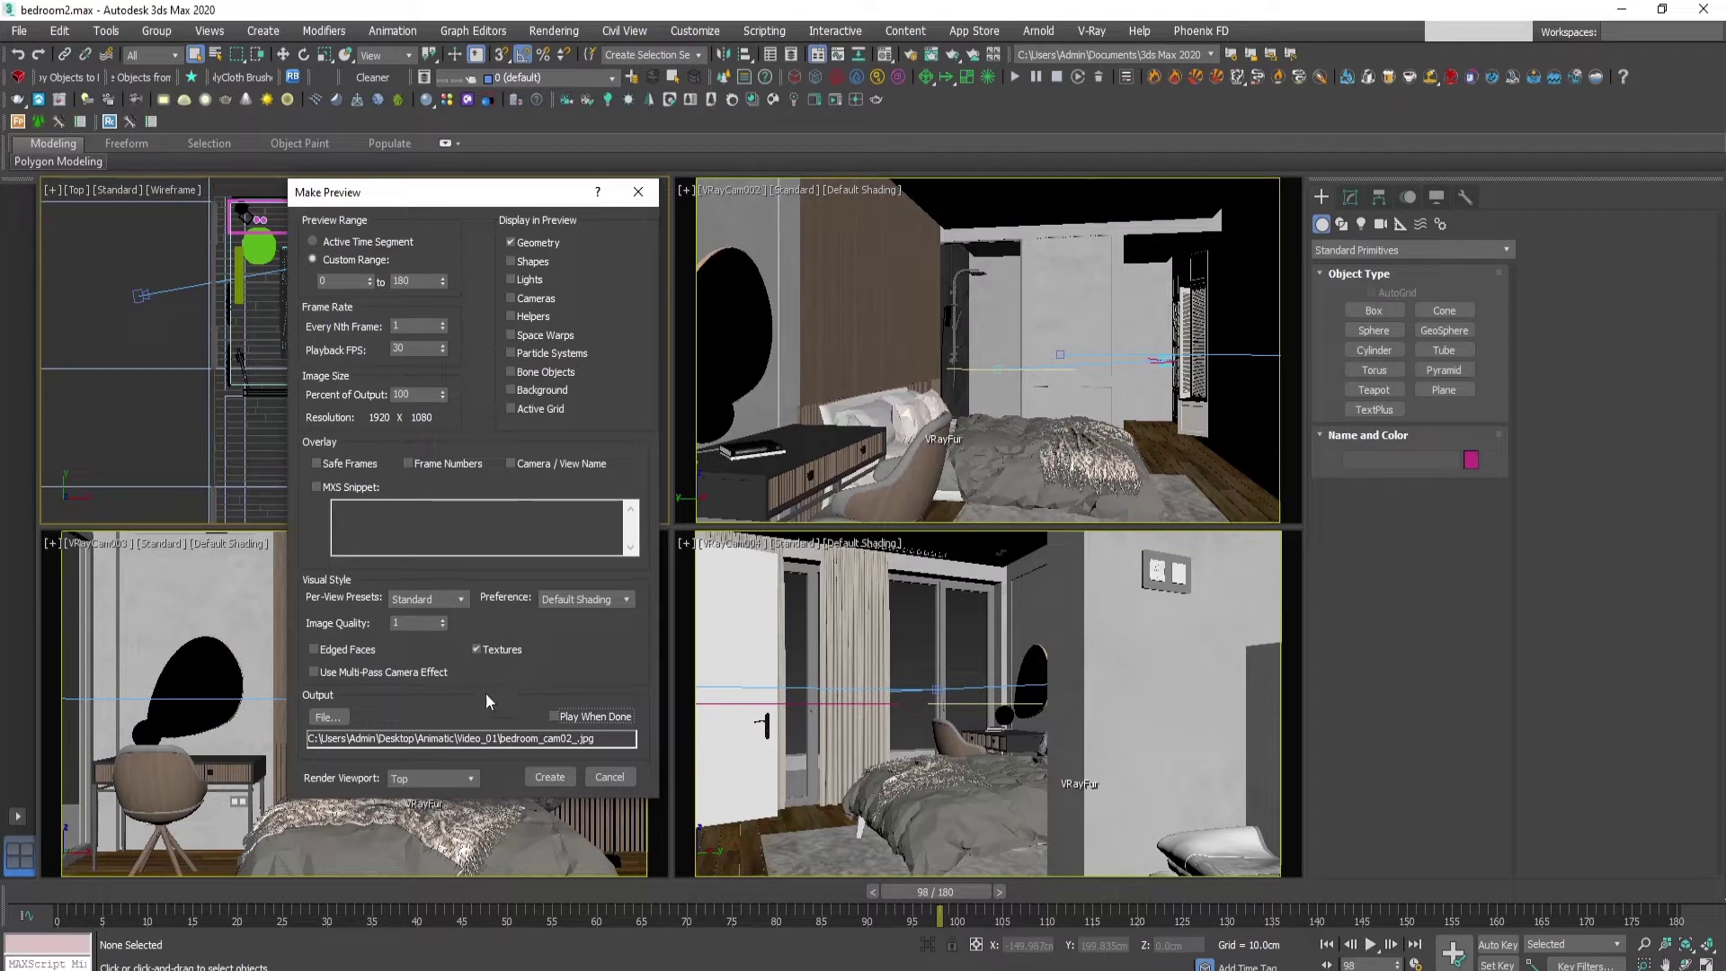
pyautogui.click(438, 779)
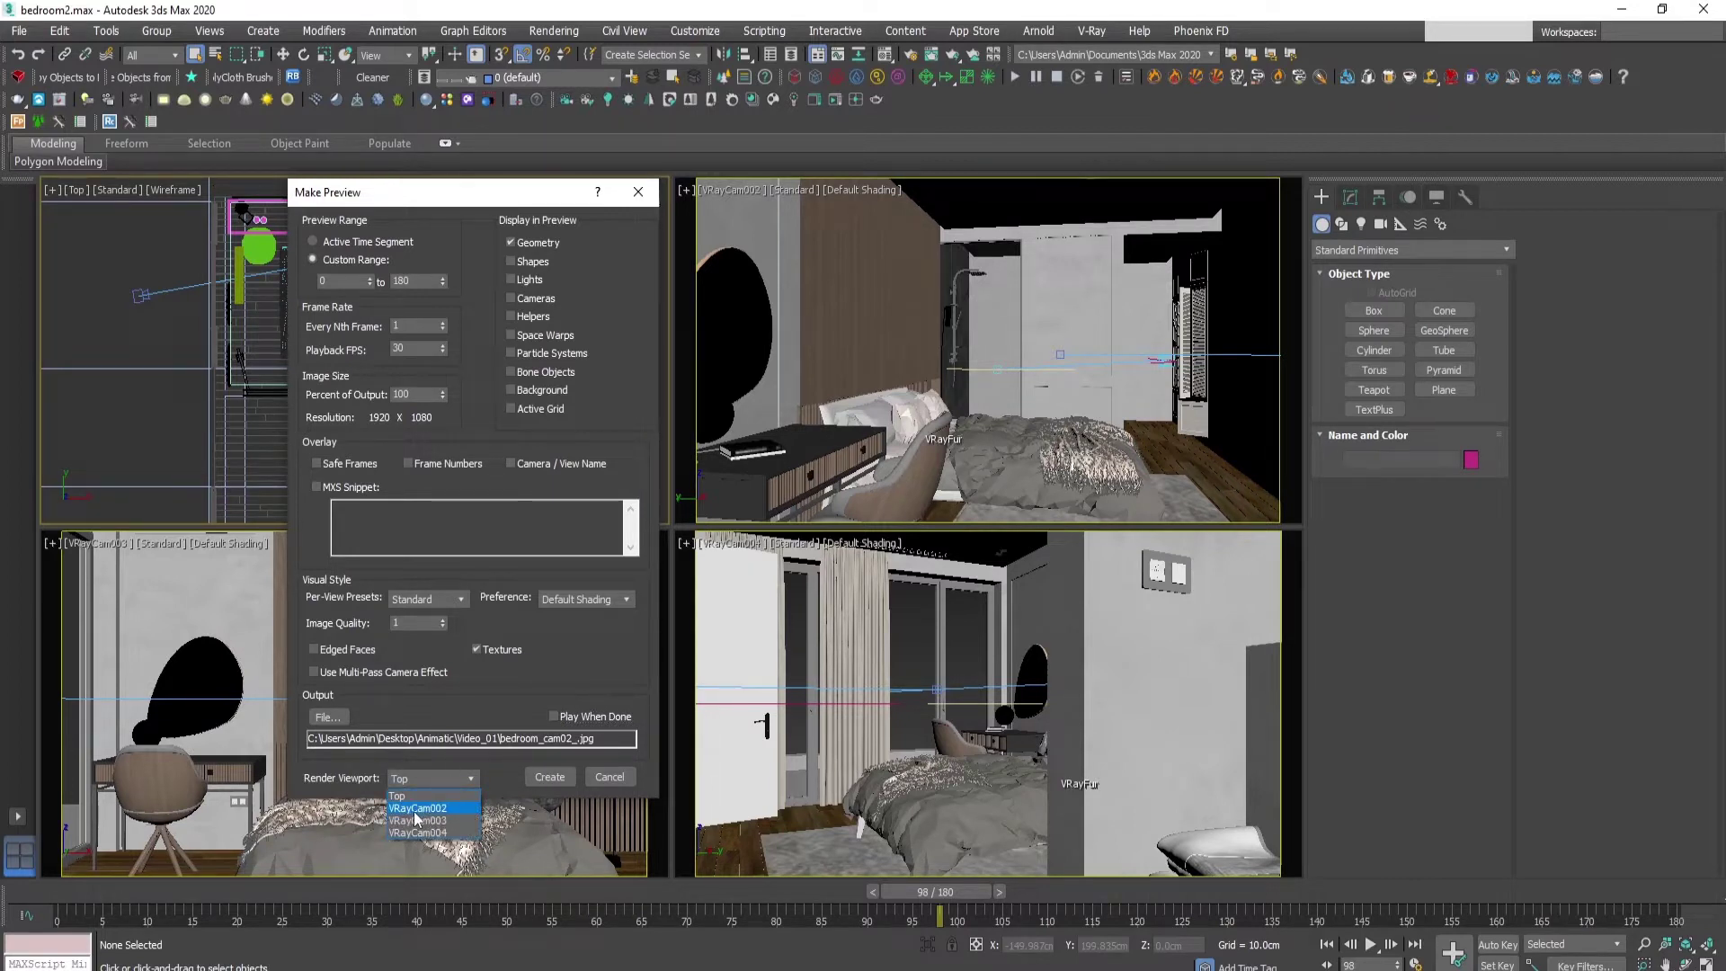
pyautogui.click(416, 808)
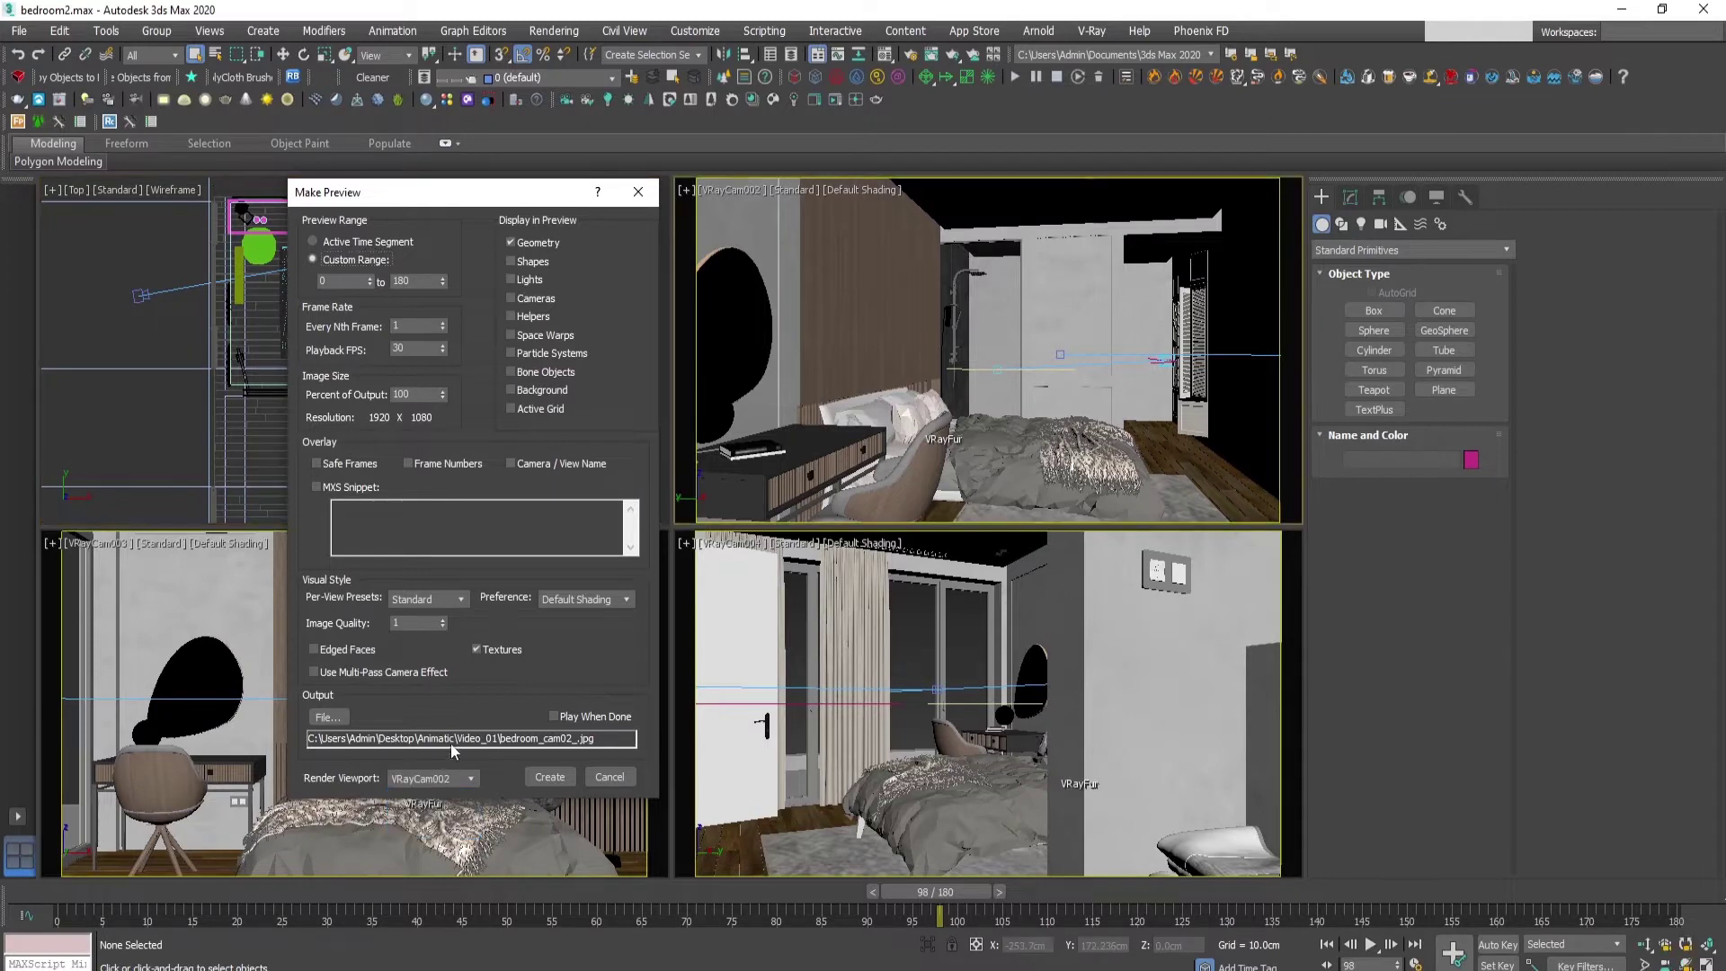
pyautogui.click(548, 777)
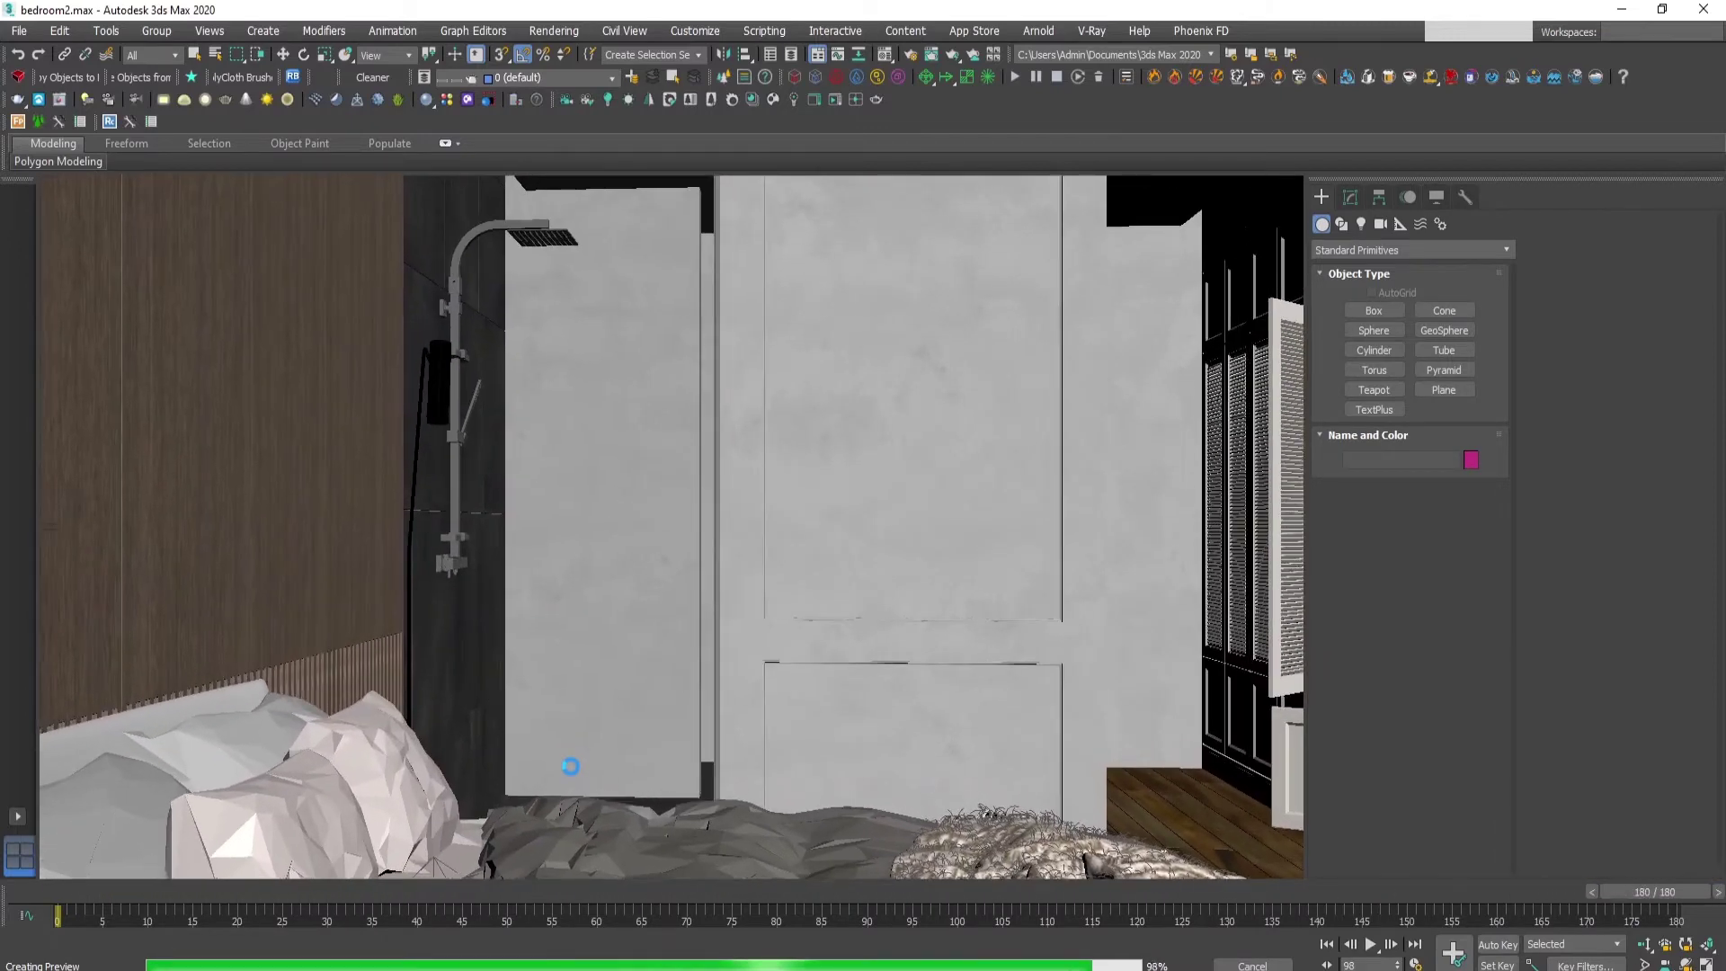
pyautogui.press('Escape')
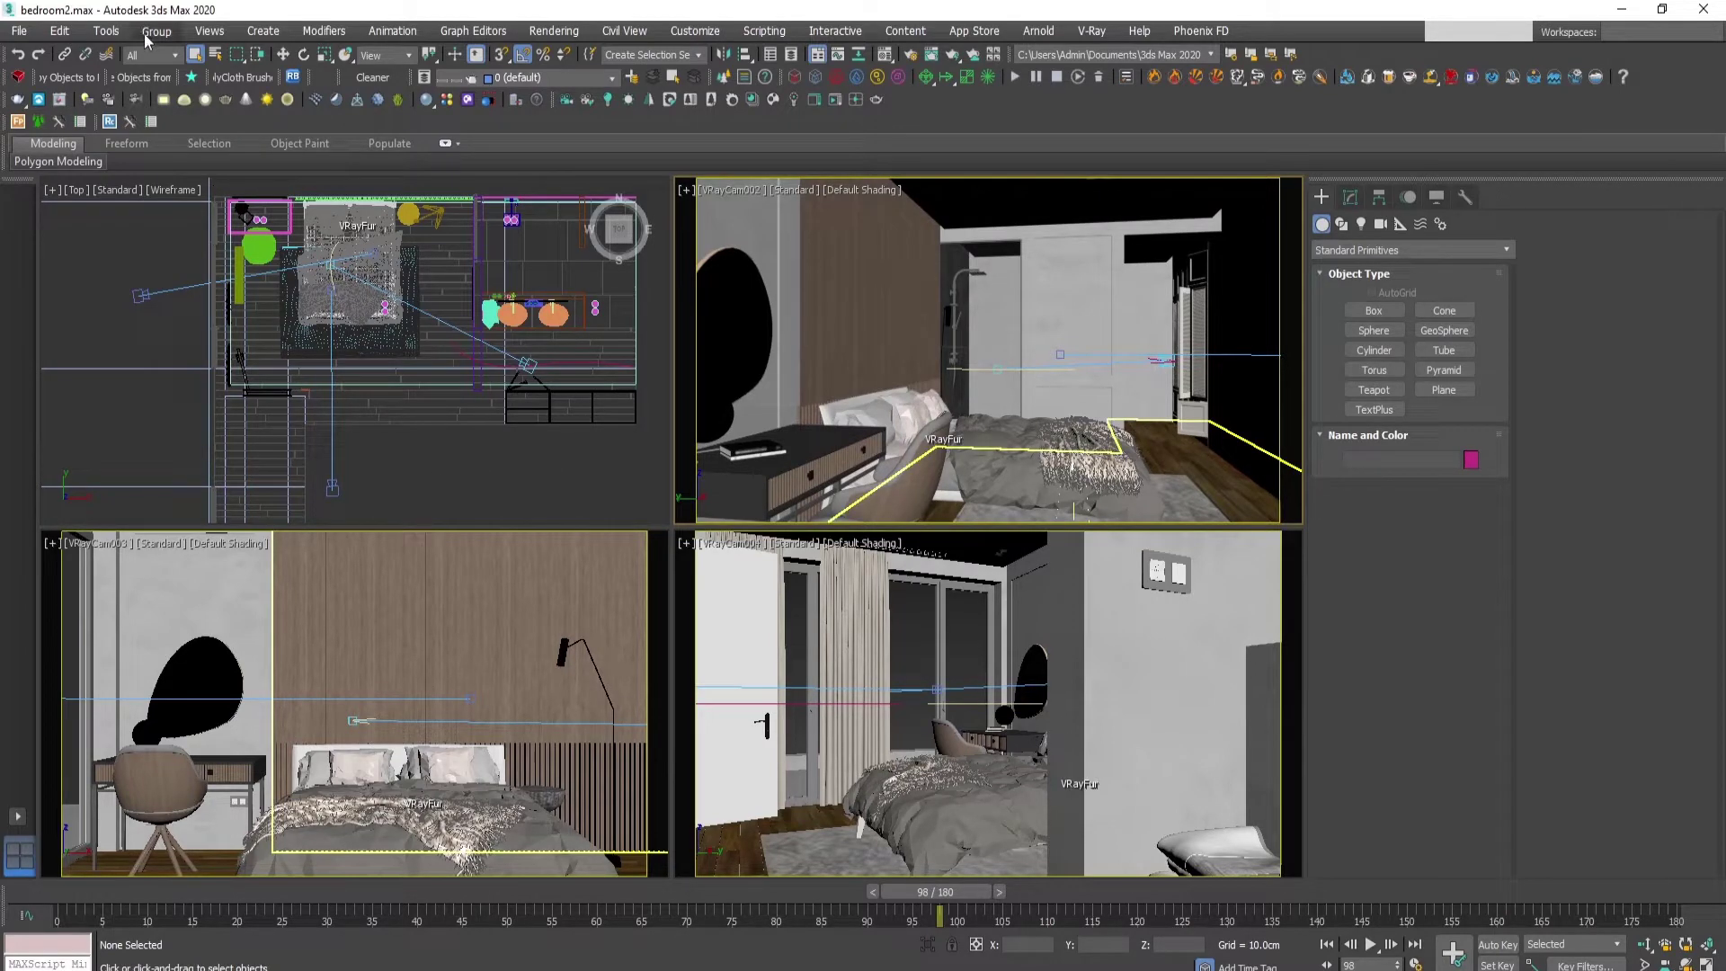
# - Start a new Make Preview with VRayCam003 as the render viewport
pyautogui.click(106, 30)
pyautogui.moveTo(255, 601)
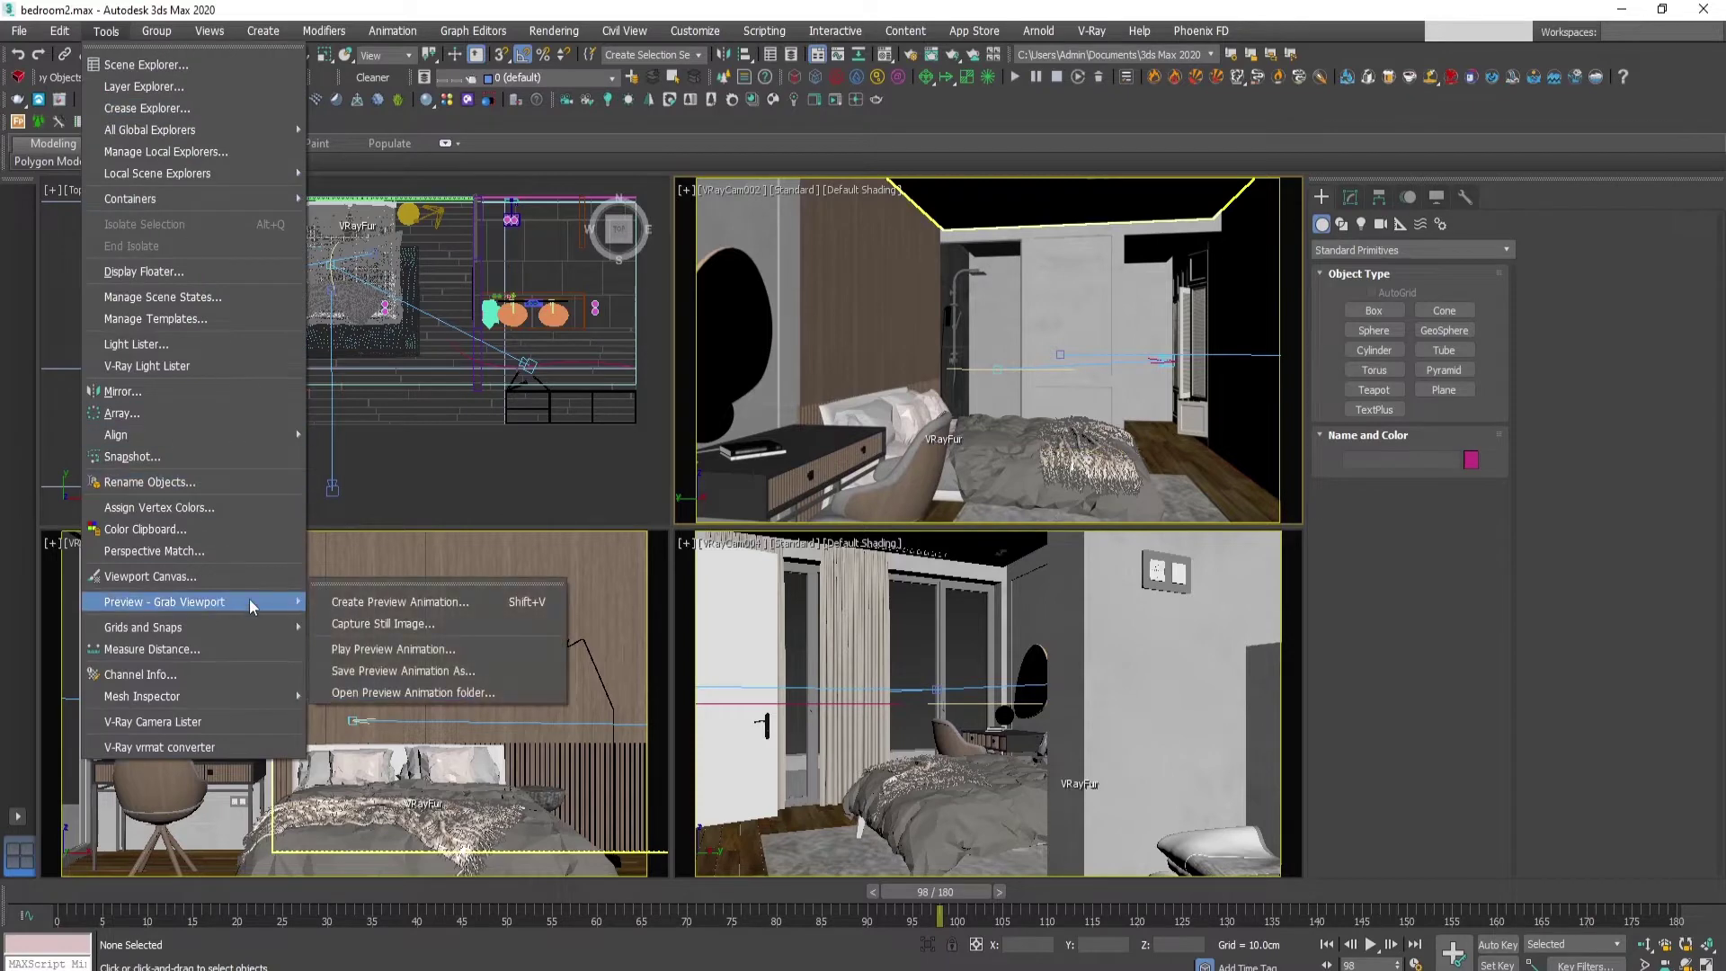
pyautogui.click(409, 600)
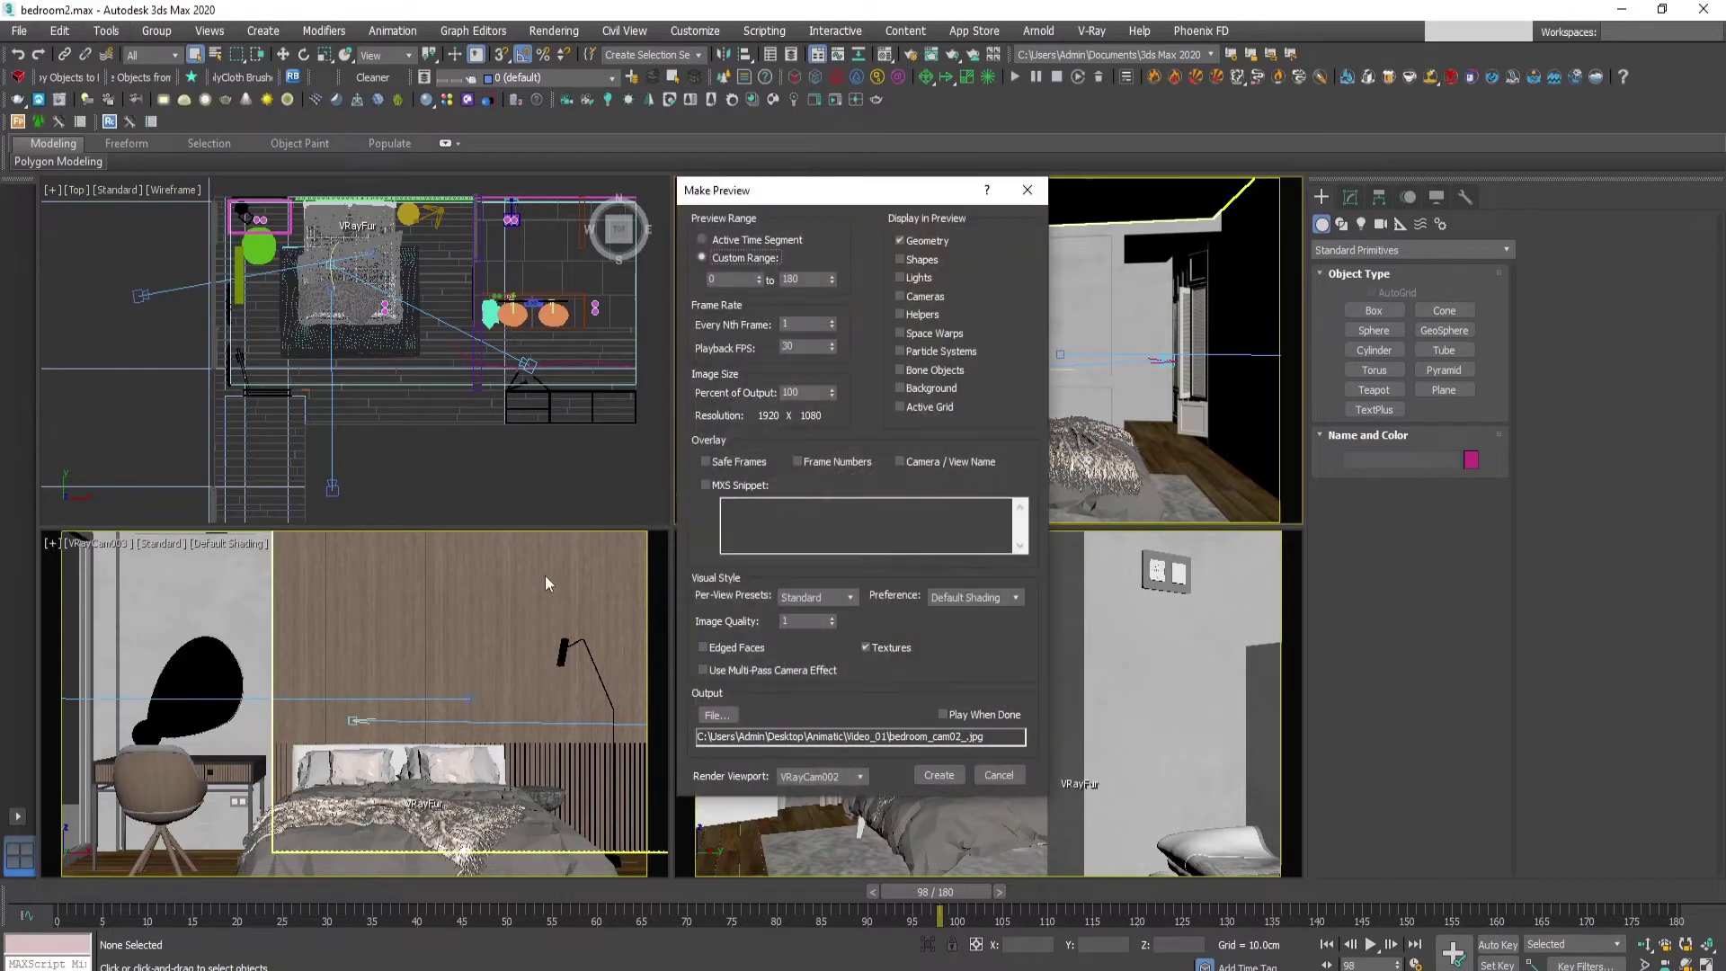
pyautogui.click(824, 777)
pyautogui.click(831, 819)
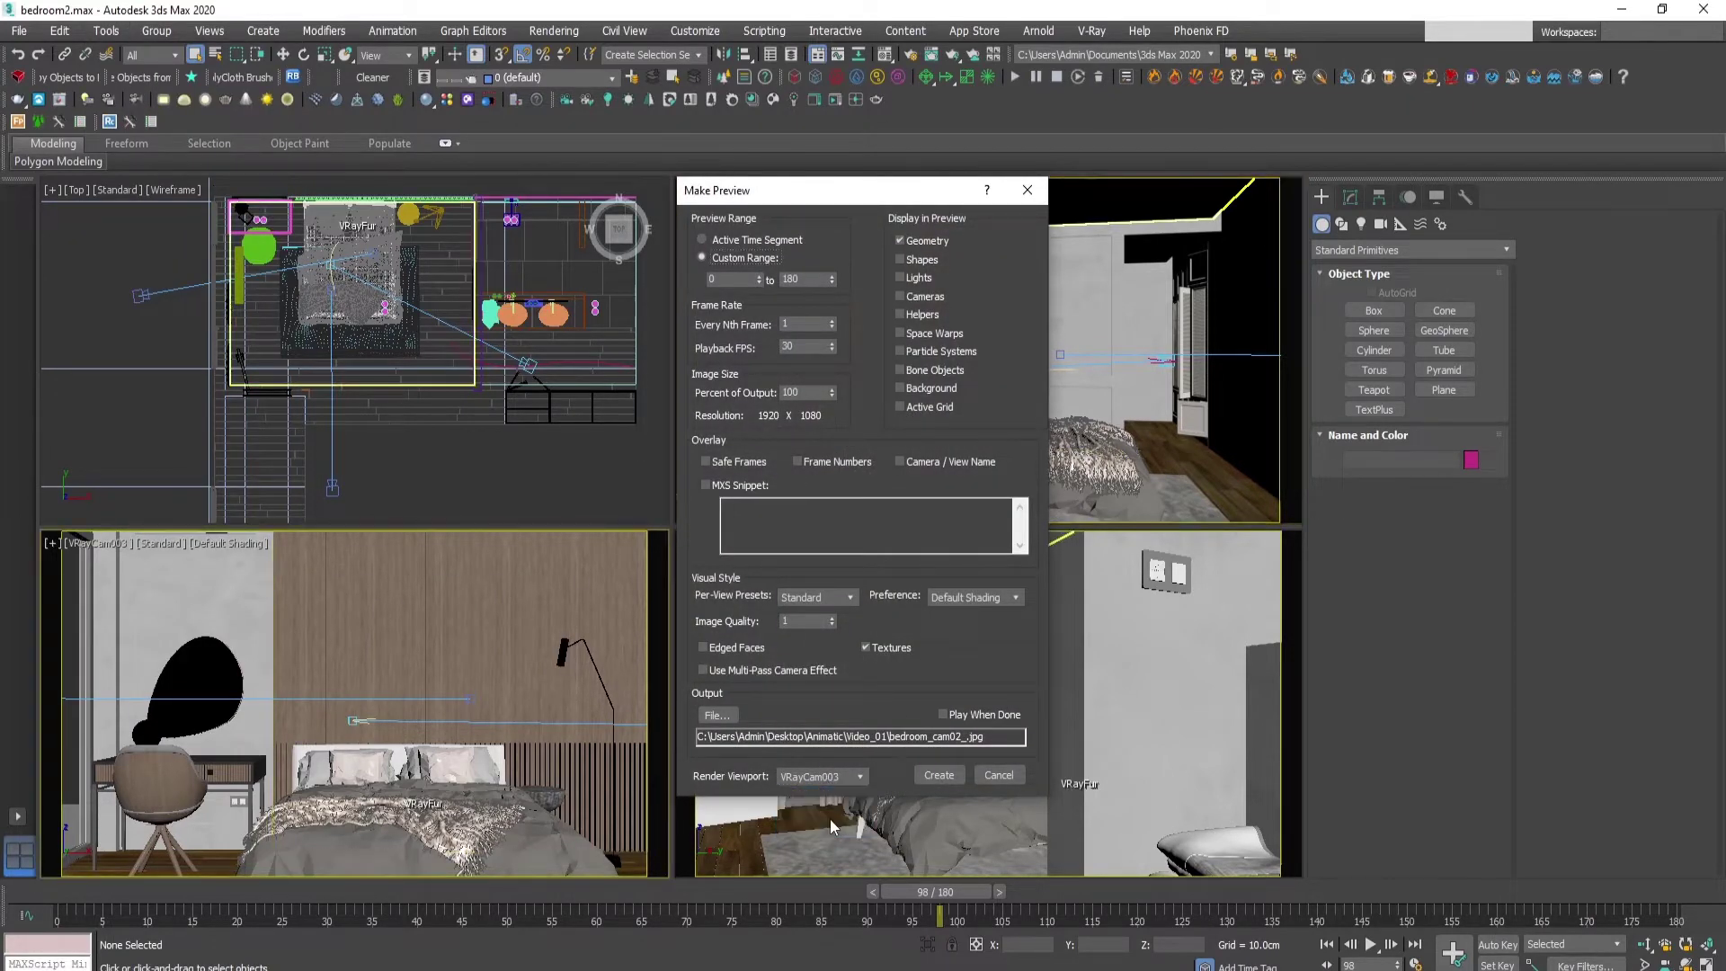
# - Output the preview to Video_02 as bedroom_cam03_ JPEGs and render it
pyautogui.click(725, 713)
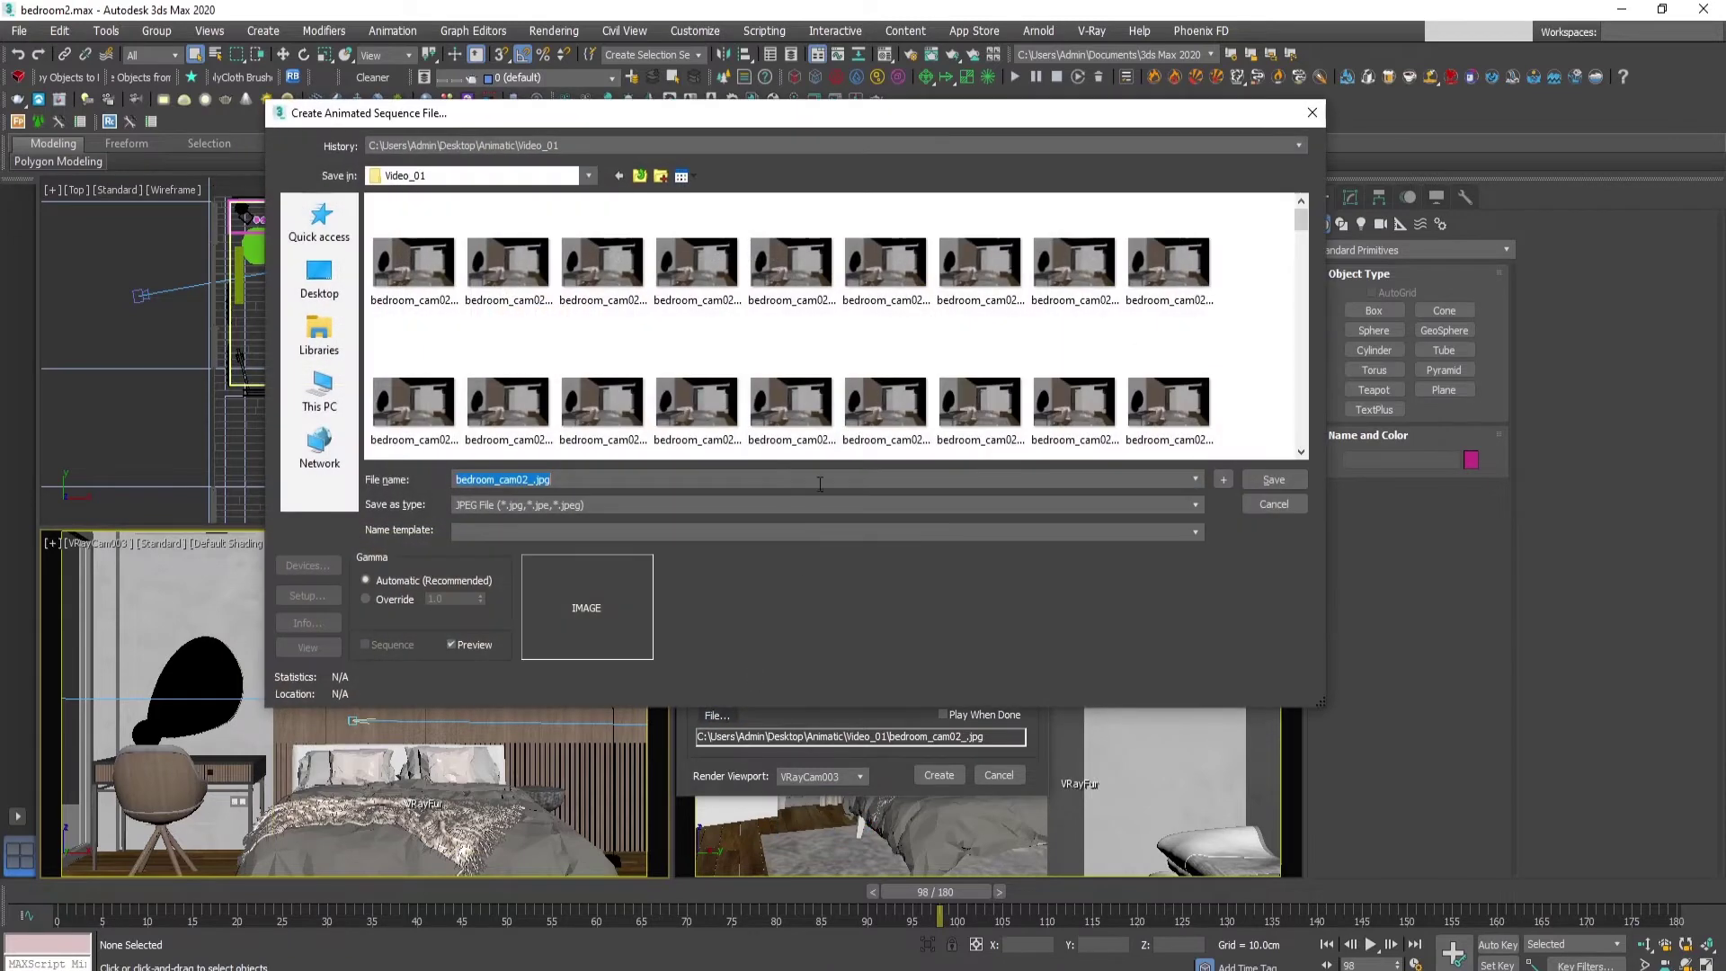
pyautogui.click(639, 176)
pyautogui.doubleClick(429, 240)
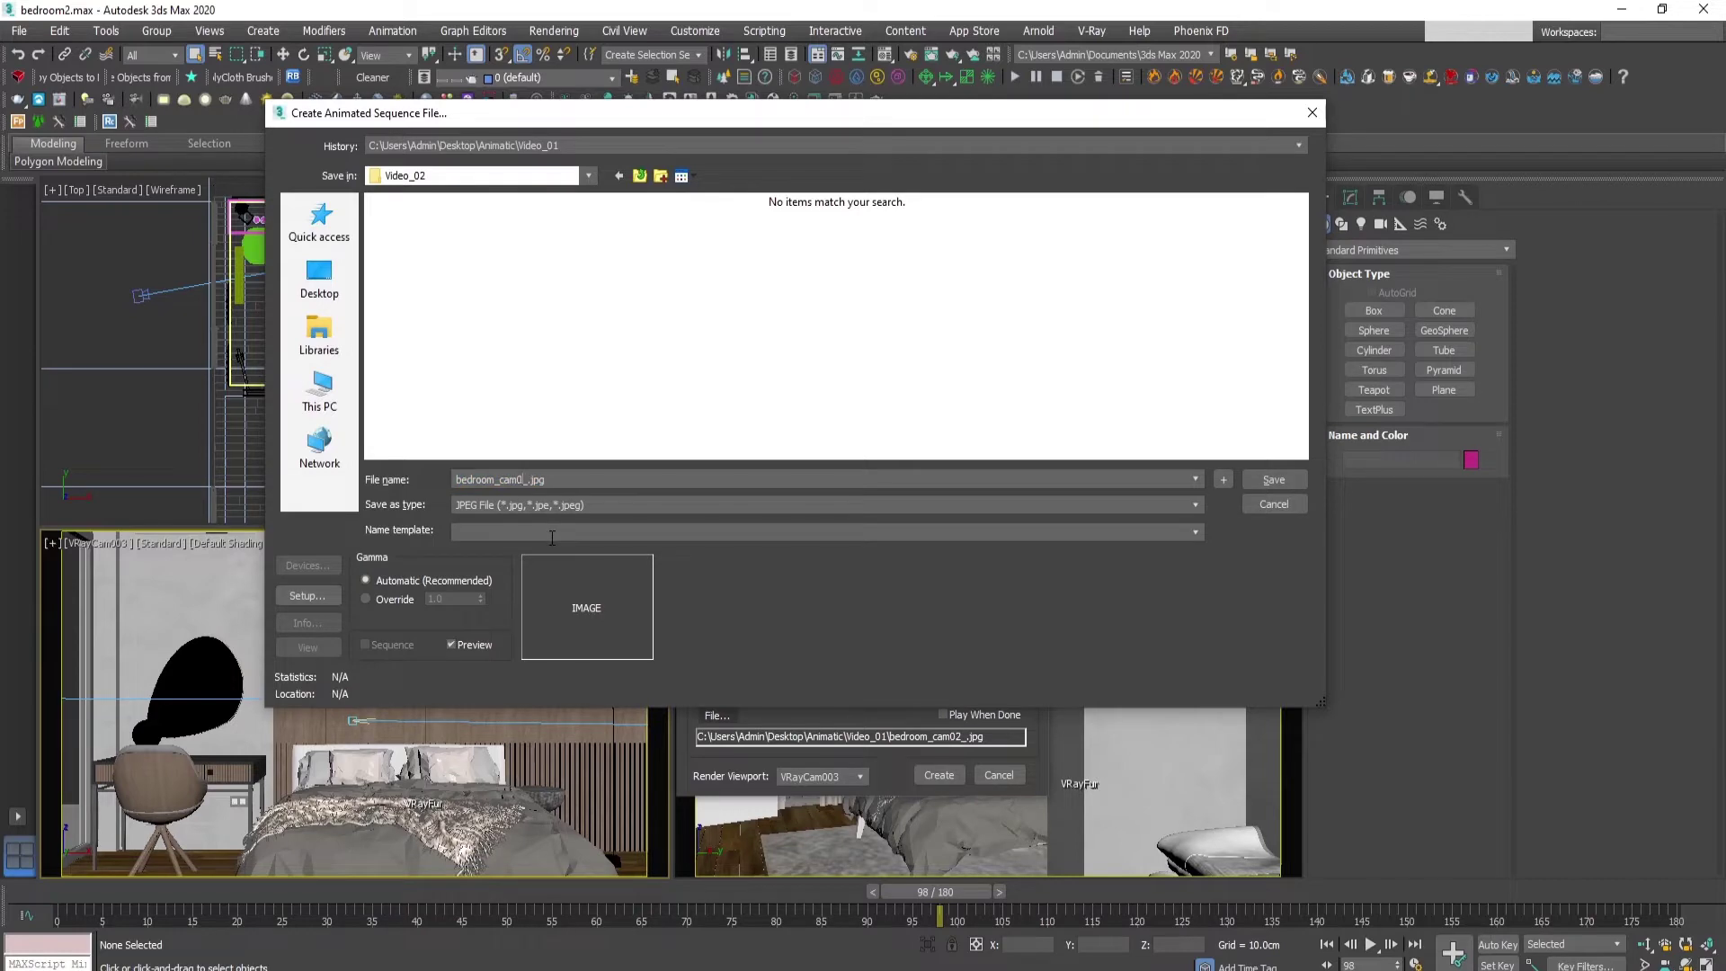
pyautogui.click(1285, 485)
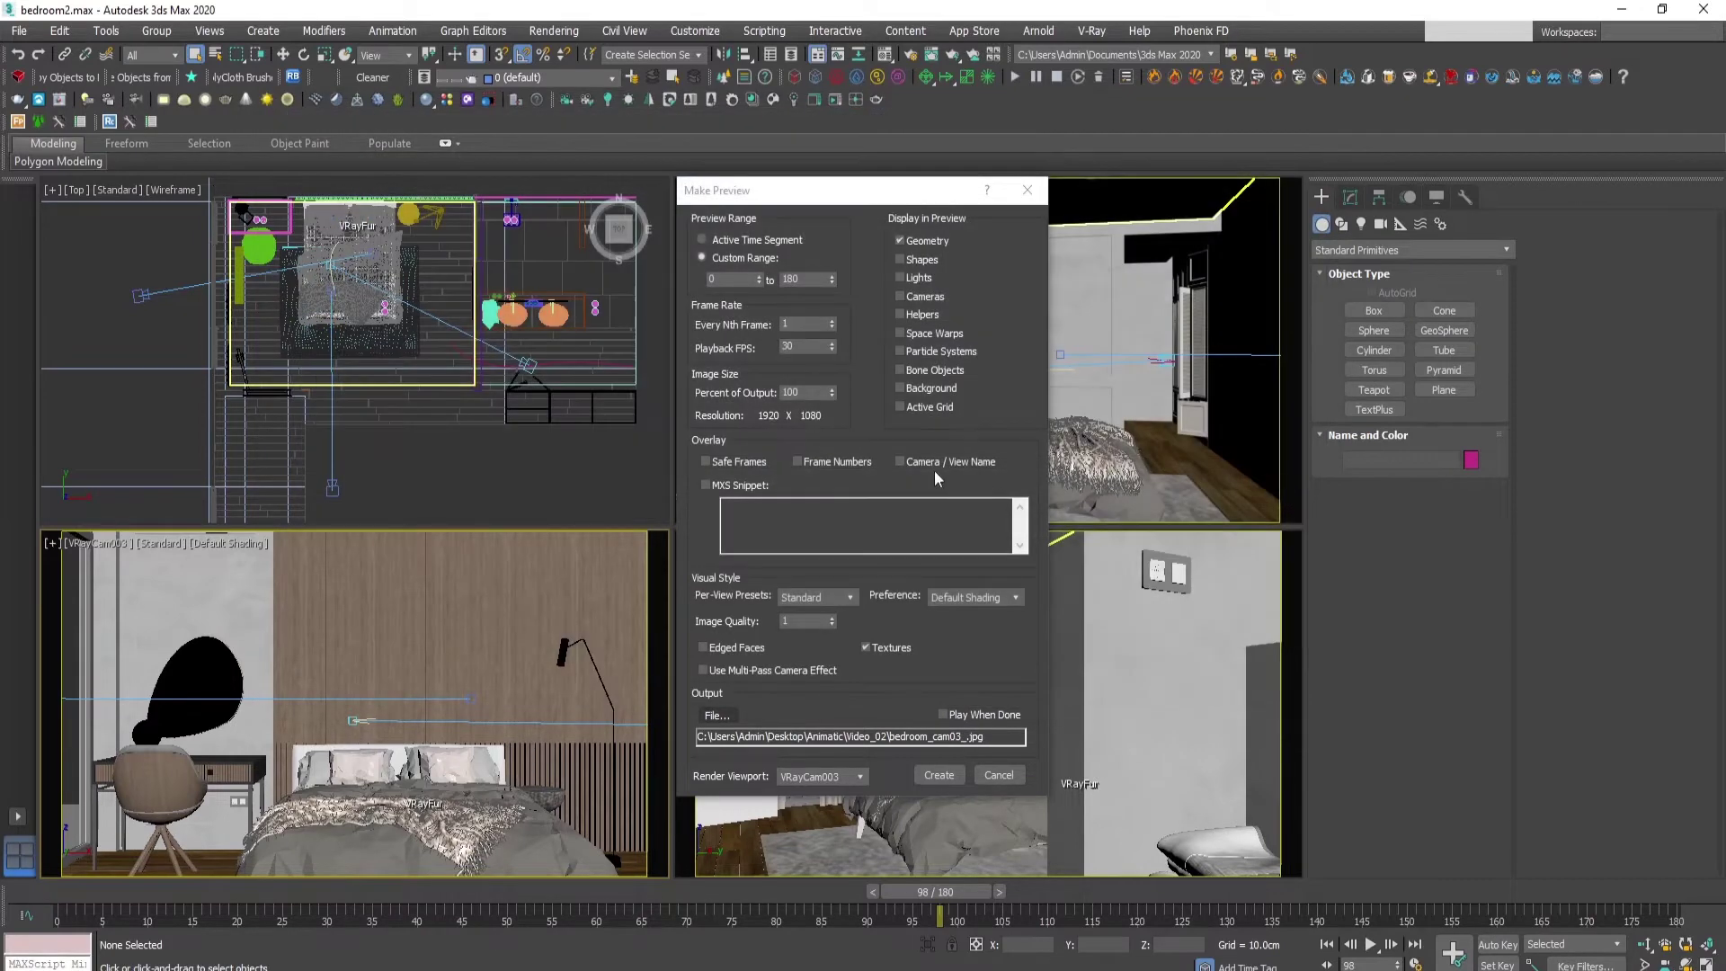
pyautogui.click(940, 776)
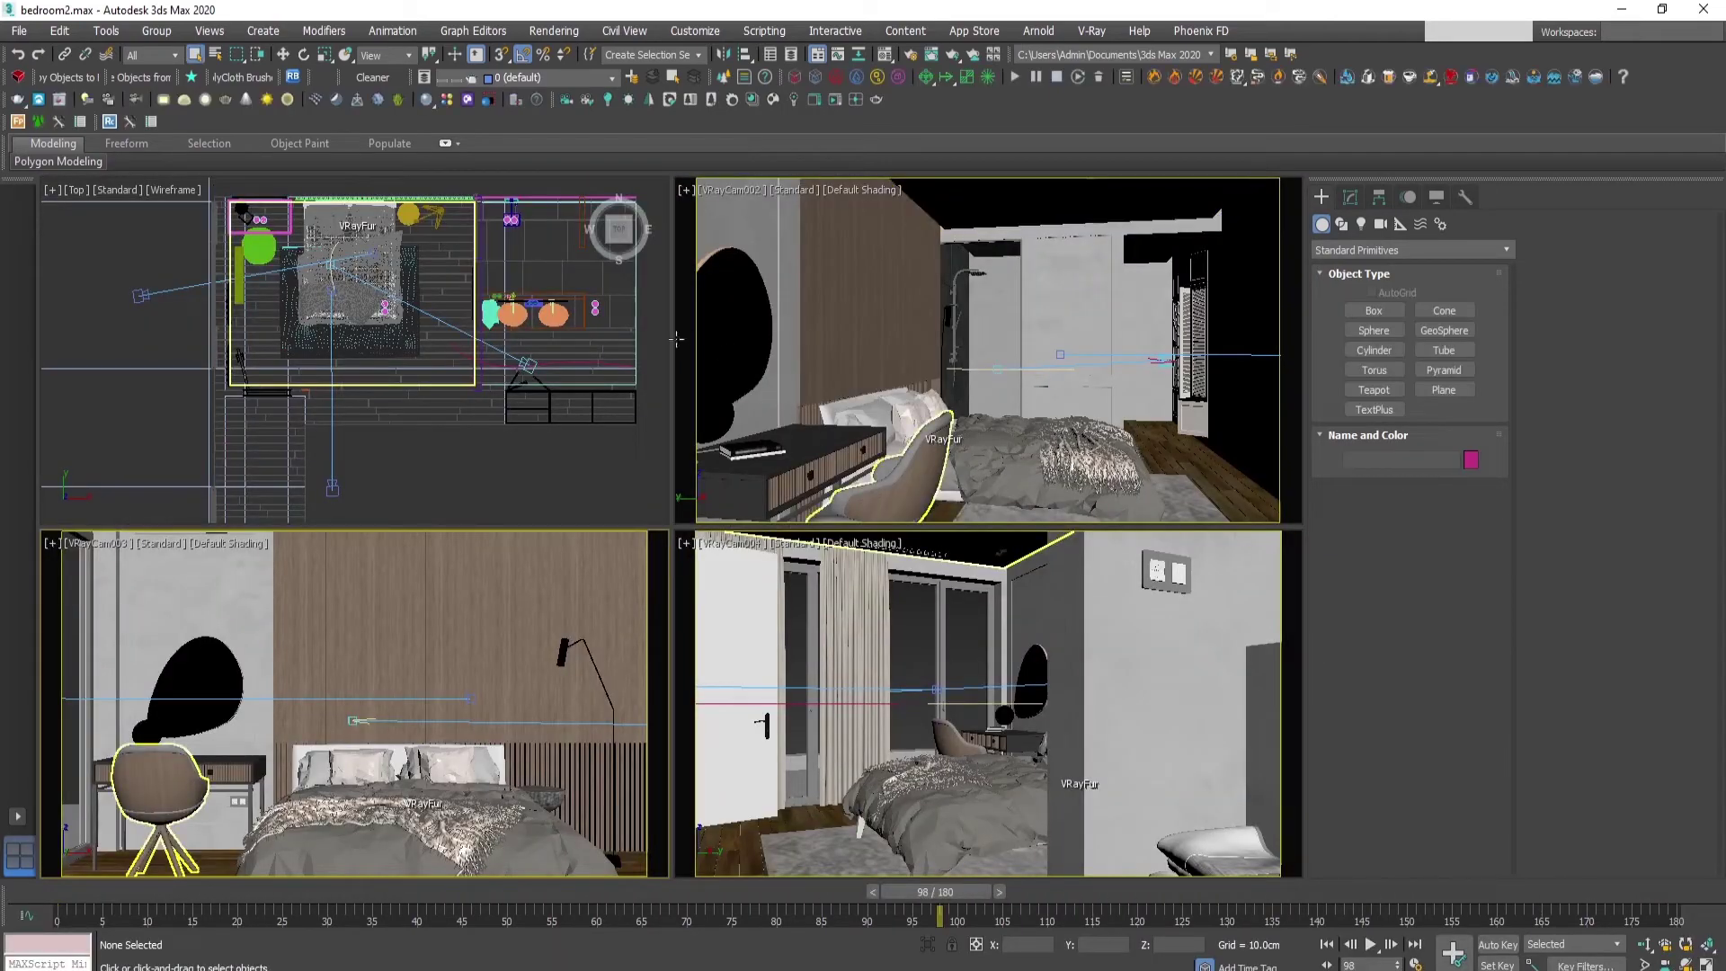
pyautogui.click(108, 32)
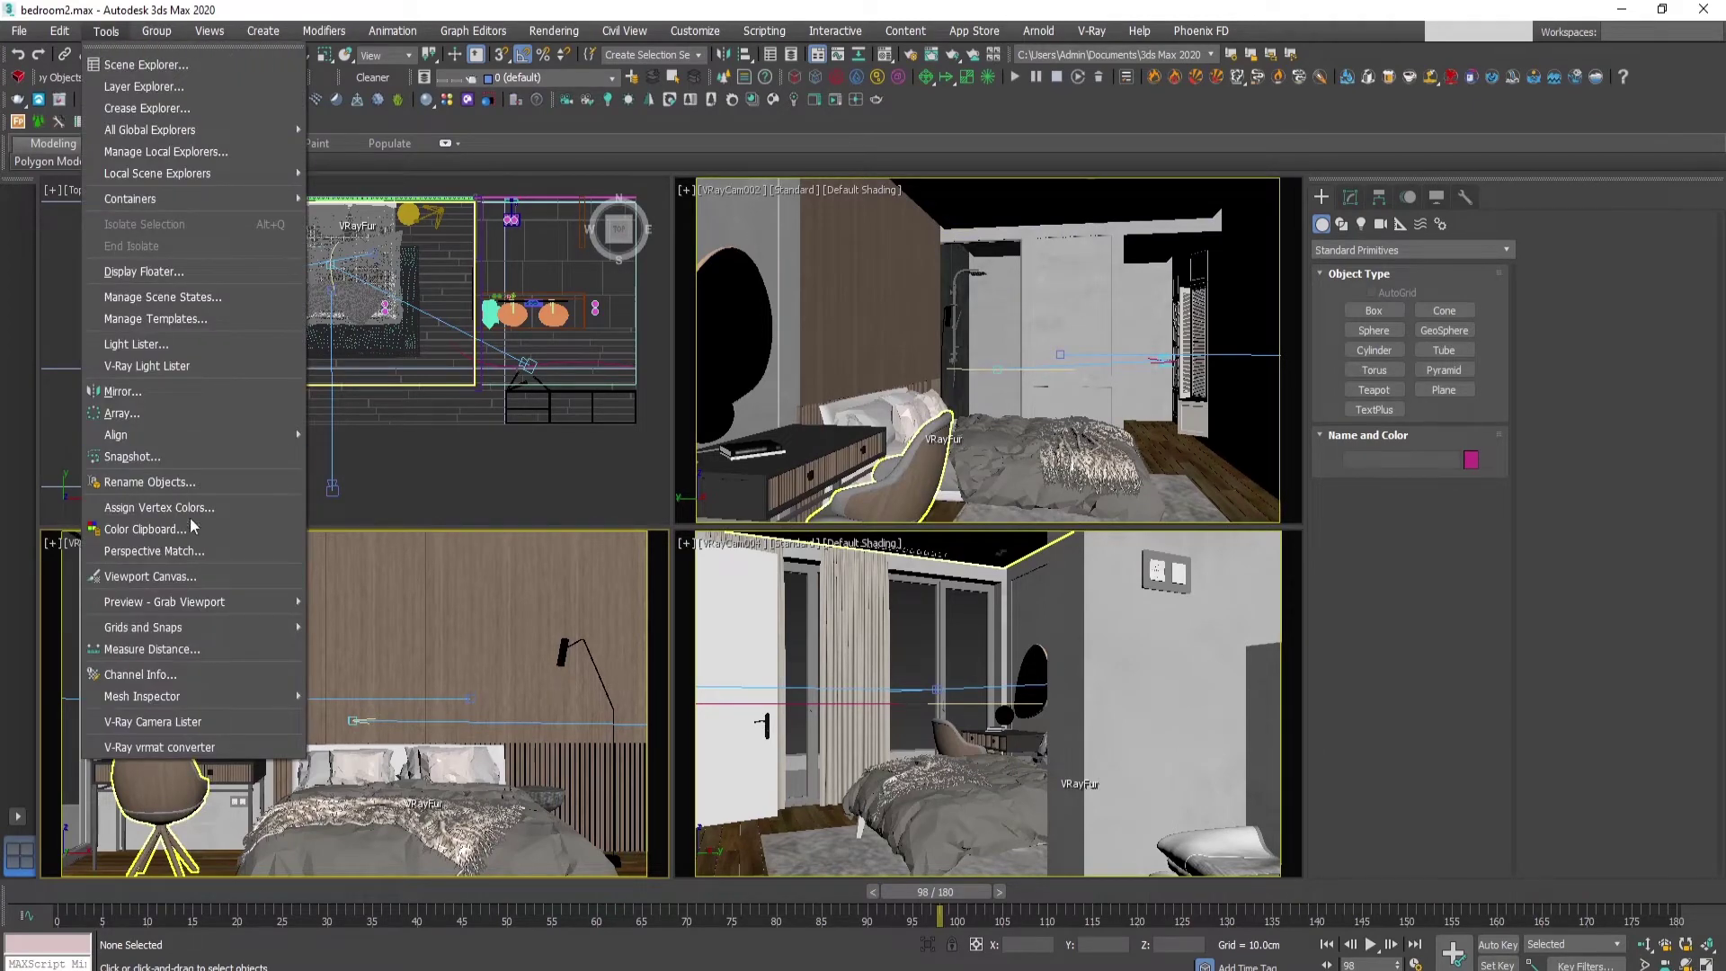
# - Start a new Make Preview with VRayCam004 as the render viewport
pyautogui.moveTo(208, 605)
pyautogui.click(376, 606)
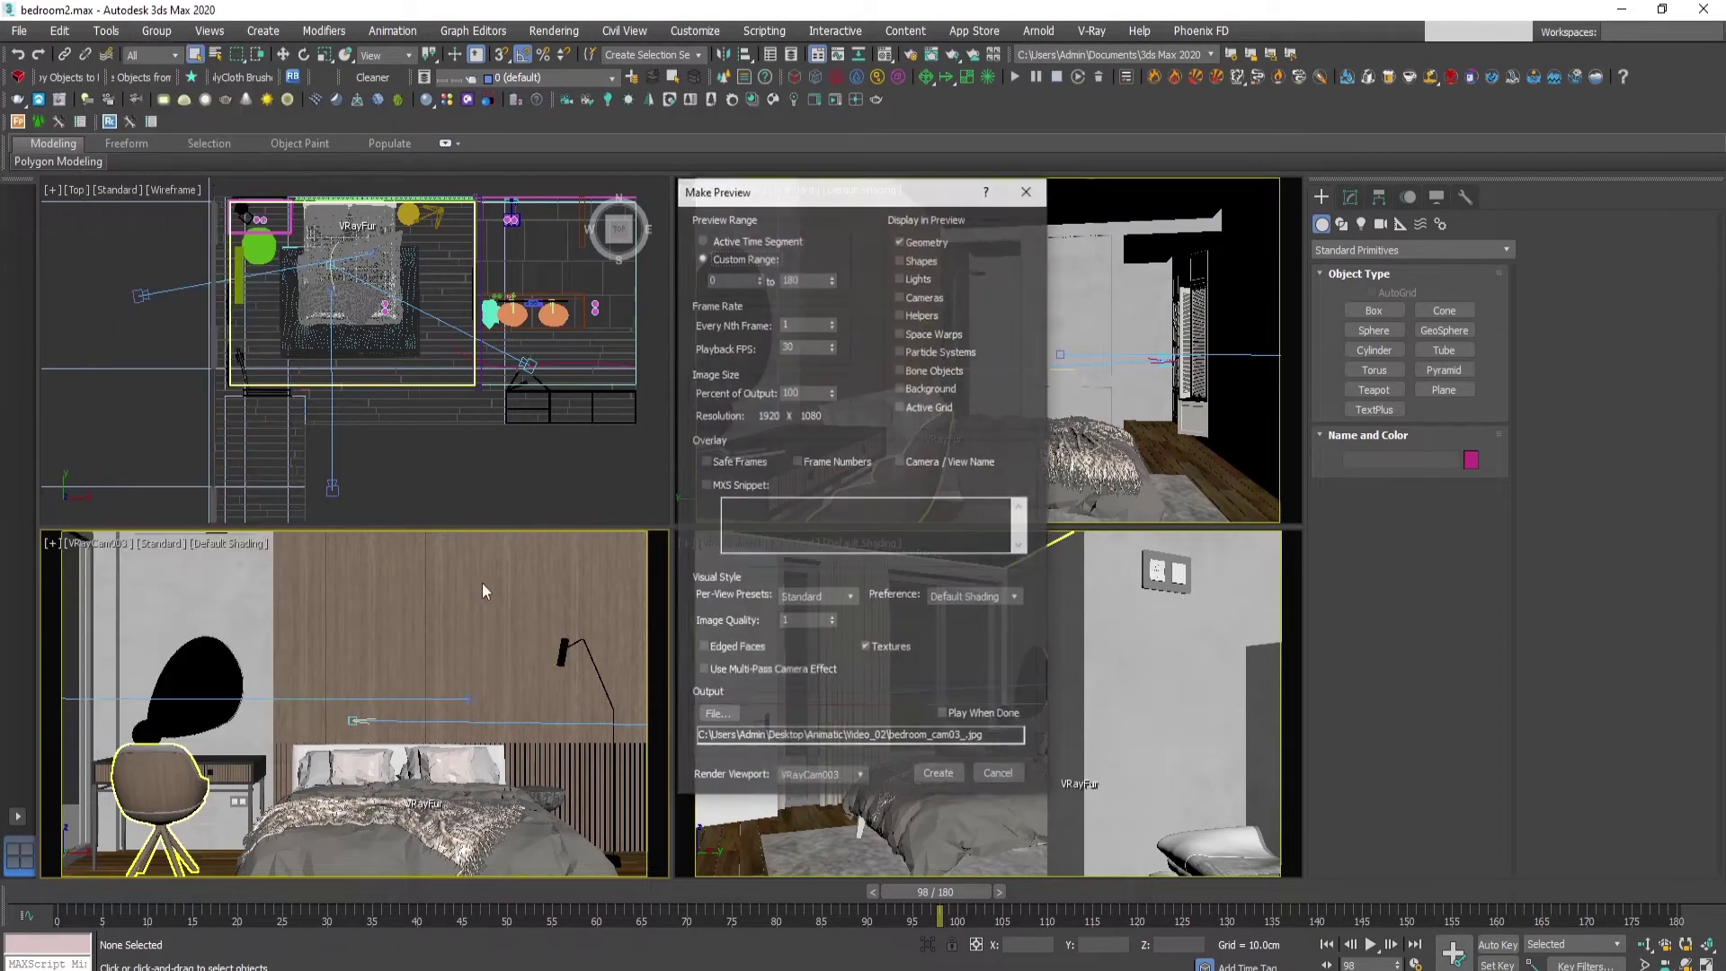
pyautogui.click(808, 778)
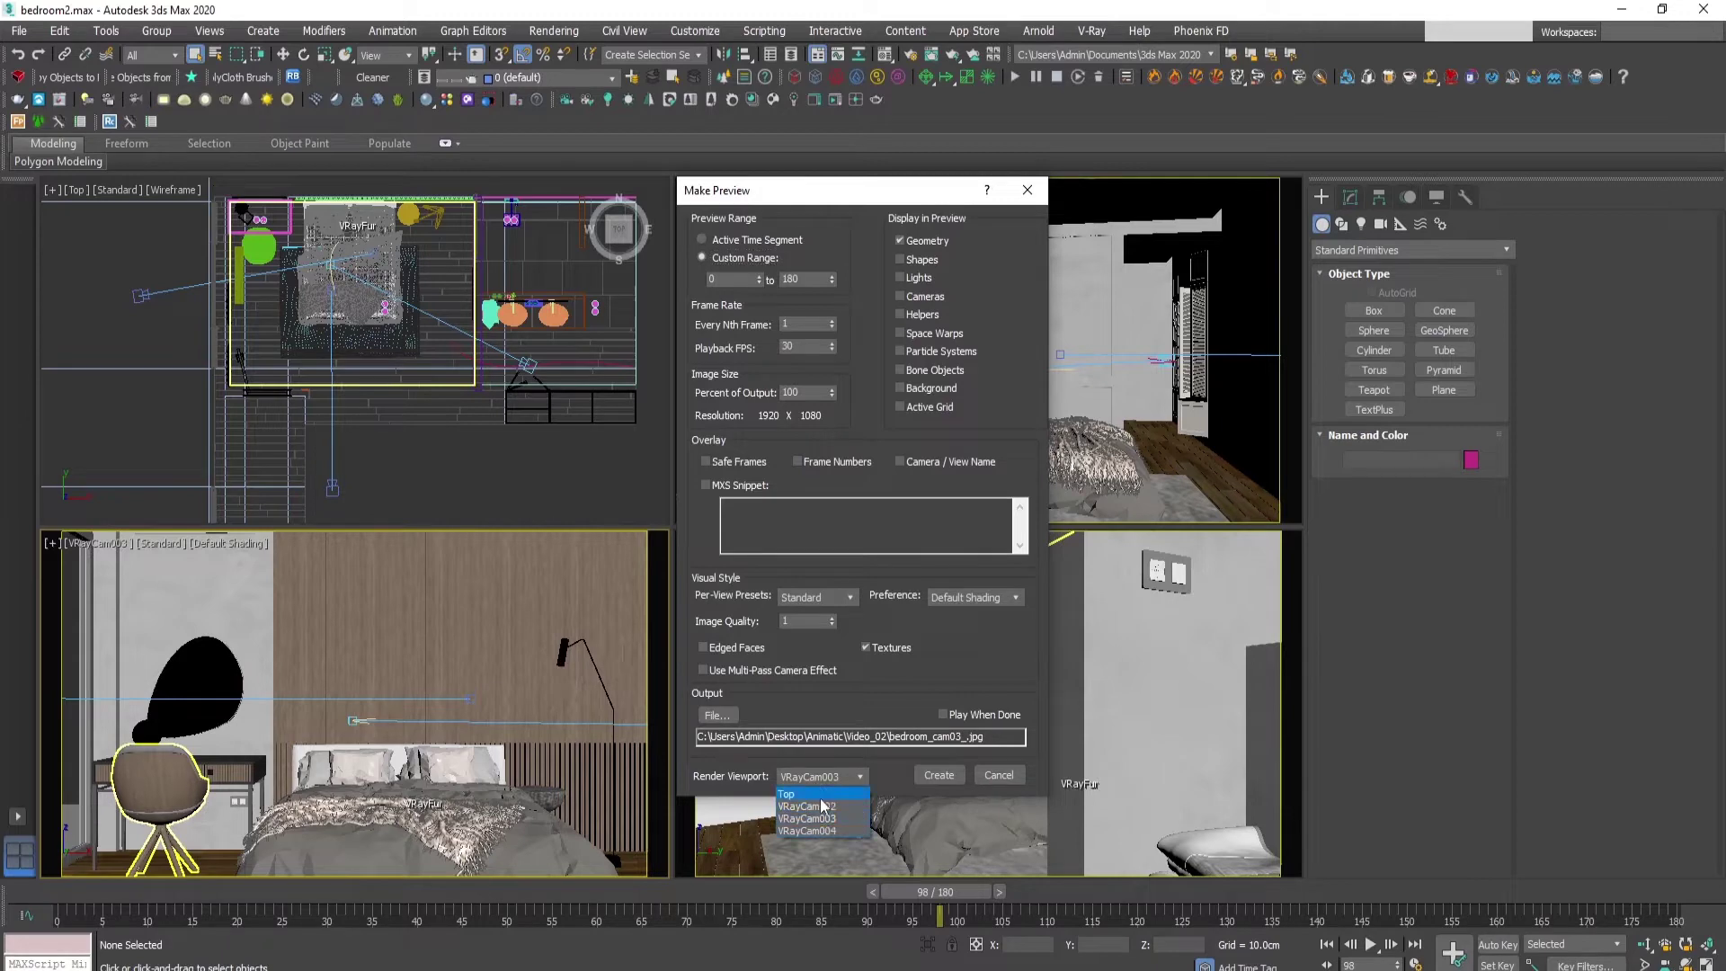
pyautogui.click(809, 831)
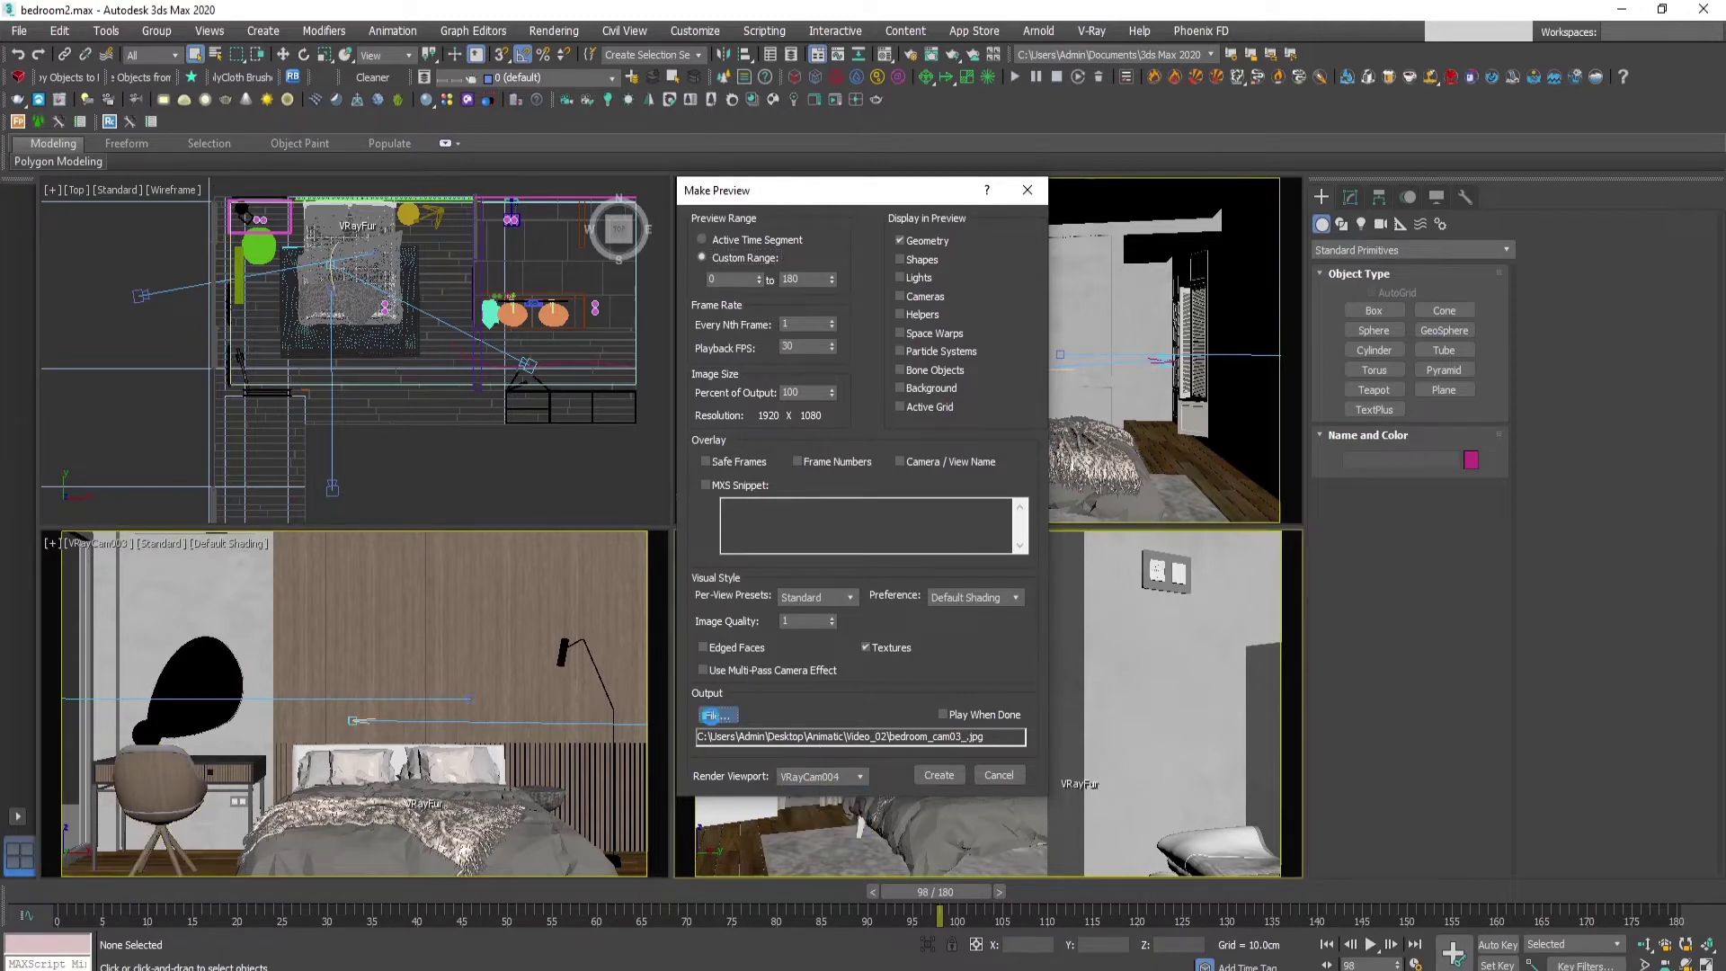
# - Output the preview to Video_03 as bedroom_cam04_ JPEGs and render it
pyautogui.click(716, 714)
pyautogui.click(639, 175)
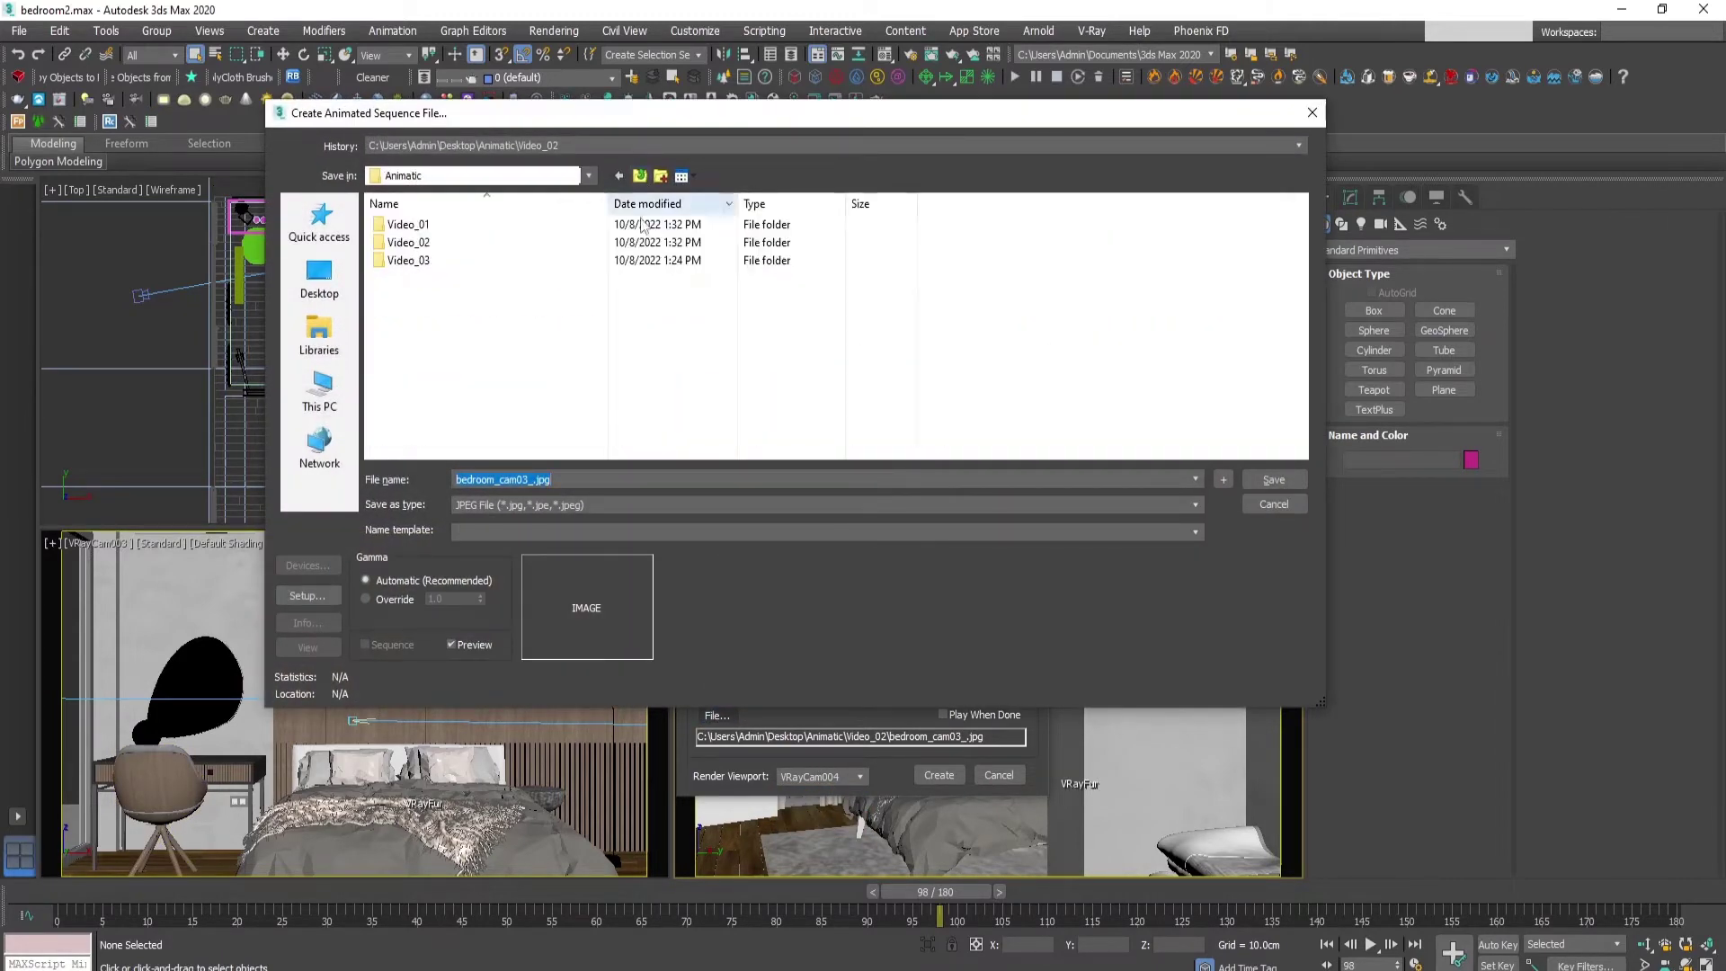
pyautogui.doubleClick(412, 259)
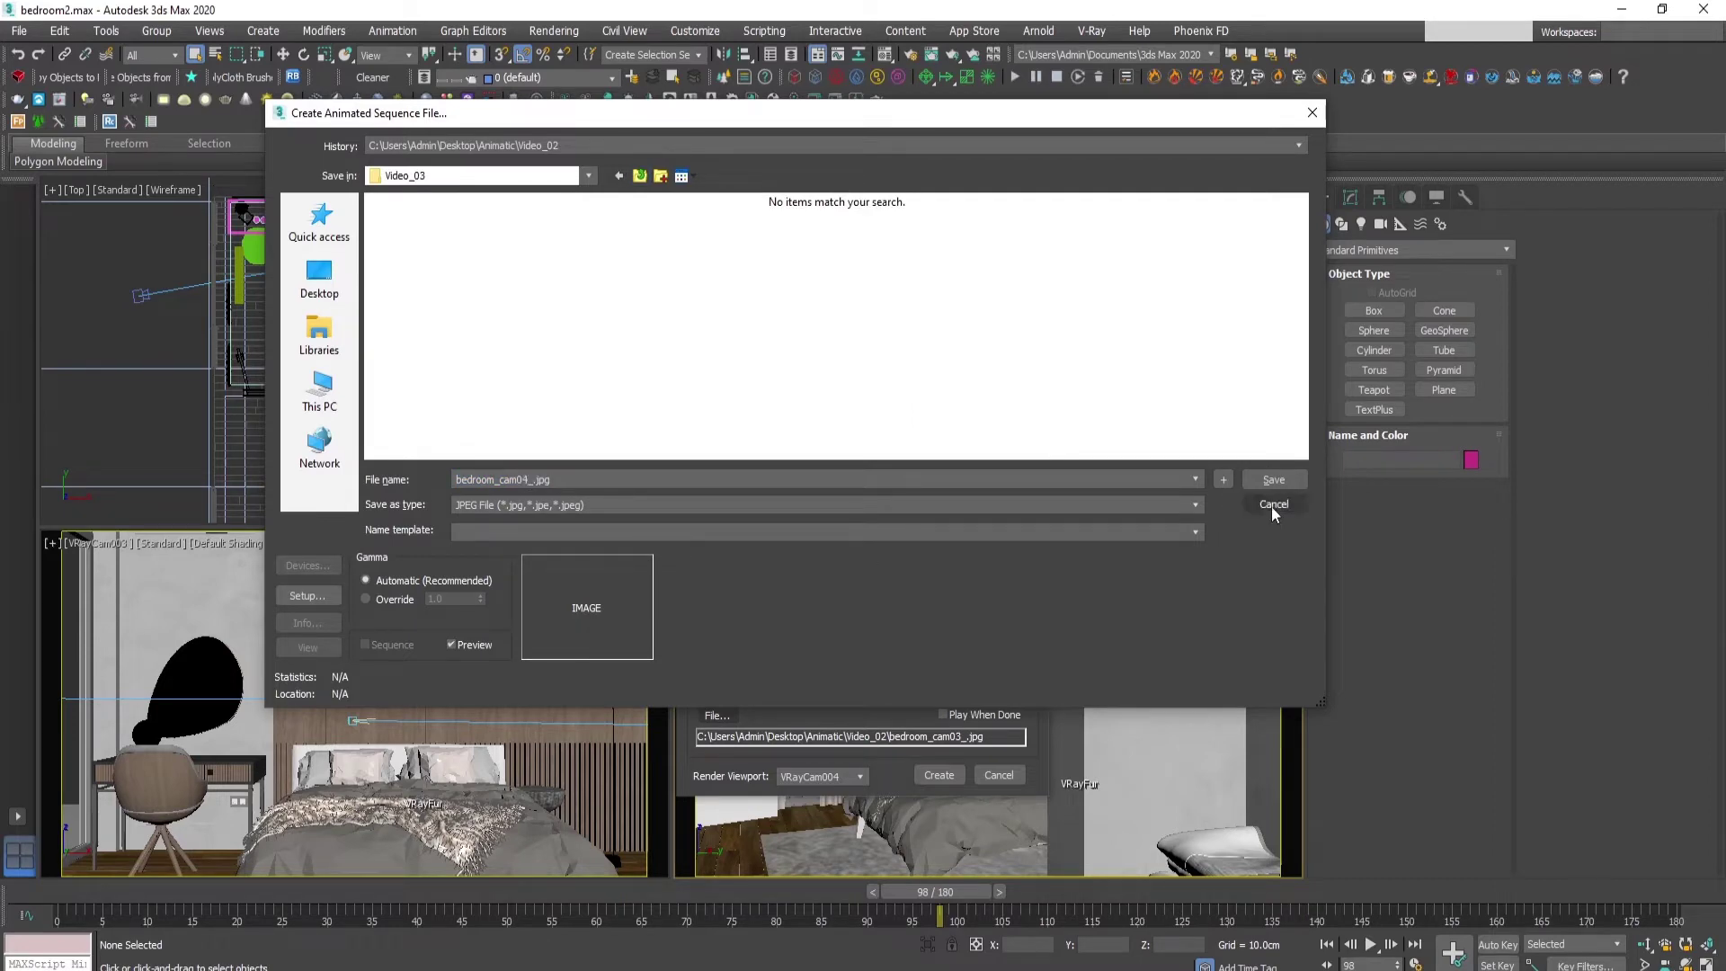
pyautogui.click(1273, 480)
pyautogui.click(938, 775)
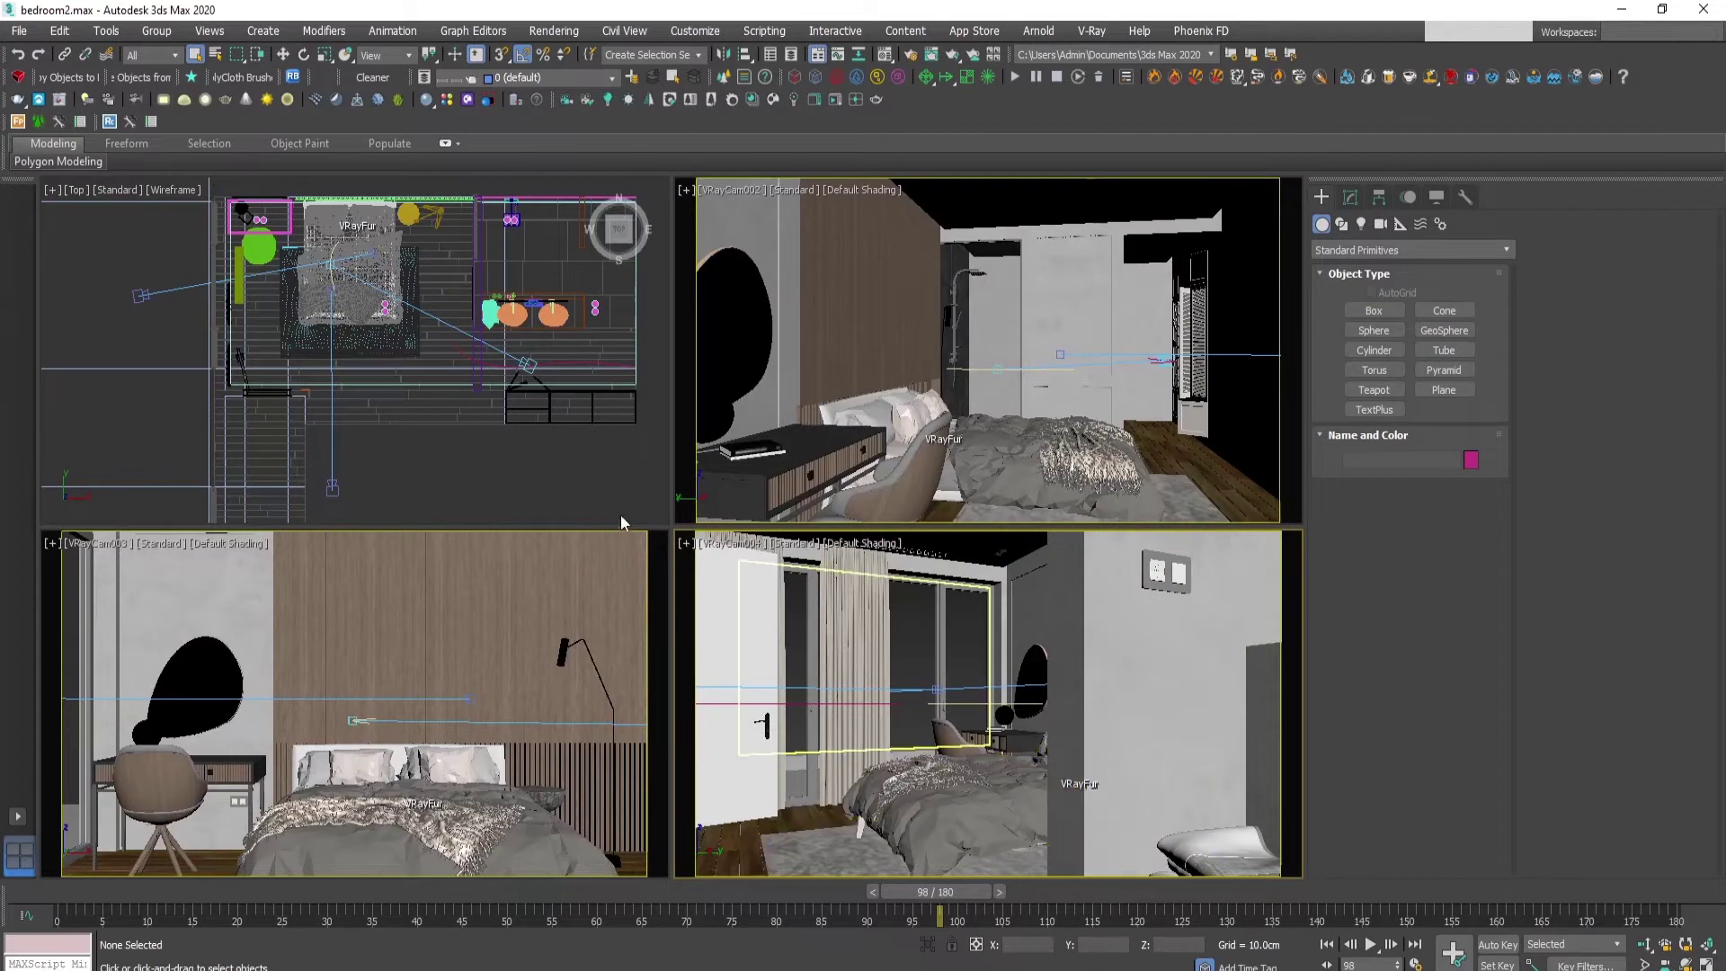
# - Import the bedroom_cam04 frames from Video_03 as a JPEG sequence
pyautogui.click(617, 489)
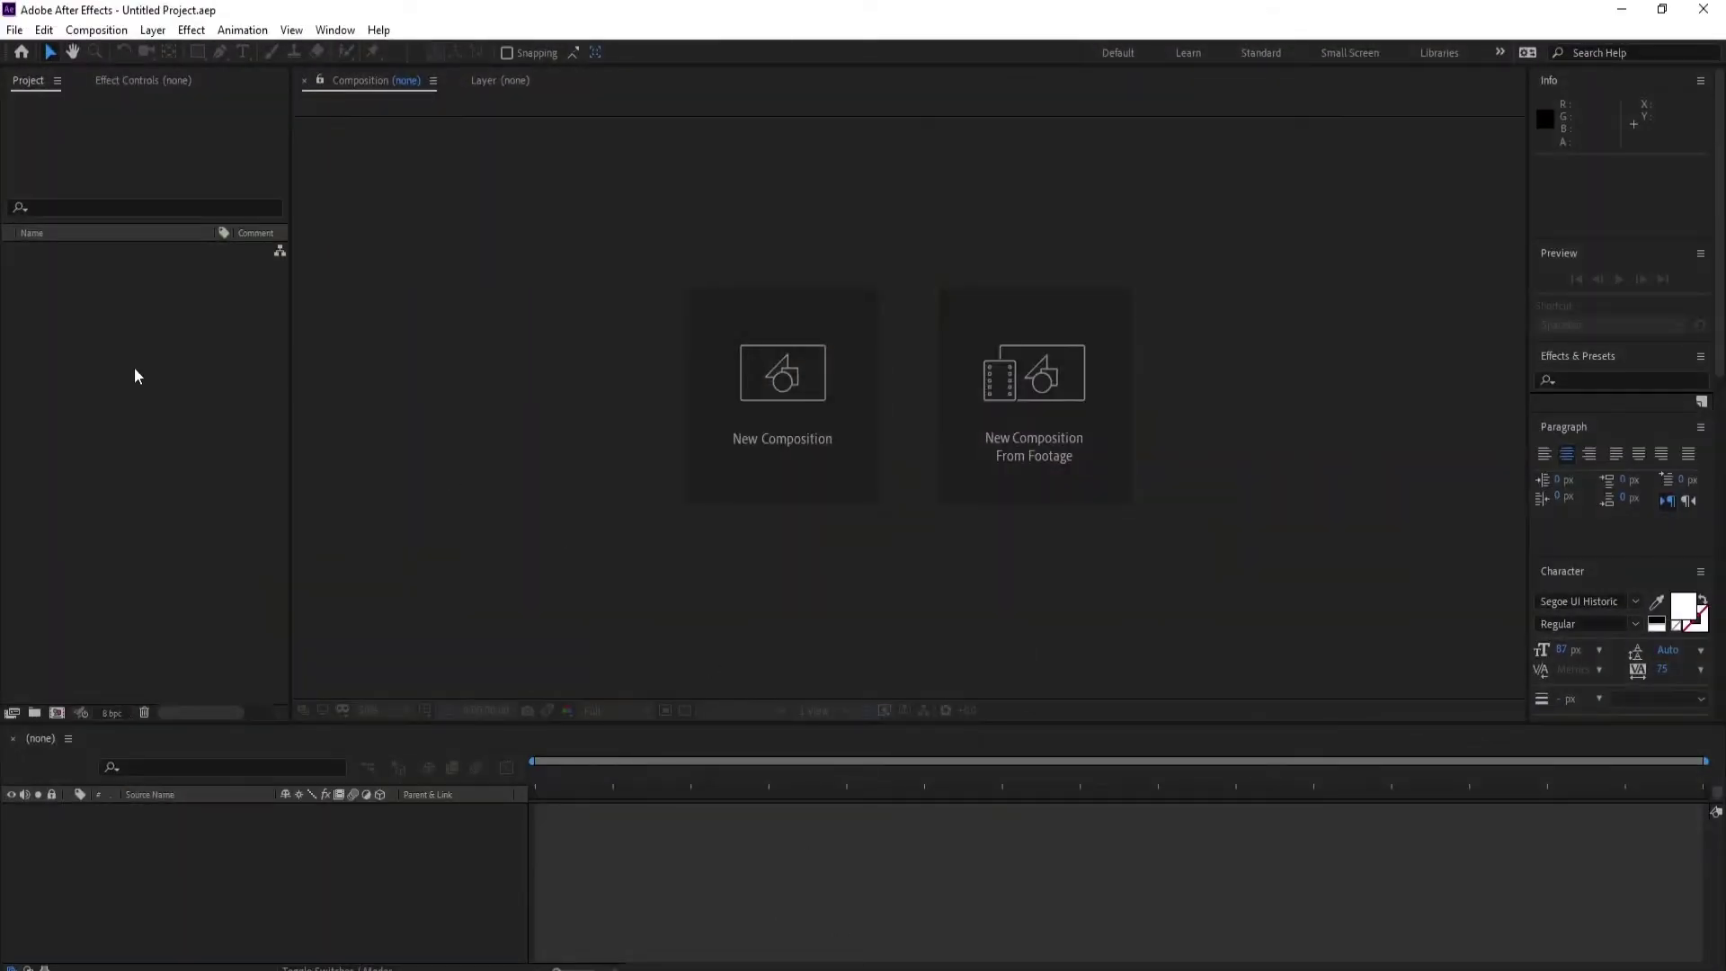
pyautogui.doubleClick(129, 321)
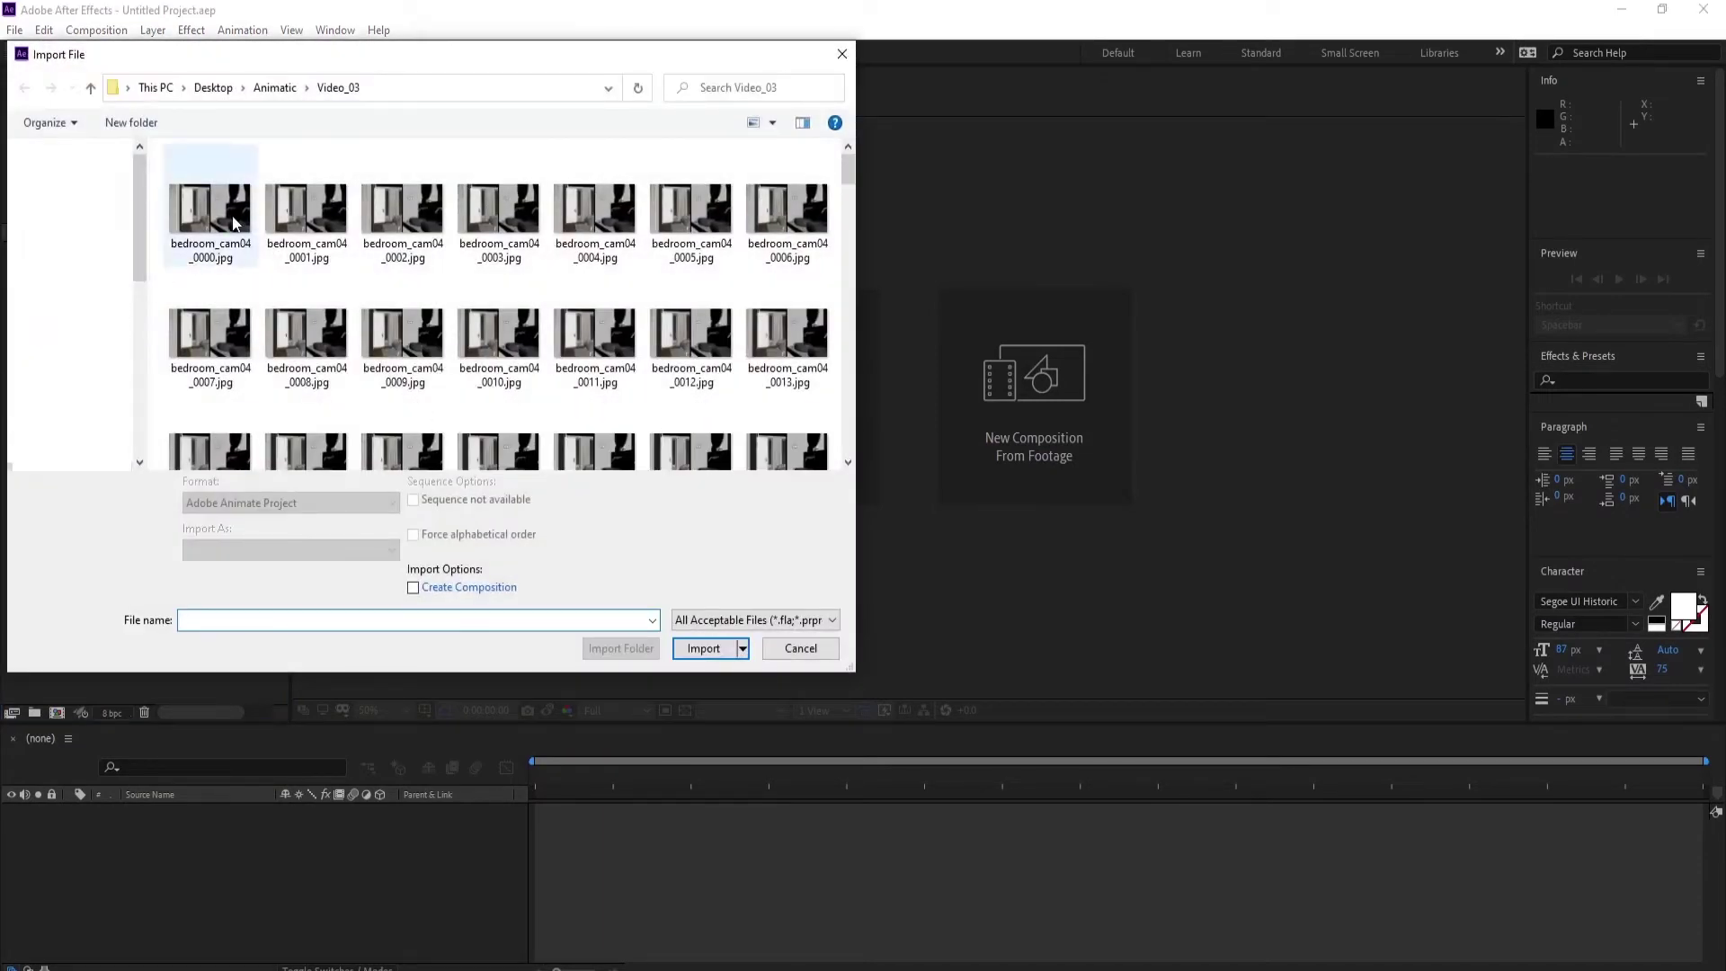
pyautogui.doubleClick(216, 207)
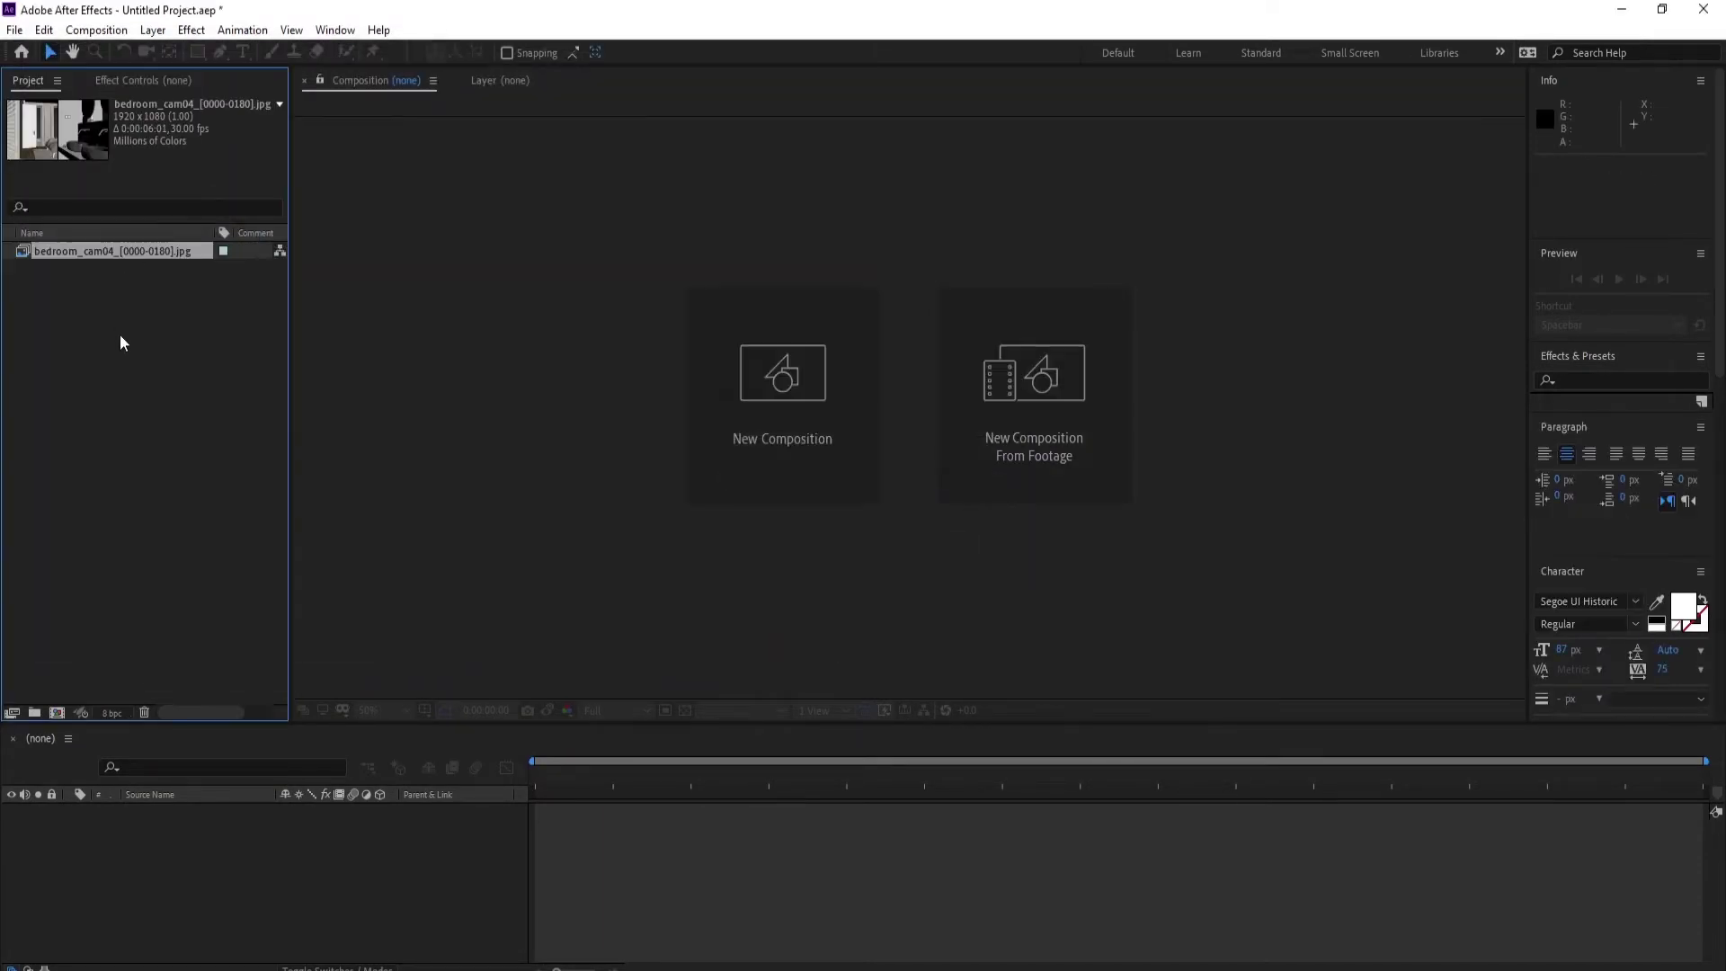
pyautogui.click(123, 342)
# - Import the bedroom_cam03 frames from Video_02 as a JPEG sequence
pyautogui.doubleClick(123, 342)
pyautogui.click(275, 87)
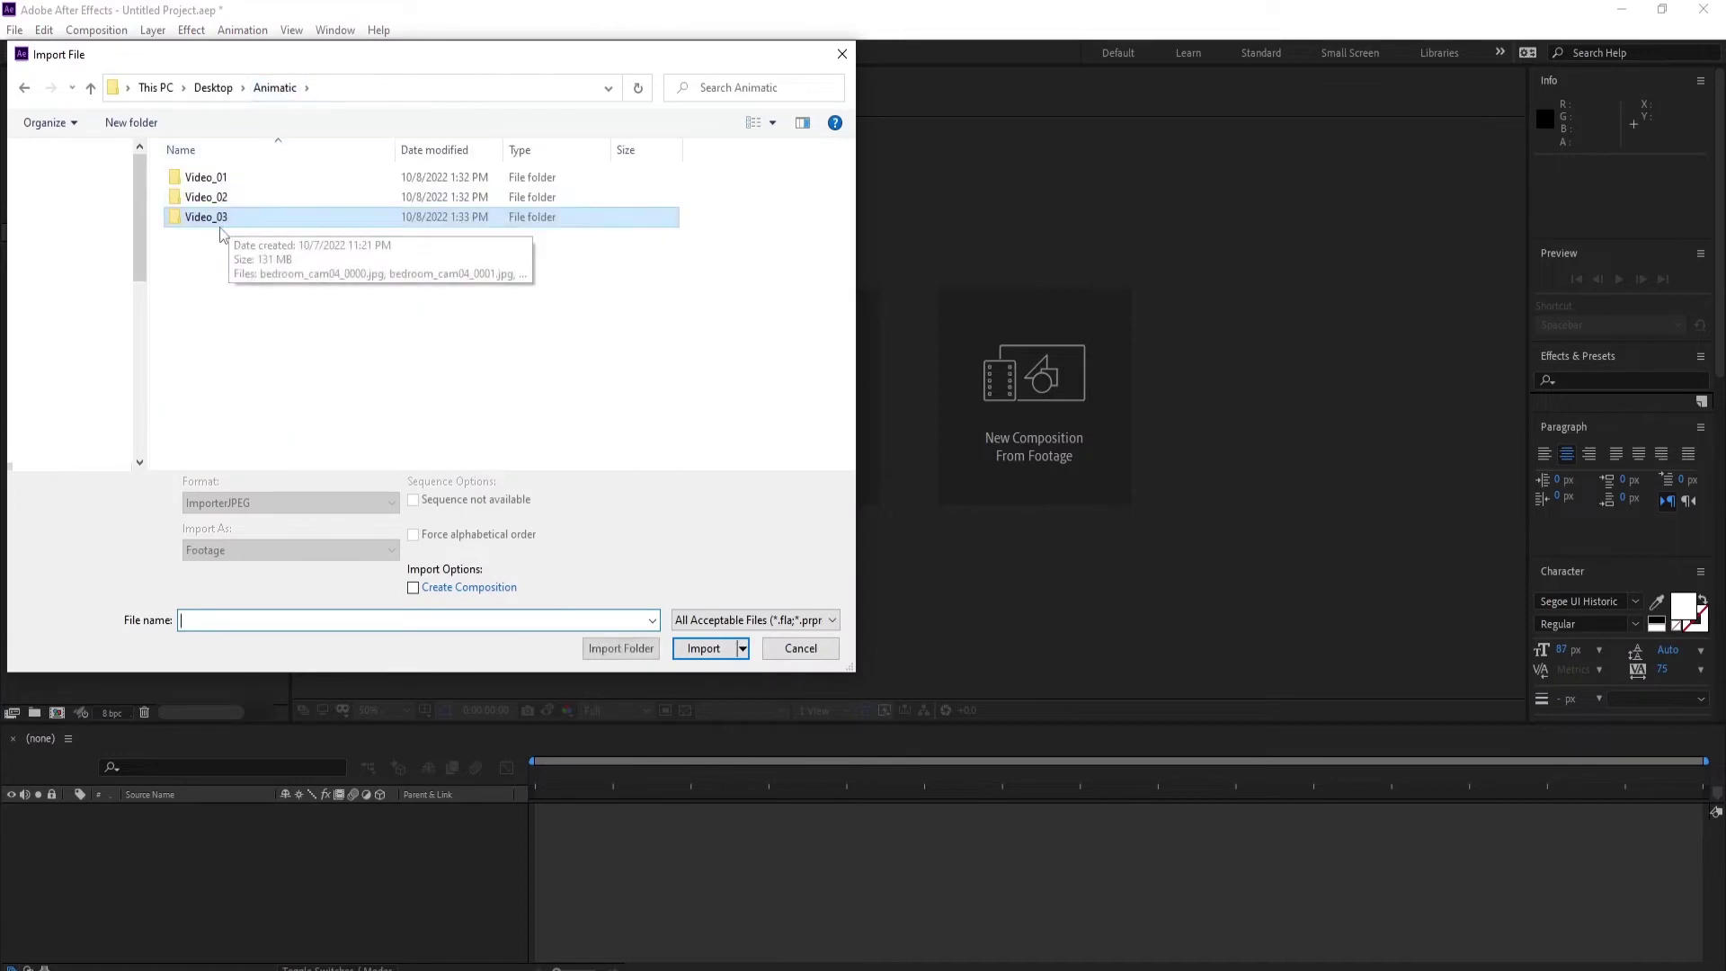
pyautogui.click(211, 203)
pyautogui.doubleClick(211, 206)
pyautogui.doubleClick(213, 217)
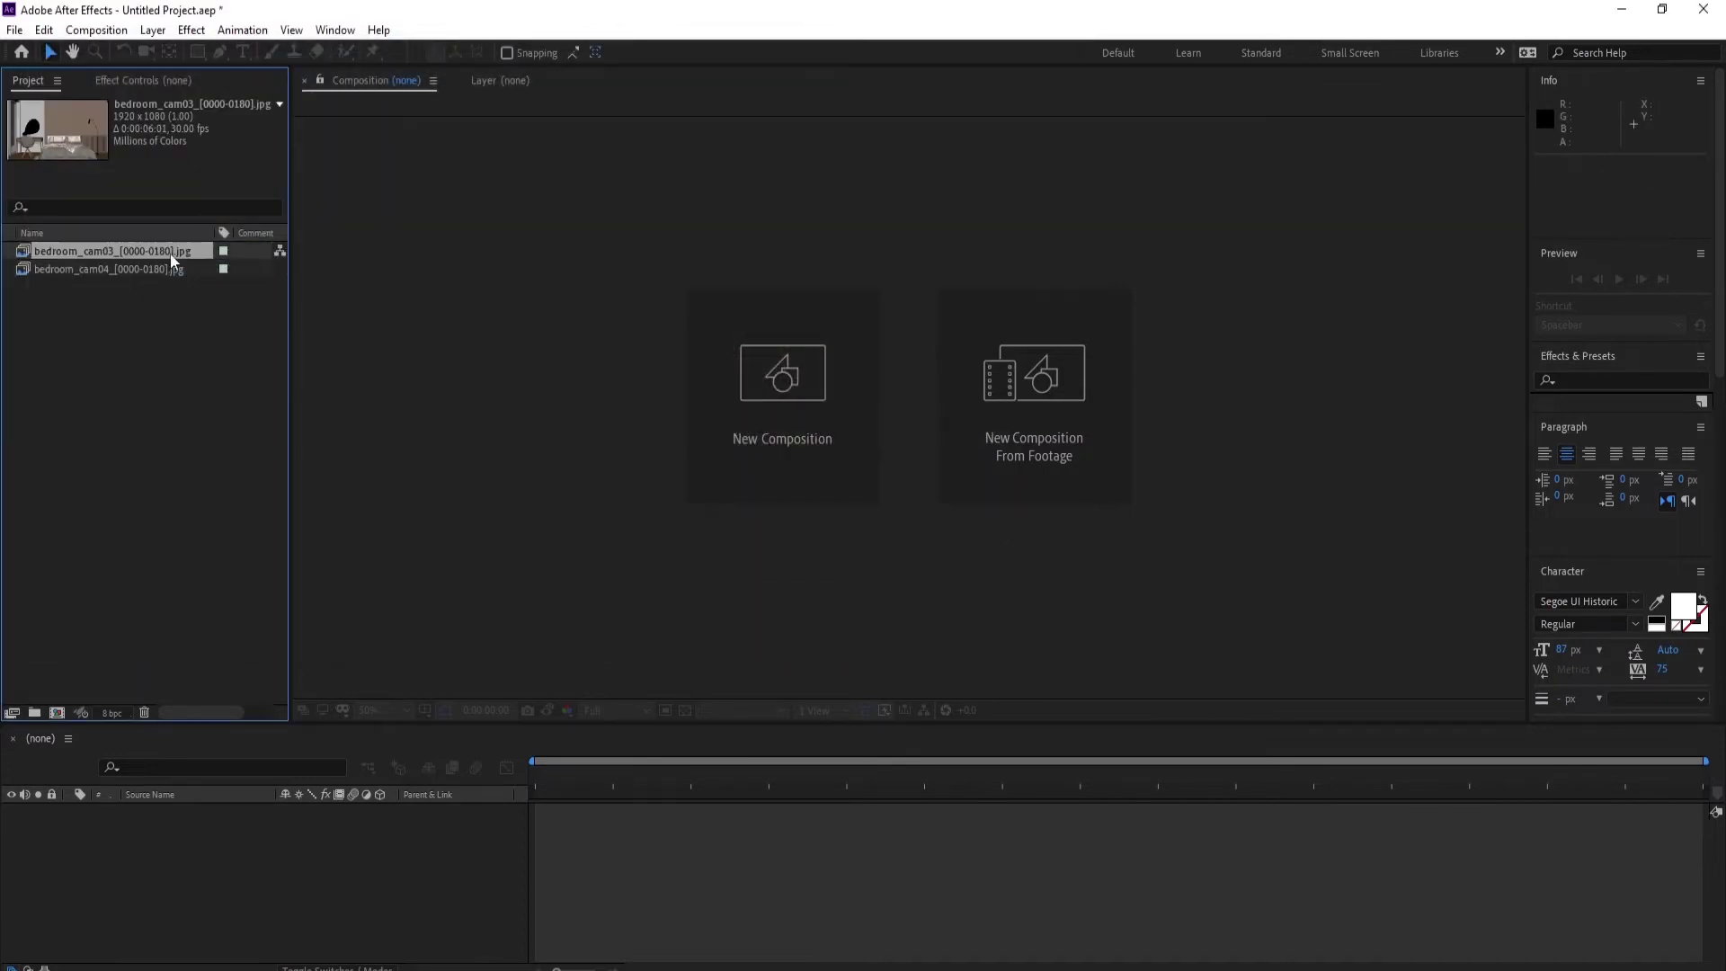
pyautogui.click(116, 345)
# - Import the bedroom_cam02 frames from Video_01 and build a composition from them
pyautogui.doubleClick(117, 345)
pyautogui.click(275, 87)
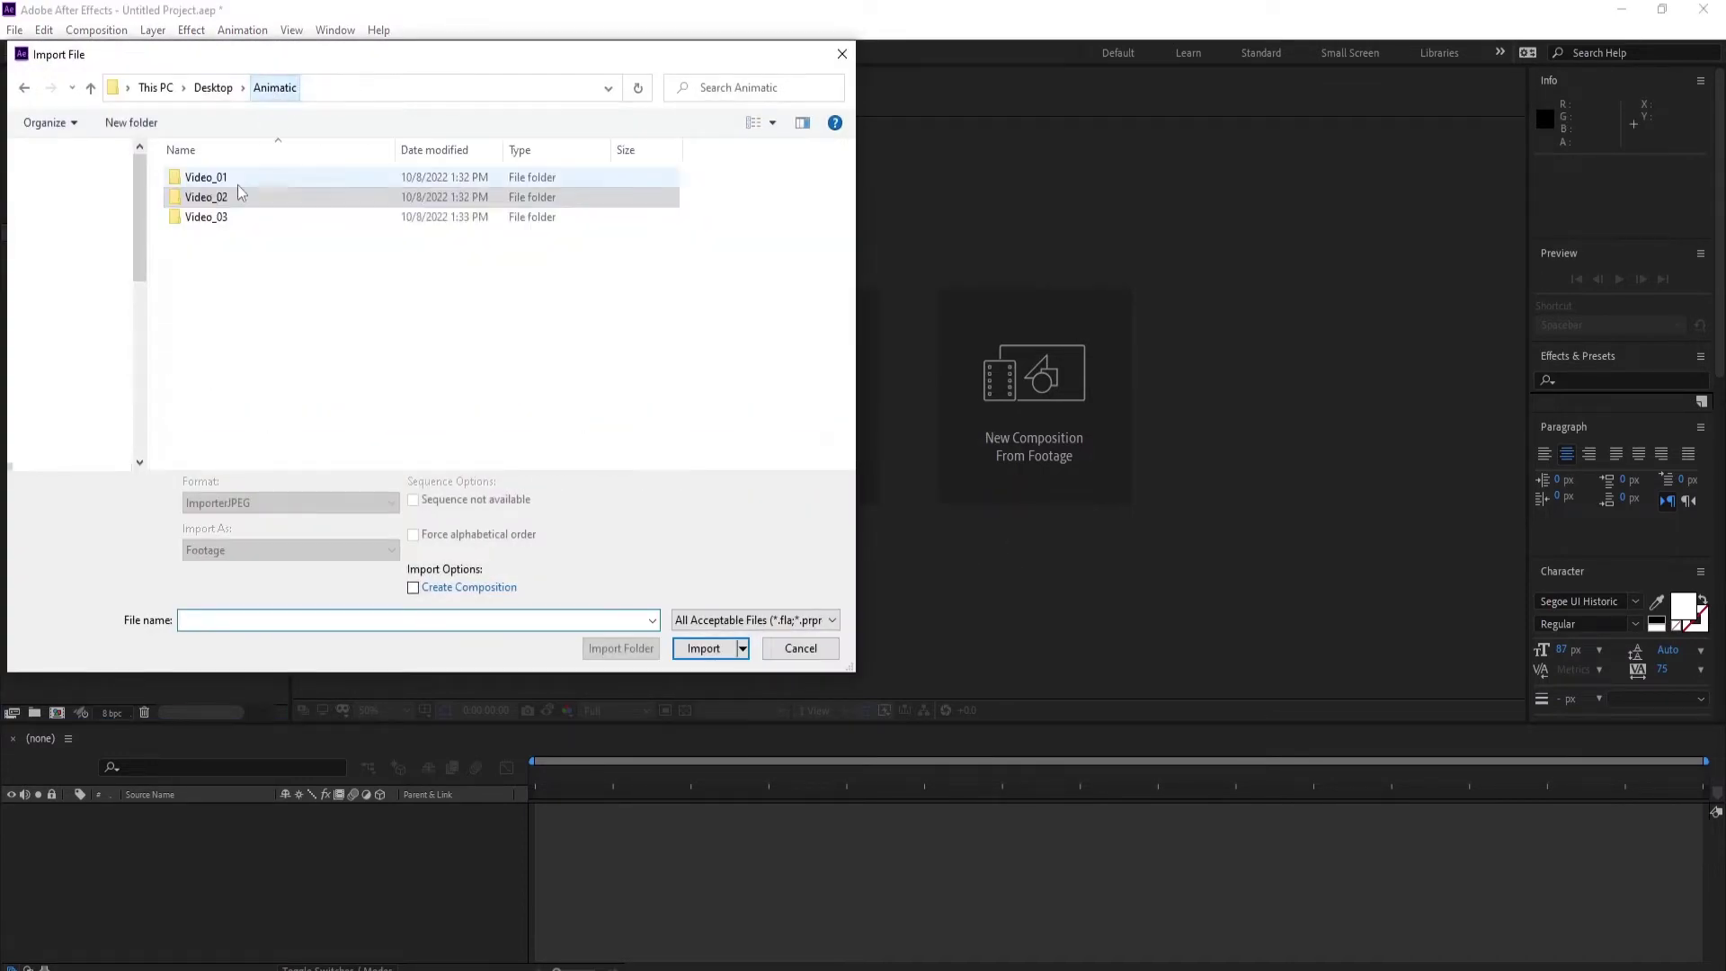
pyautogui.click(201, 177)
pyautogui.doubleClick(201, 179)
pyautogui.doubleClick(214, 211)
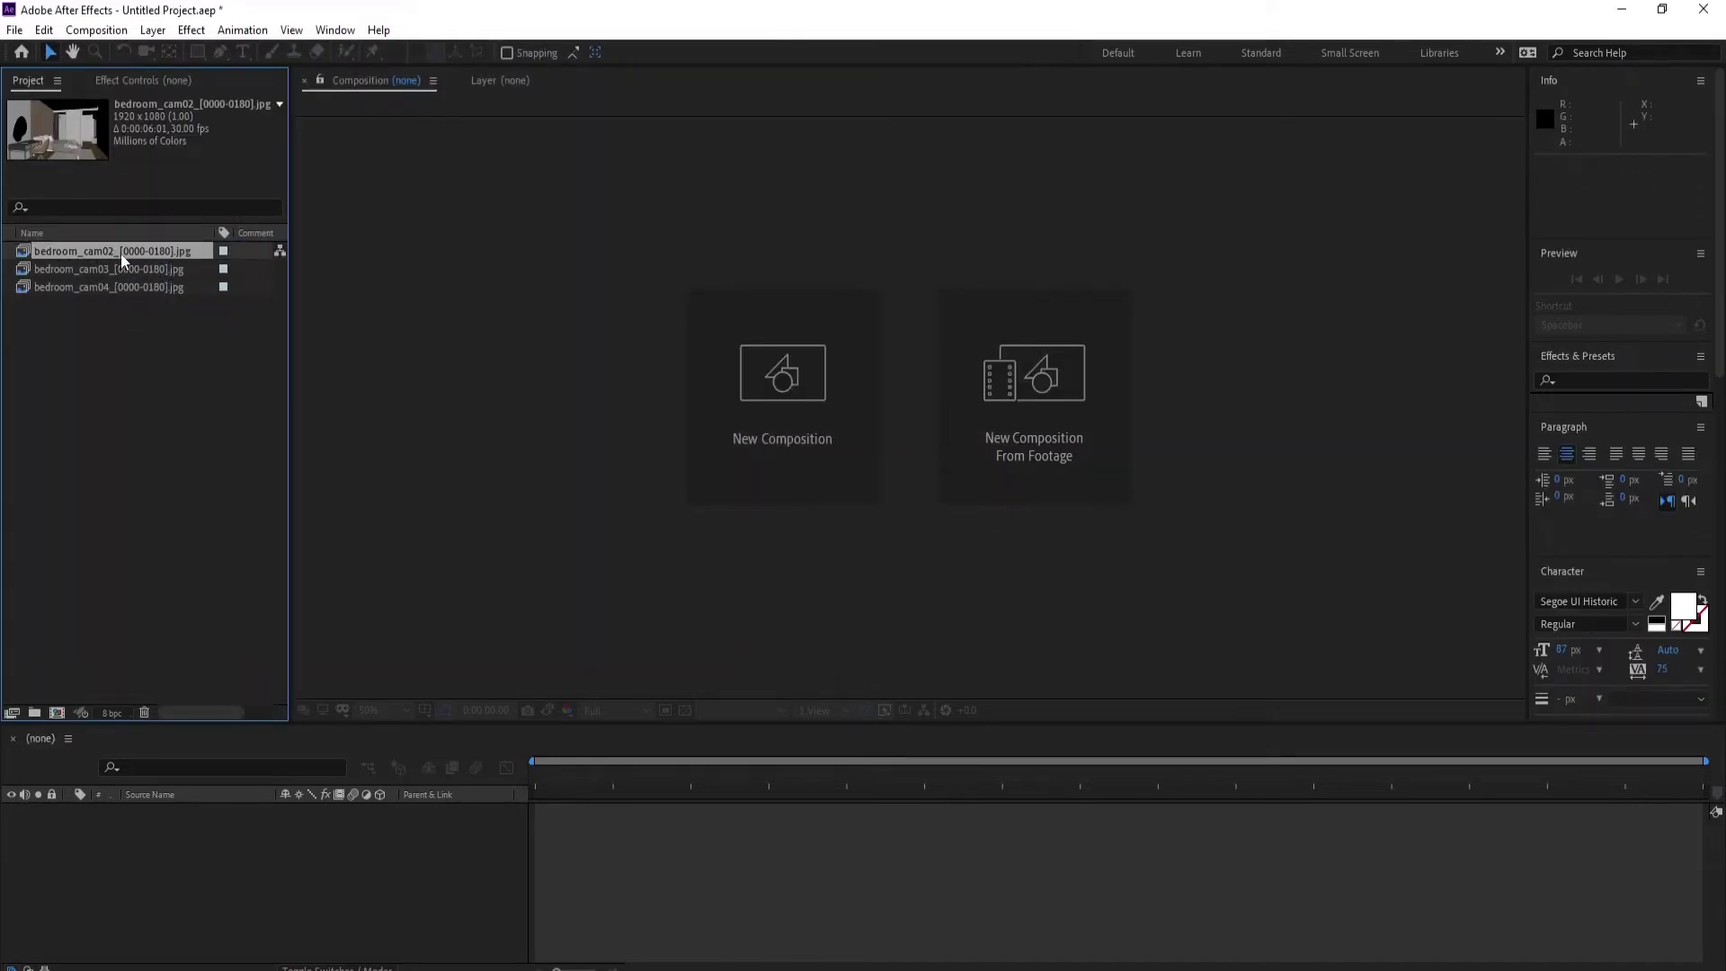
pyautogui.moveTo(123, 260); pyautogui.dragTo(57, 712)
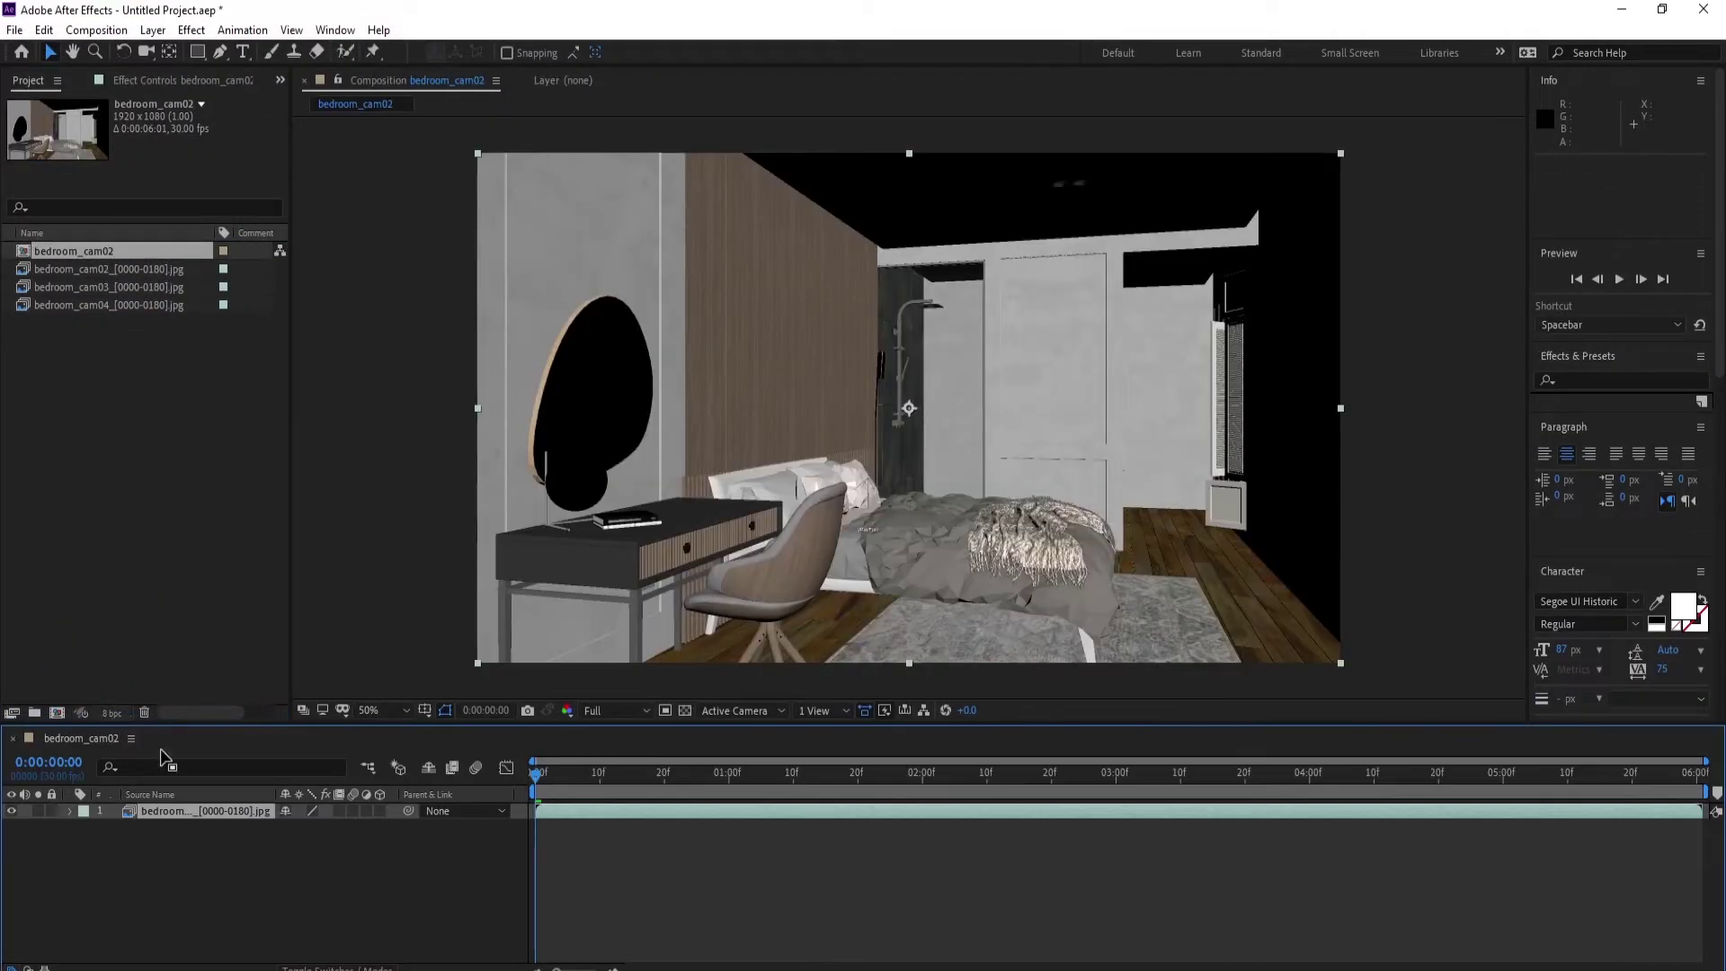
# - Set the bedroom_cam02 composition duration to 0:00:18:01 and zoom the timeline out to fit
pyautogui.click(292, 862)
pyautogui.click(96, 30)
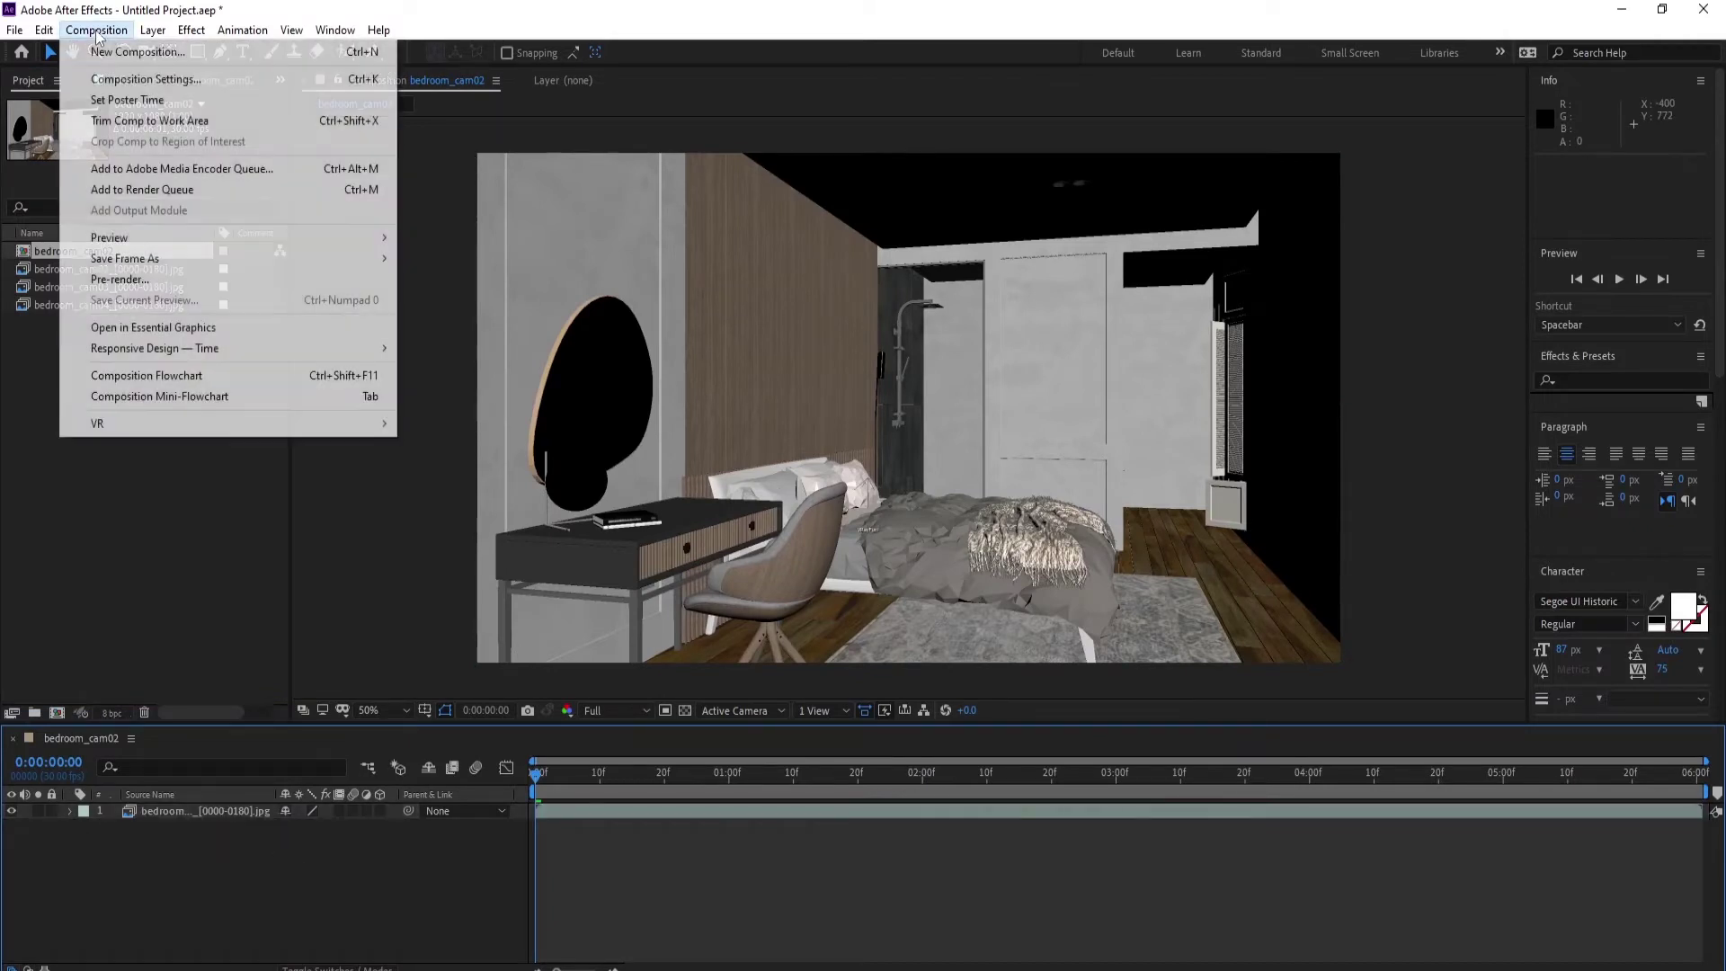
pyautogui.click(126, 75)
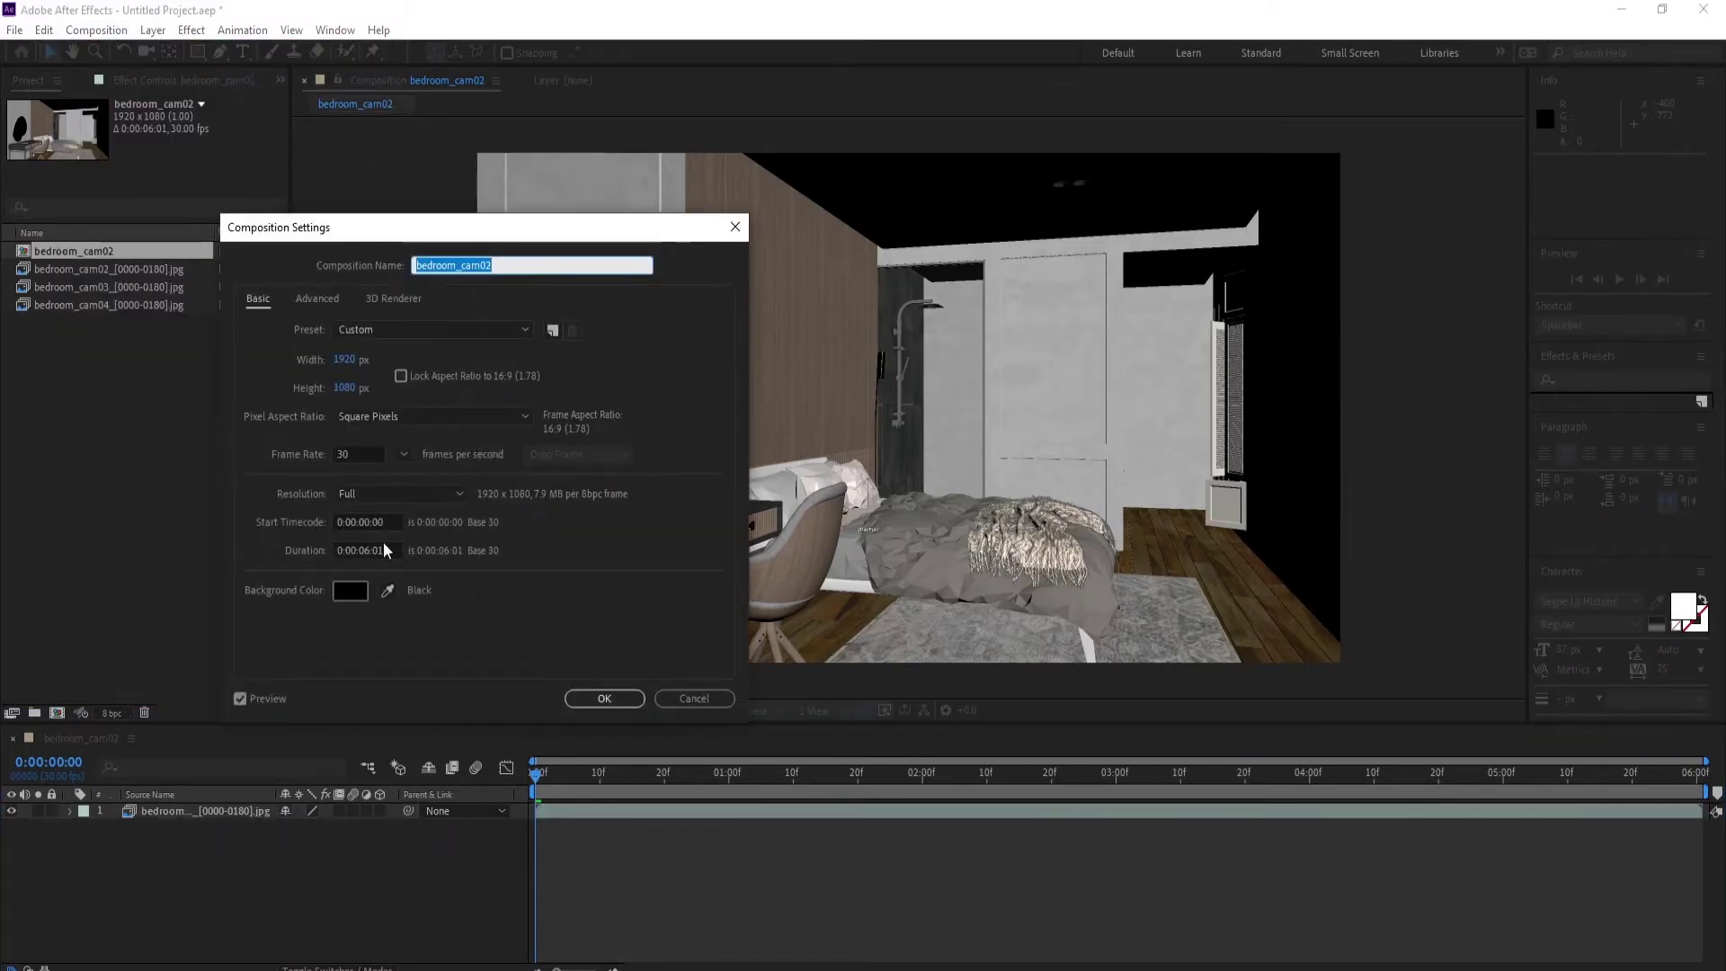
pyautogui.click(366, 550)
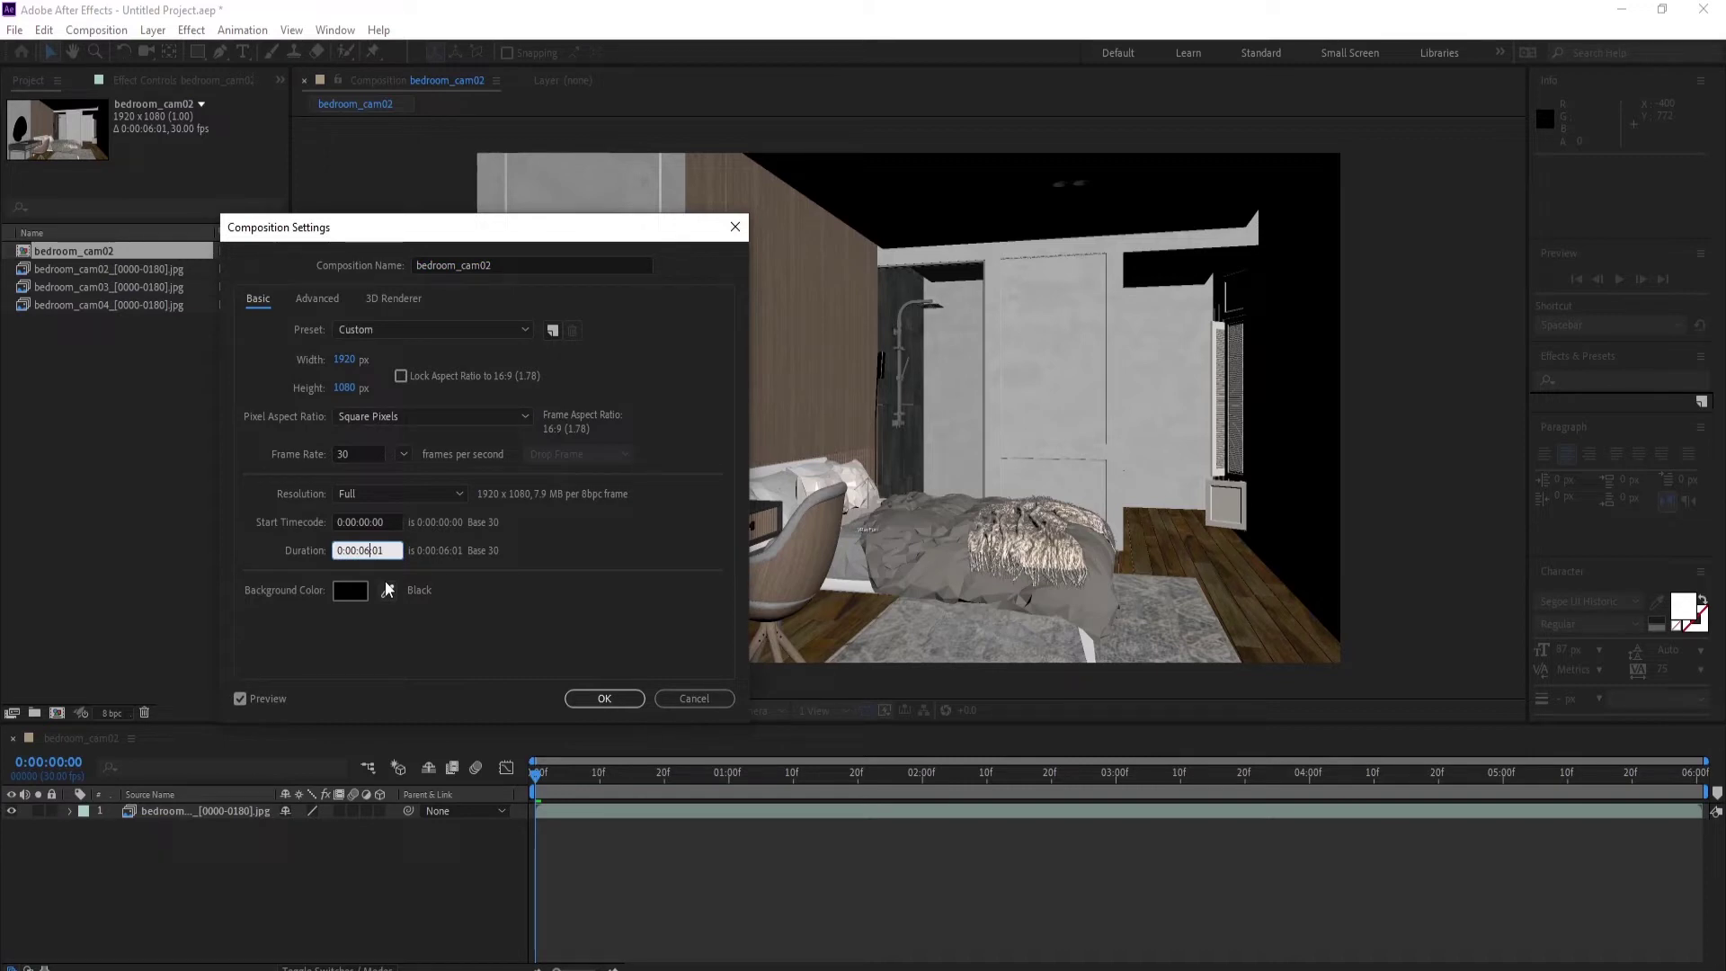
pyautogui.write('18')
pyautogui.click(621, 703)
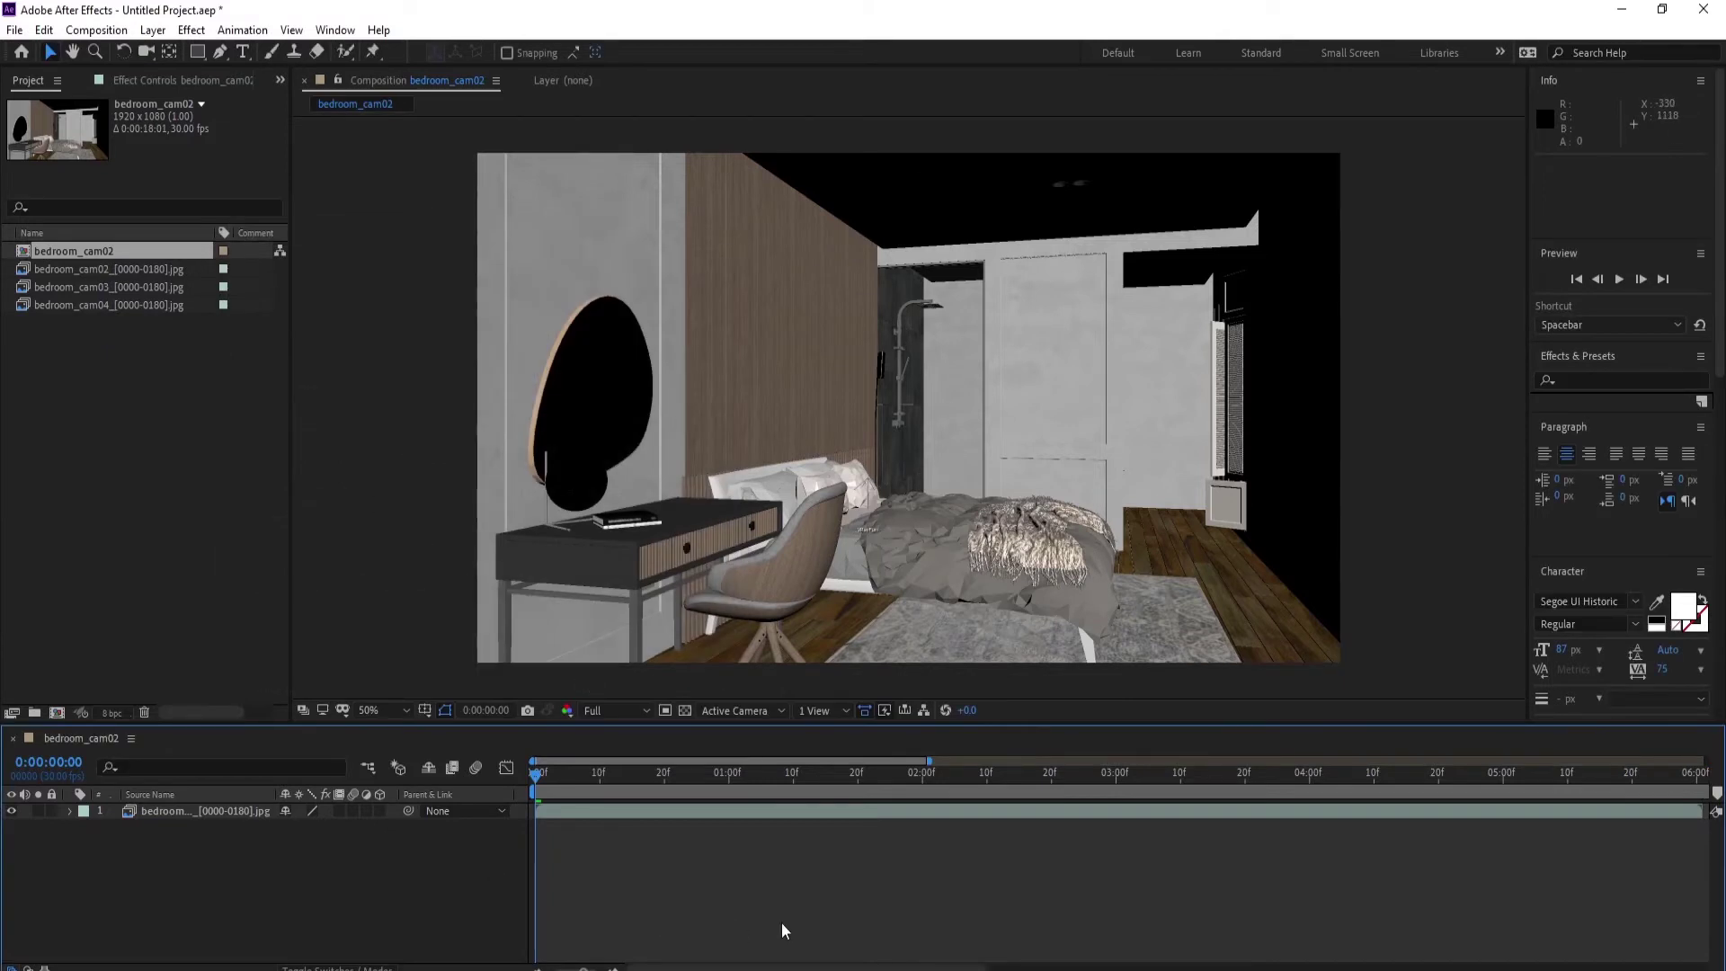
pyautogui.keyDown('alt'); pyautogui.scroll(-3, 769, 881); pyautogui.keyUp('alt')
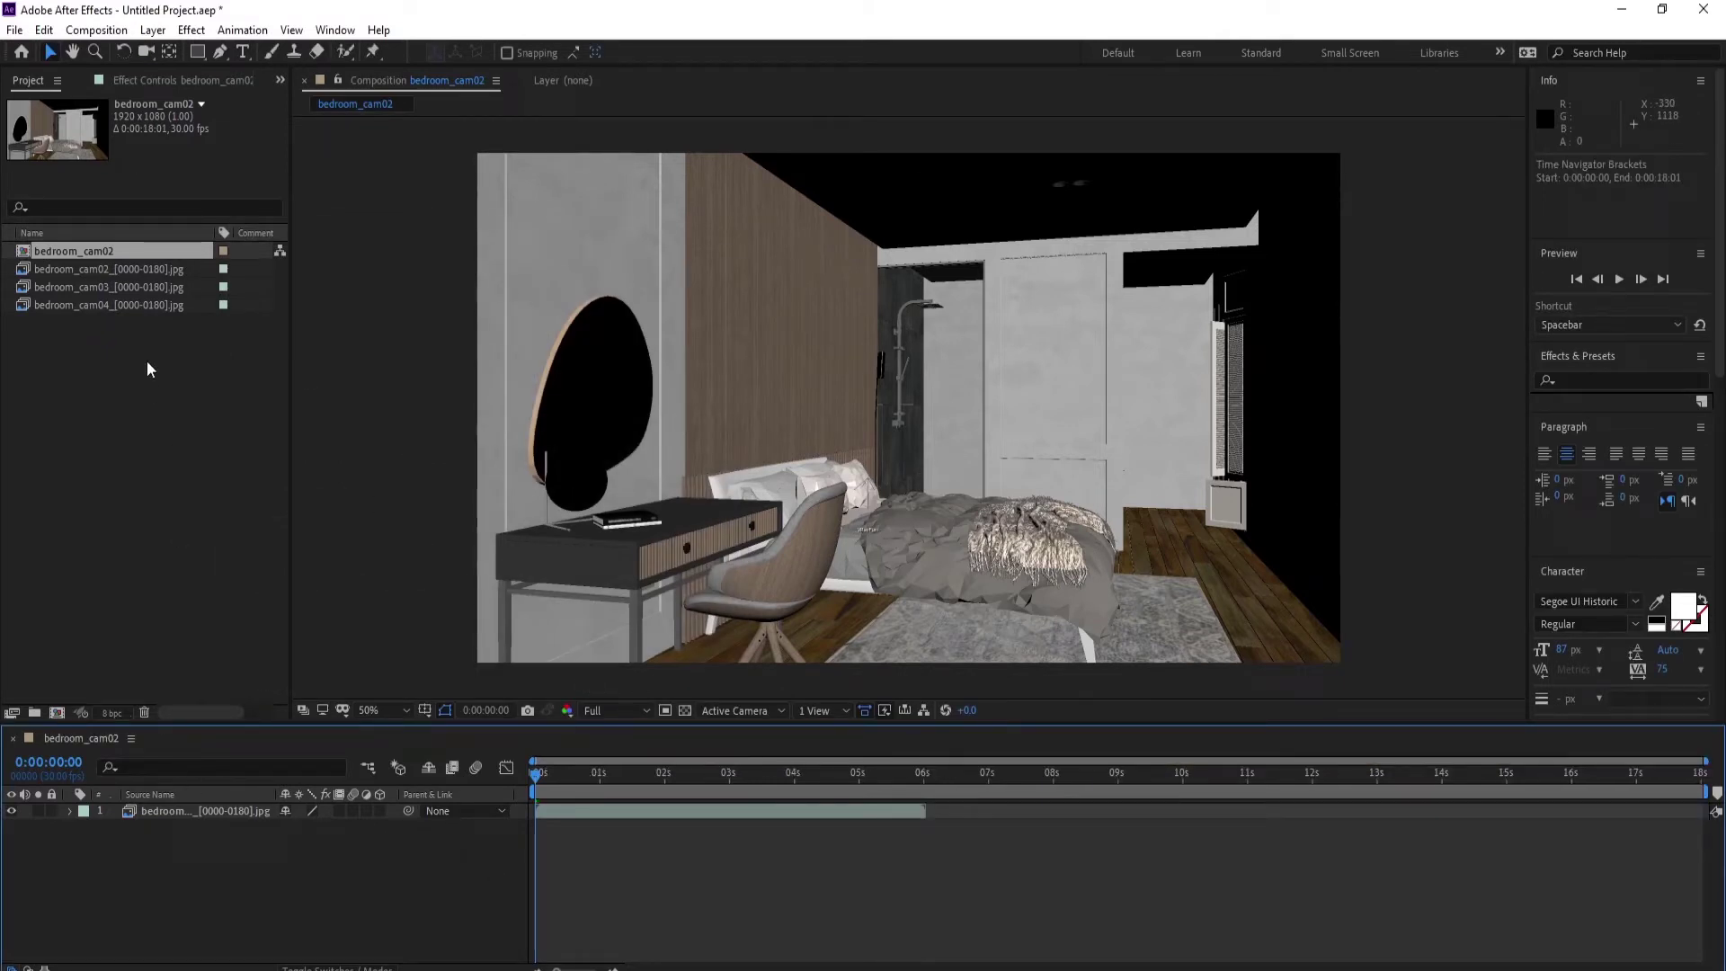
# - Add bedroom_cam03 and bedroom_cam04, place them at 6–12 s and 12–18 s, and preview the result
pyautogui.moveTo(113, 287); pyautogui.dragTo(181, 843)
pyautogui.moveTo(108, 305); pyautogui.dragTo(216, 852)
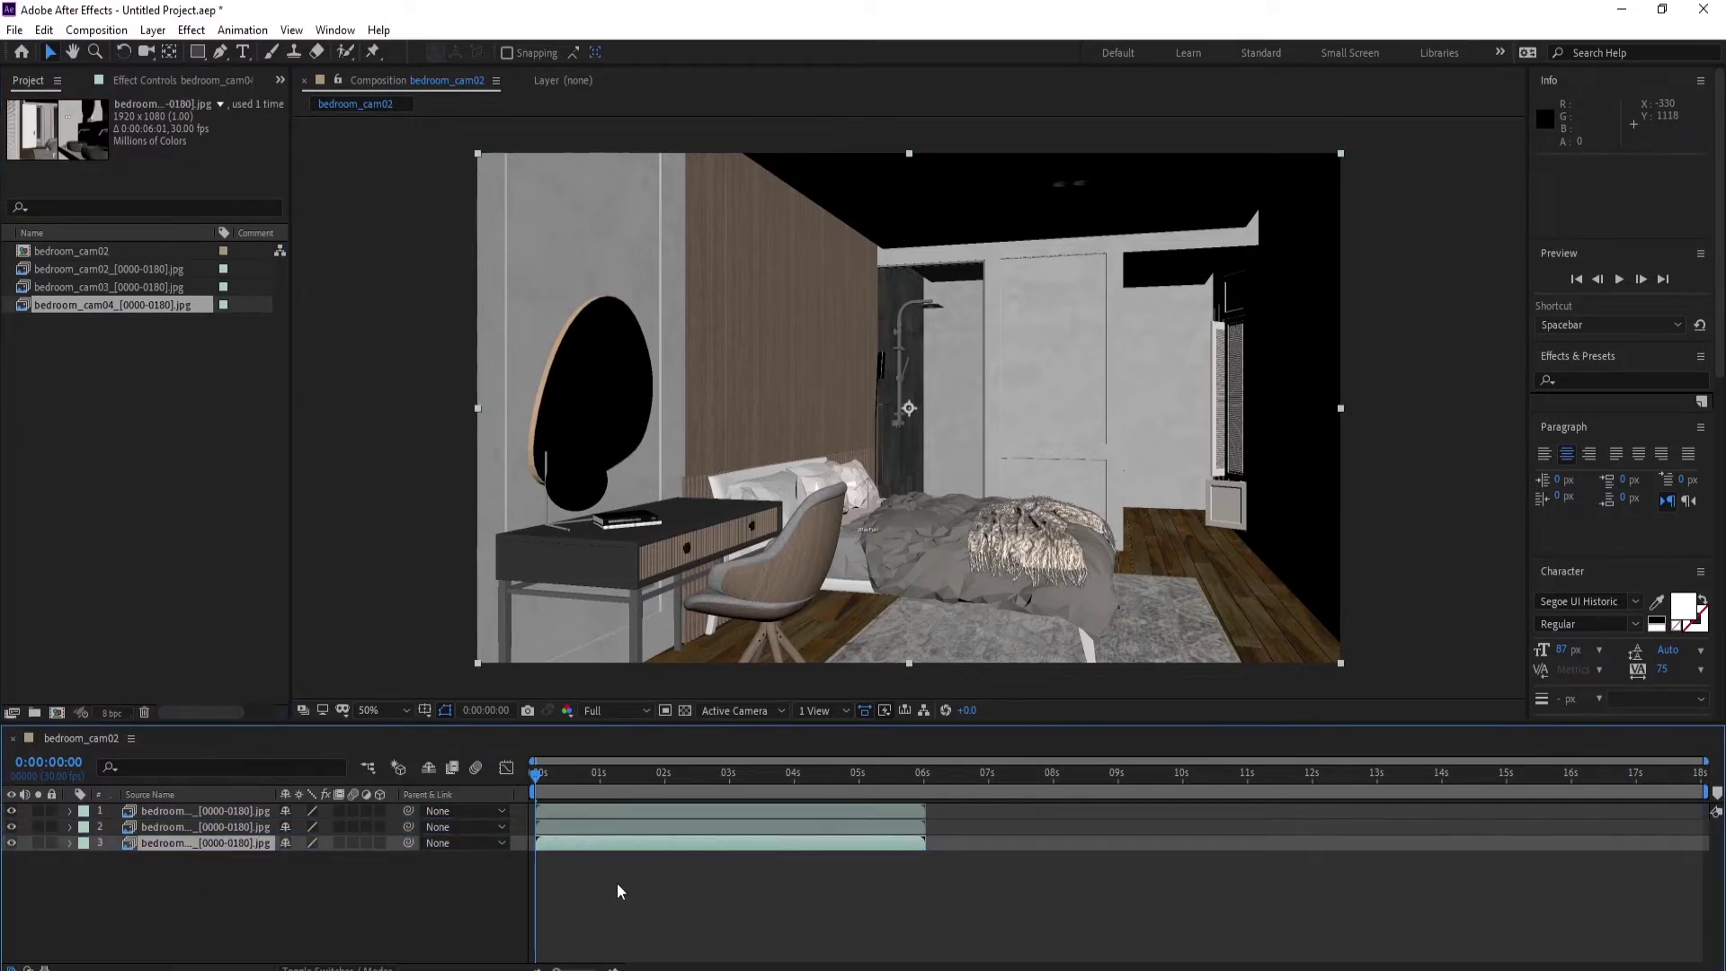
pyautogui.moveTo(572, 825); pyautogui.dragTo(967, 835)
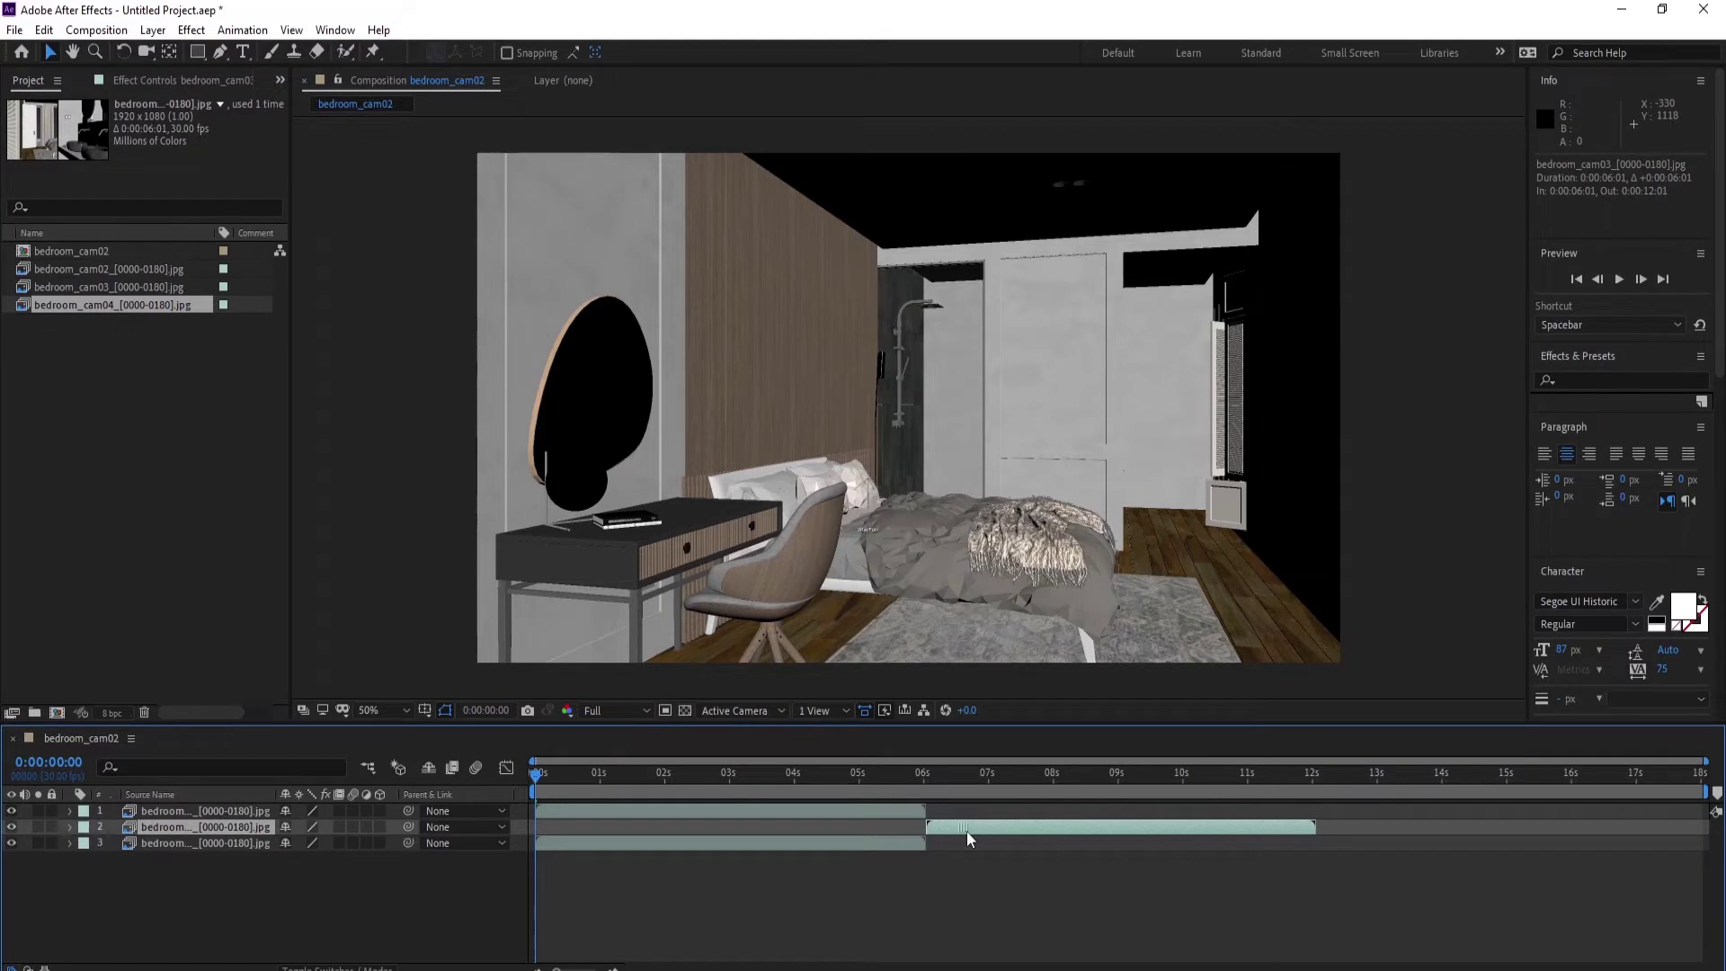
pyautogui.moveTo(789, 843); pyautogui.dragTo(1659, 855)
pyautogui.click(1191, 843)
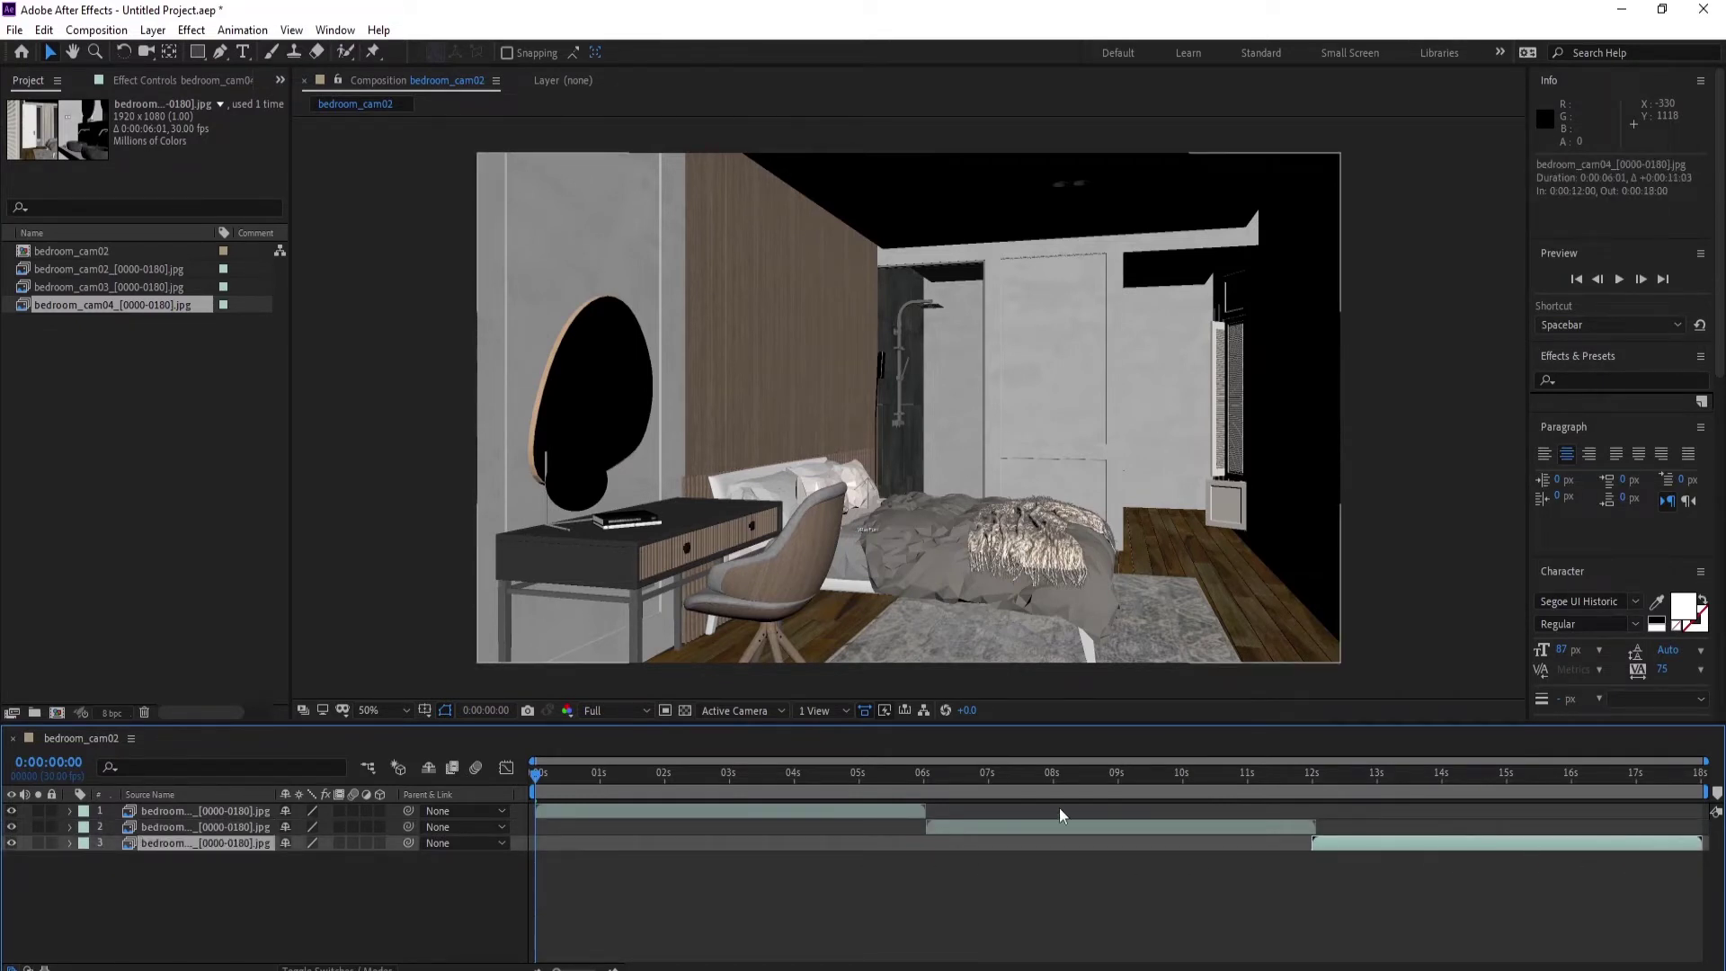
pyautogui.press('space')
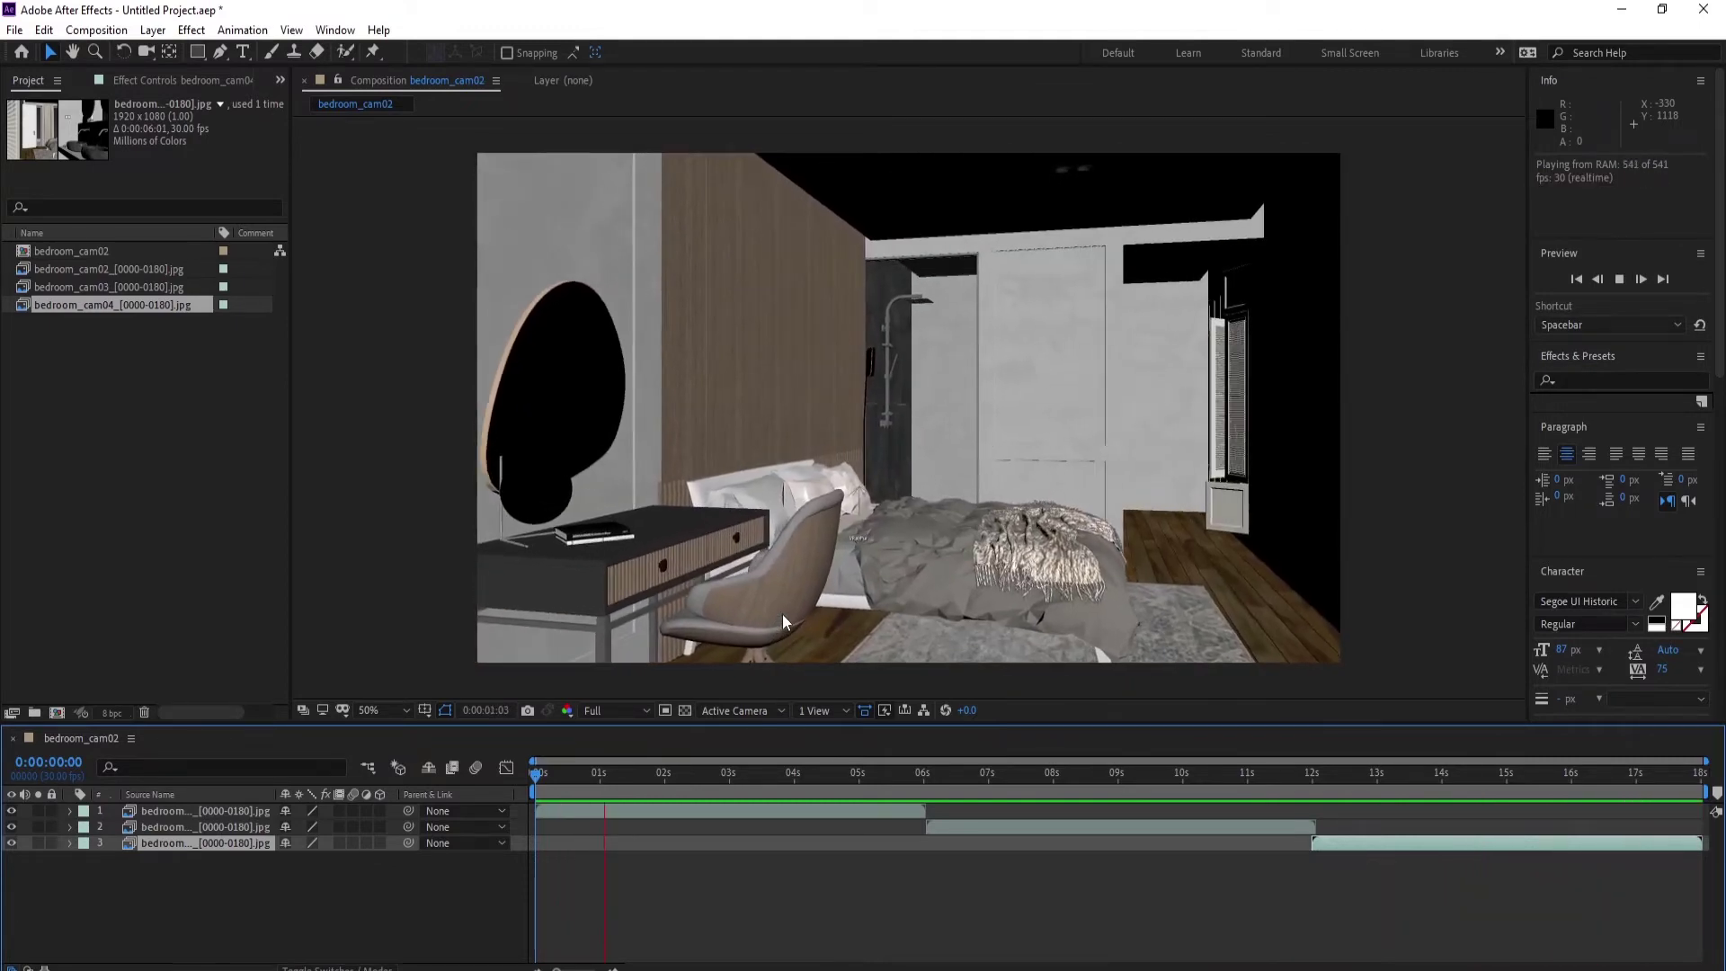
pyautogui.press('space')
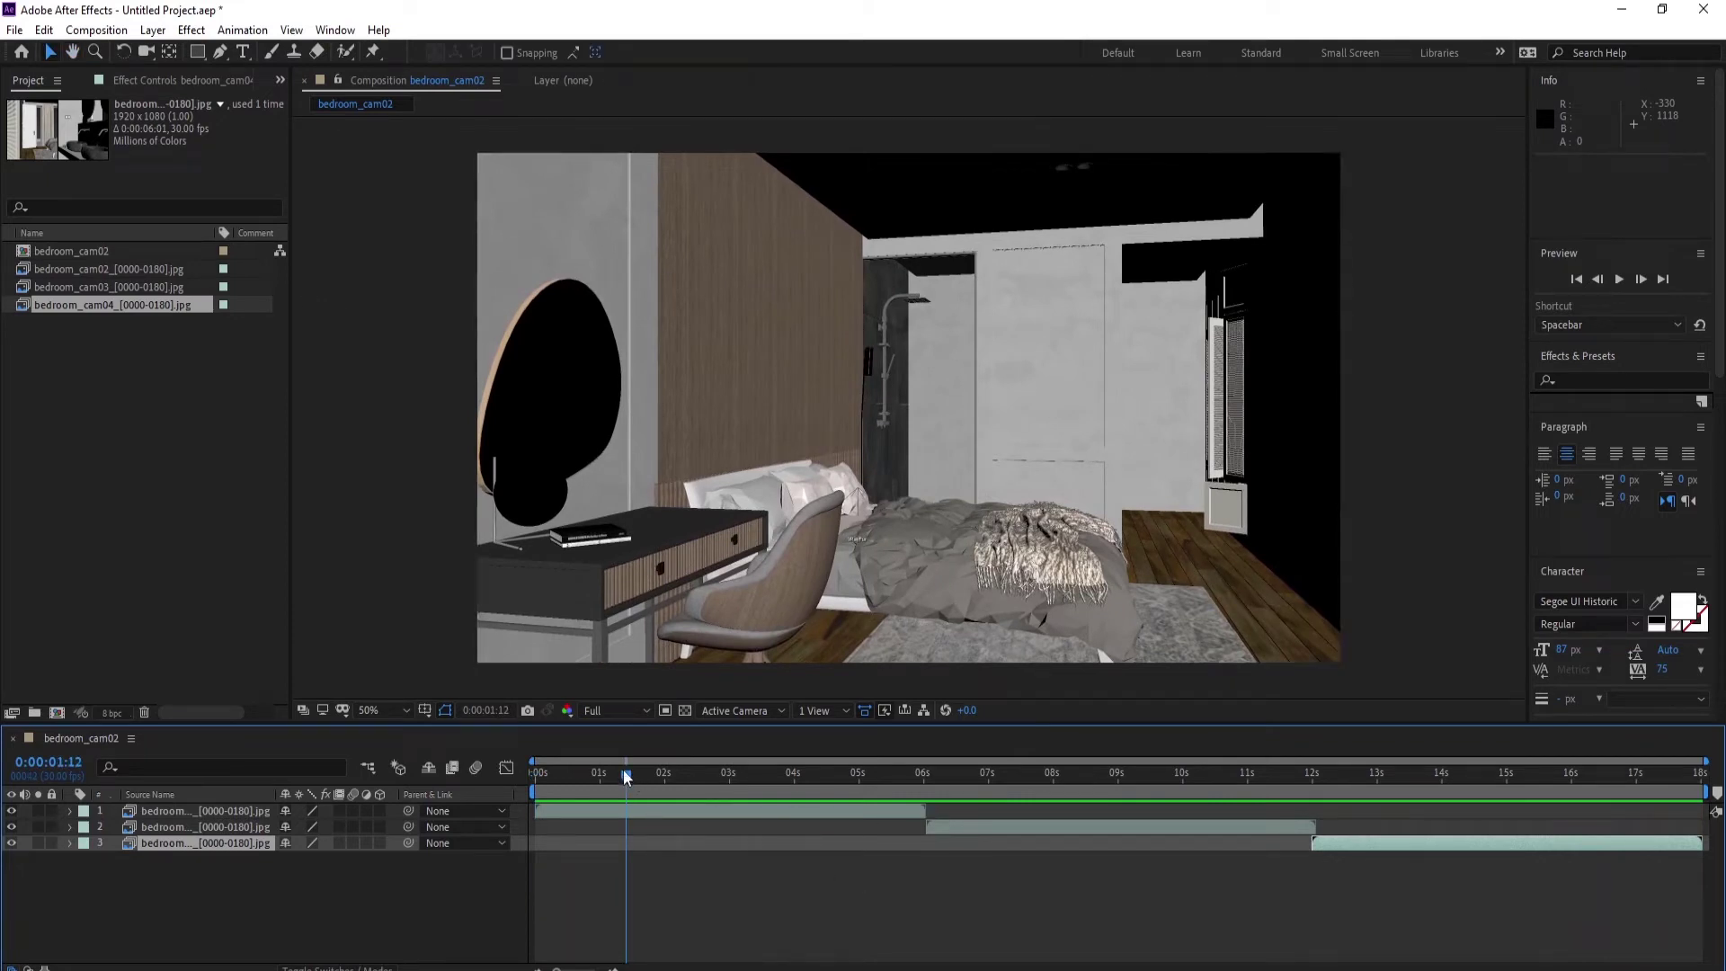
# - Slide layer 1 to 6–12 s so the cam03 clip plays first at 0–6 s
pyautogui.moveTo(633, 781); pyautogui.dragTo(848, 778)
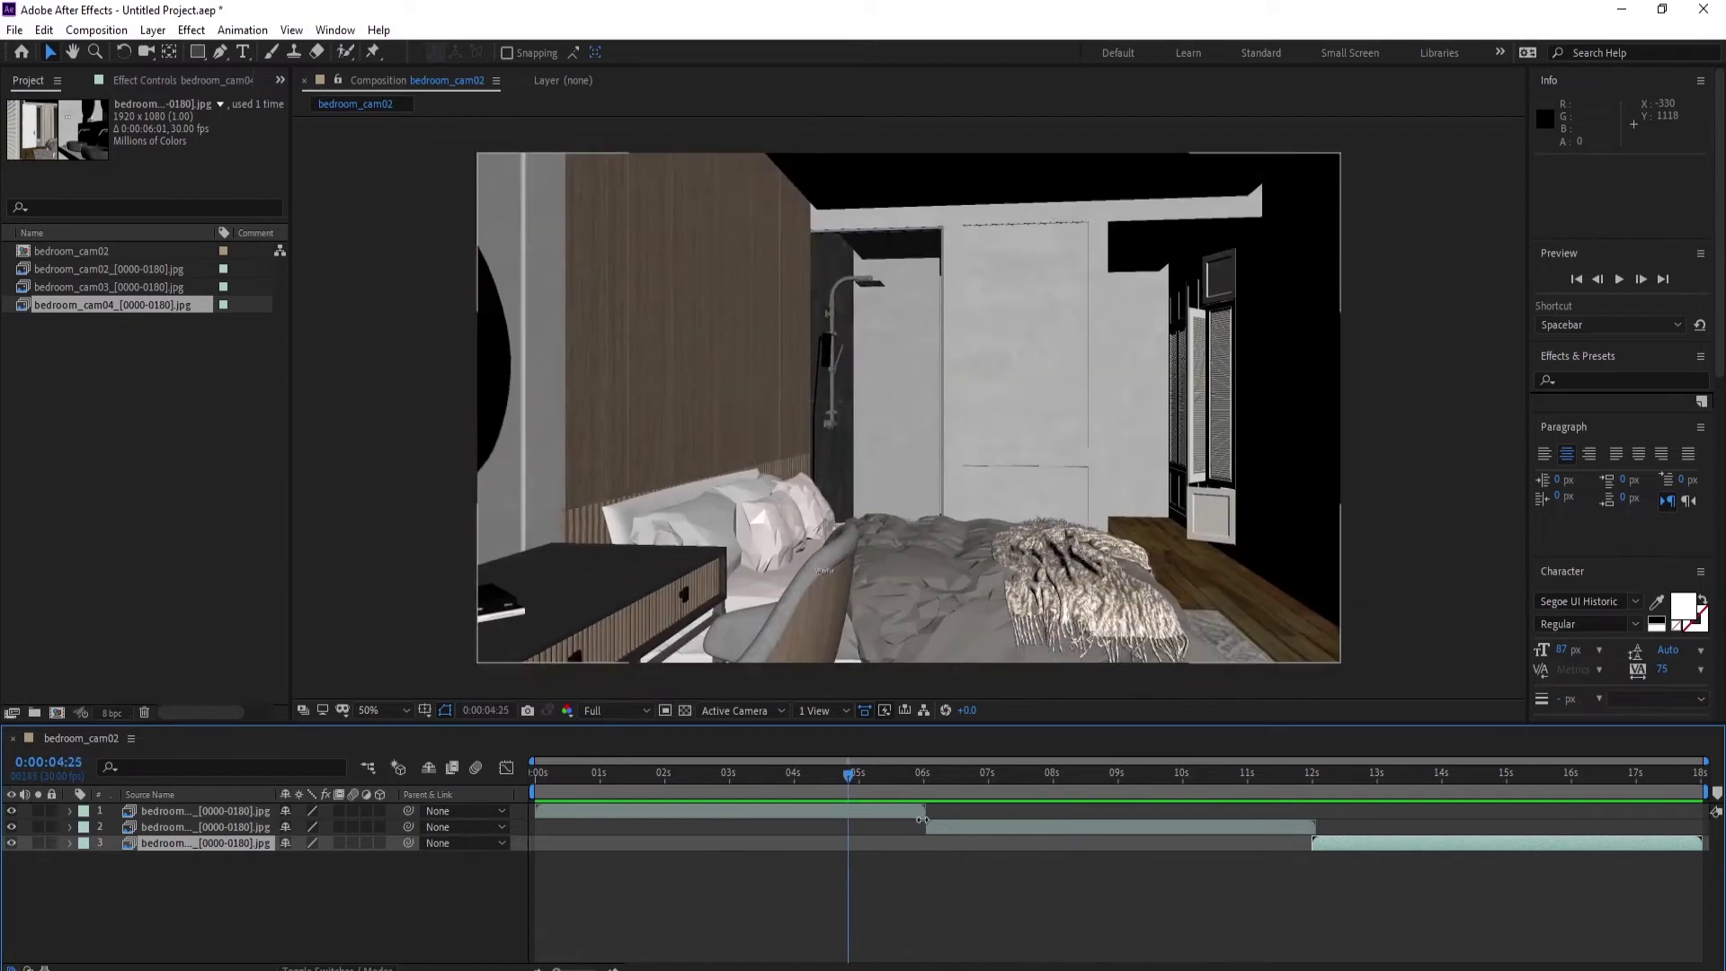
pyautogui.click(1041, 829)
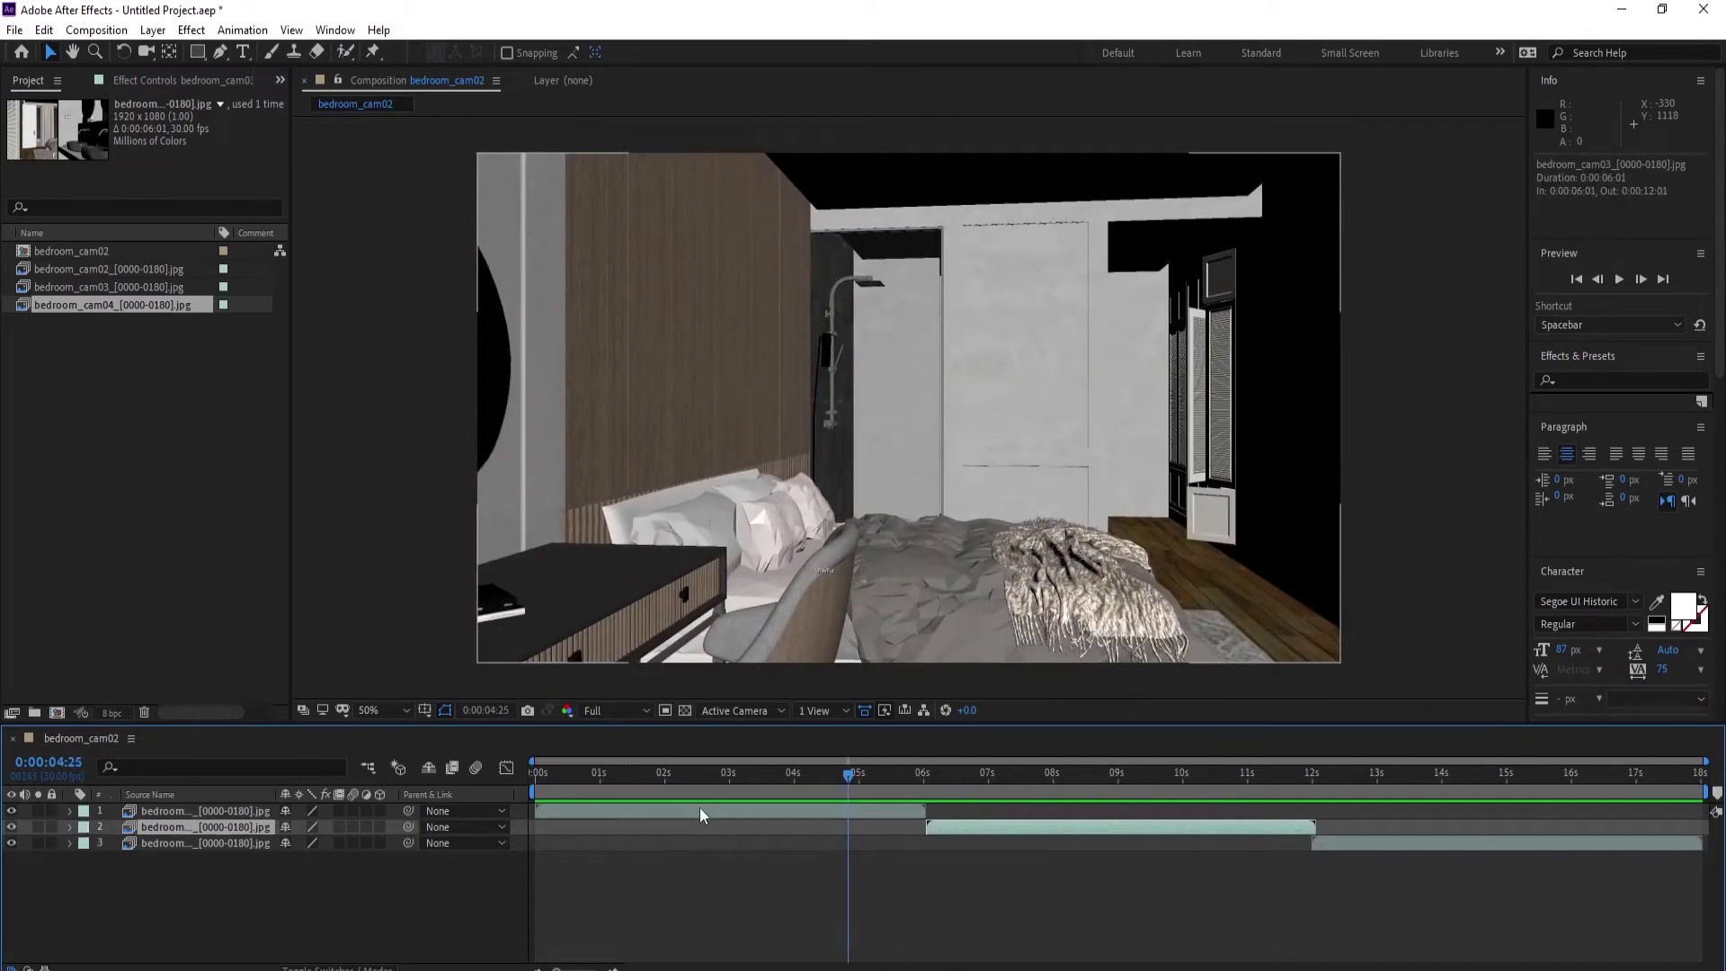
pyautogui.moveTo(715, 812); pyautogui.dragTo(660, 805)
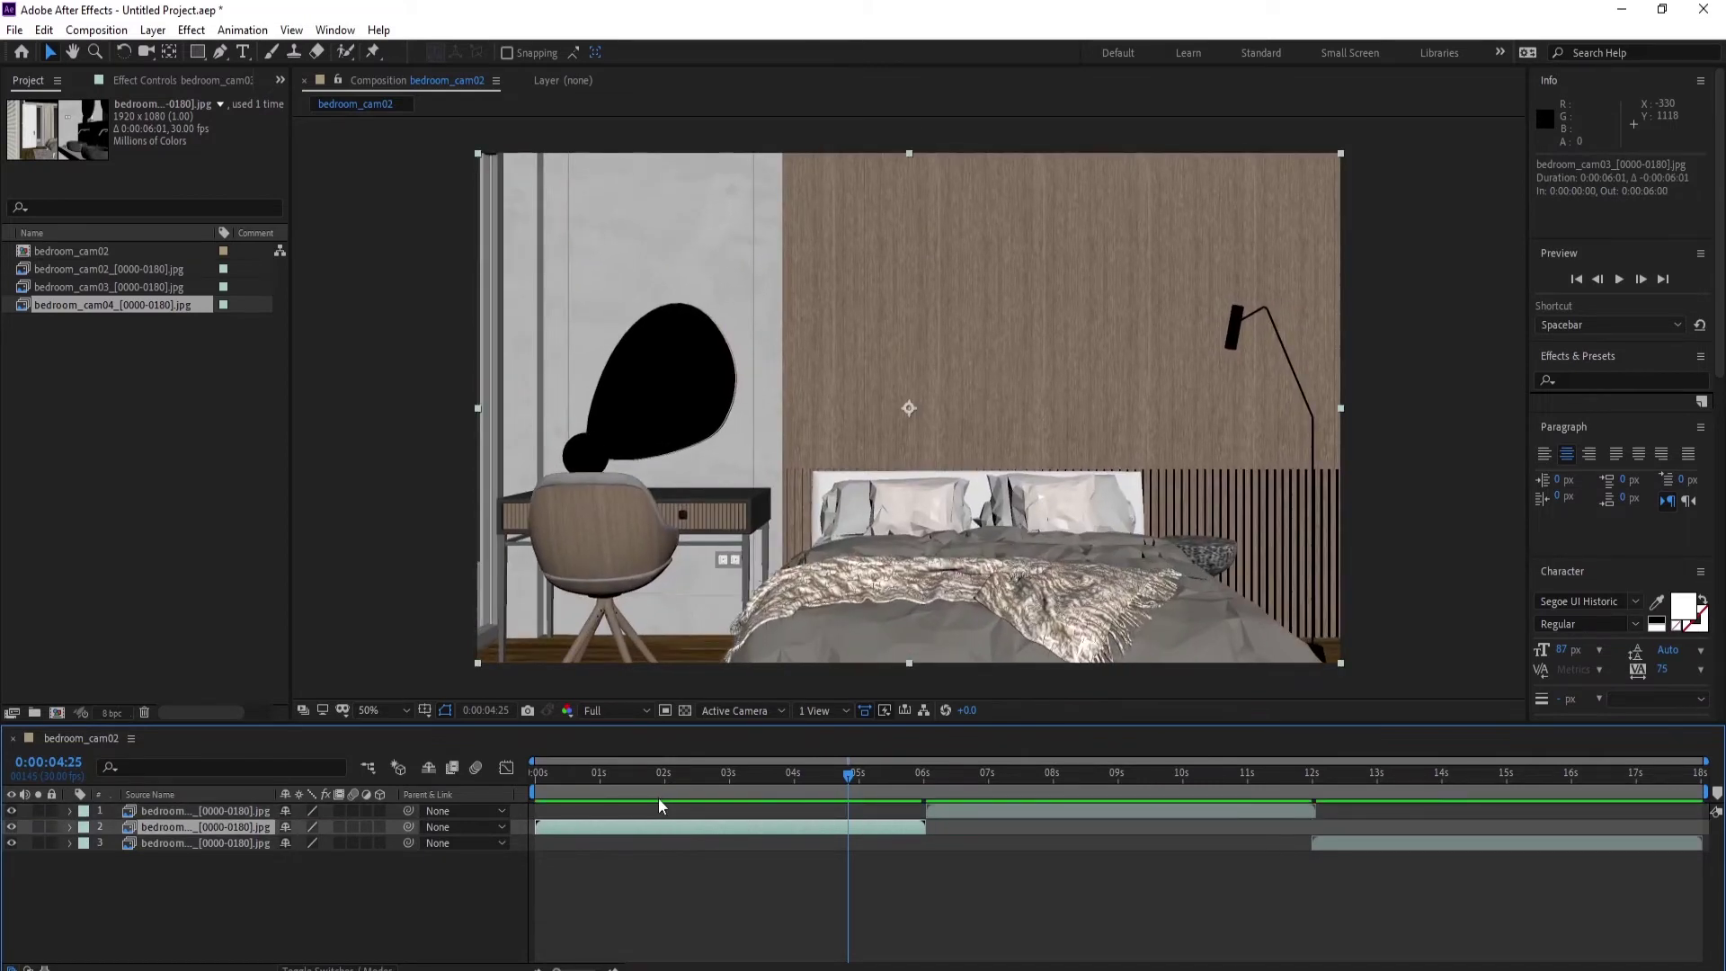
pyautogui.rightClick(740, 838)
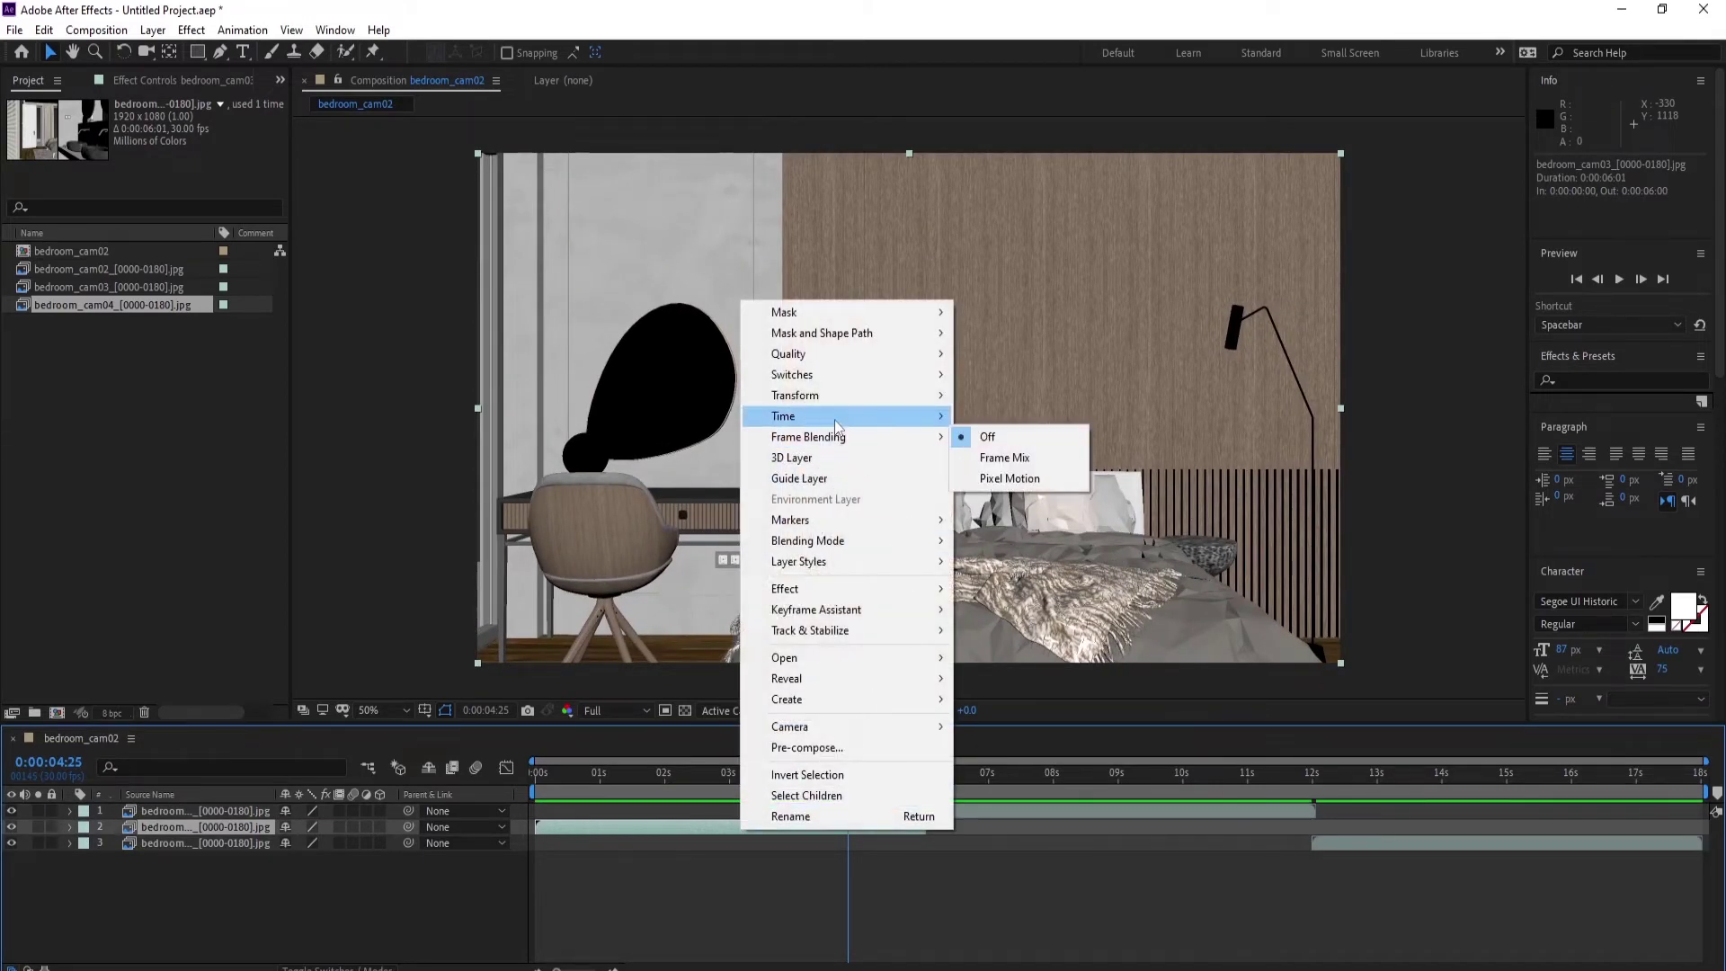
# - Time-reverse the cam03 layer and preview the reordered sequence from 0:00:01:12
pyautogui.moveTo(835, 423)
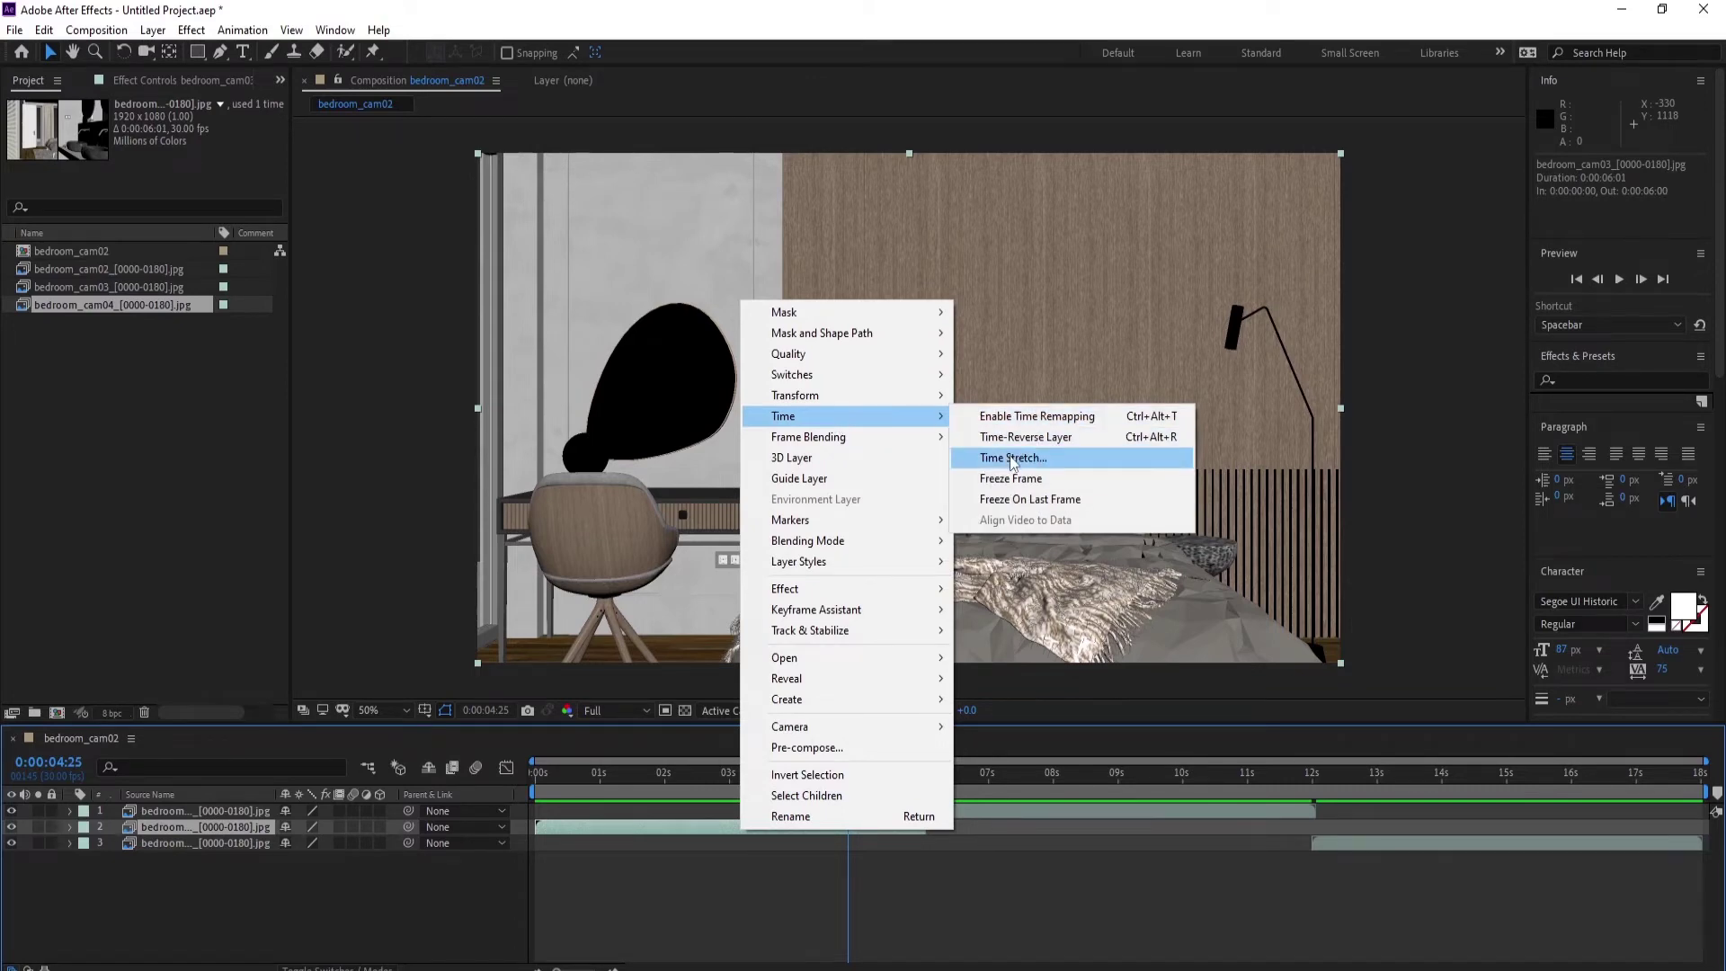
pyautogui.click(1025, 436)
pyautogui.moveTo(841, 760); pyautogui.dragTo(542, 760)
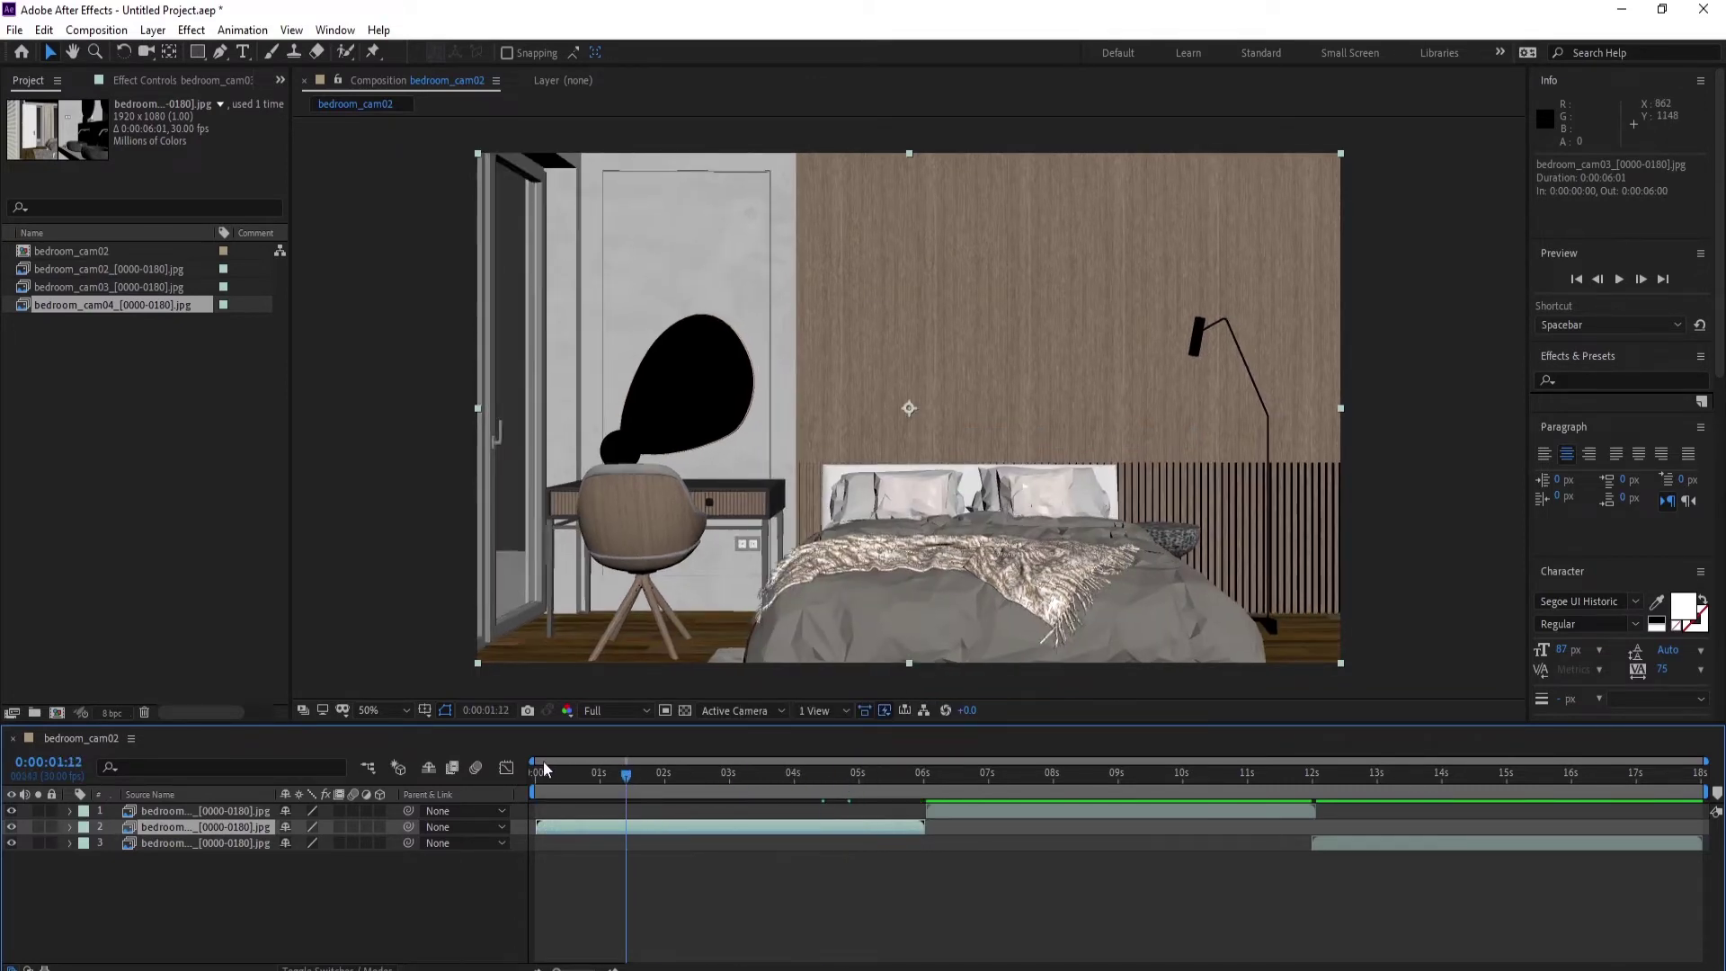
pyautogui.press('space')
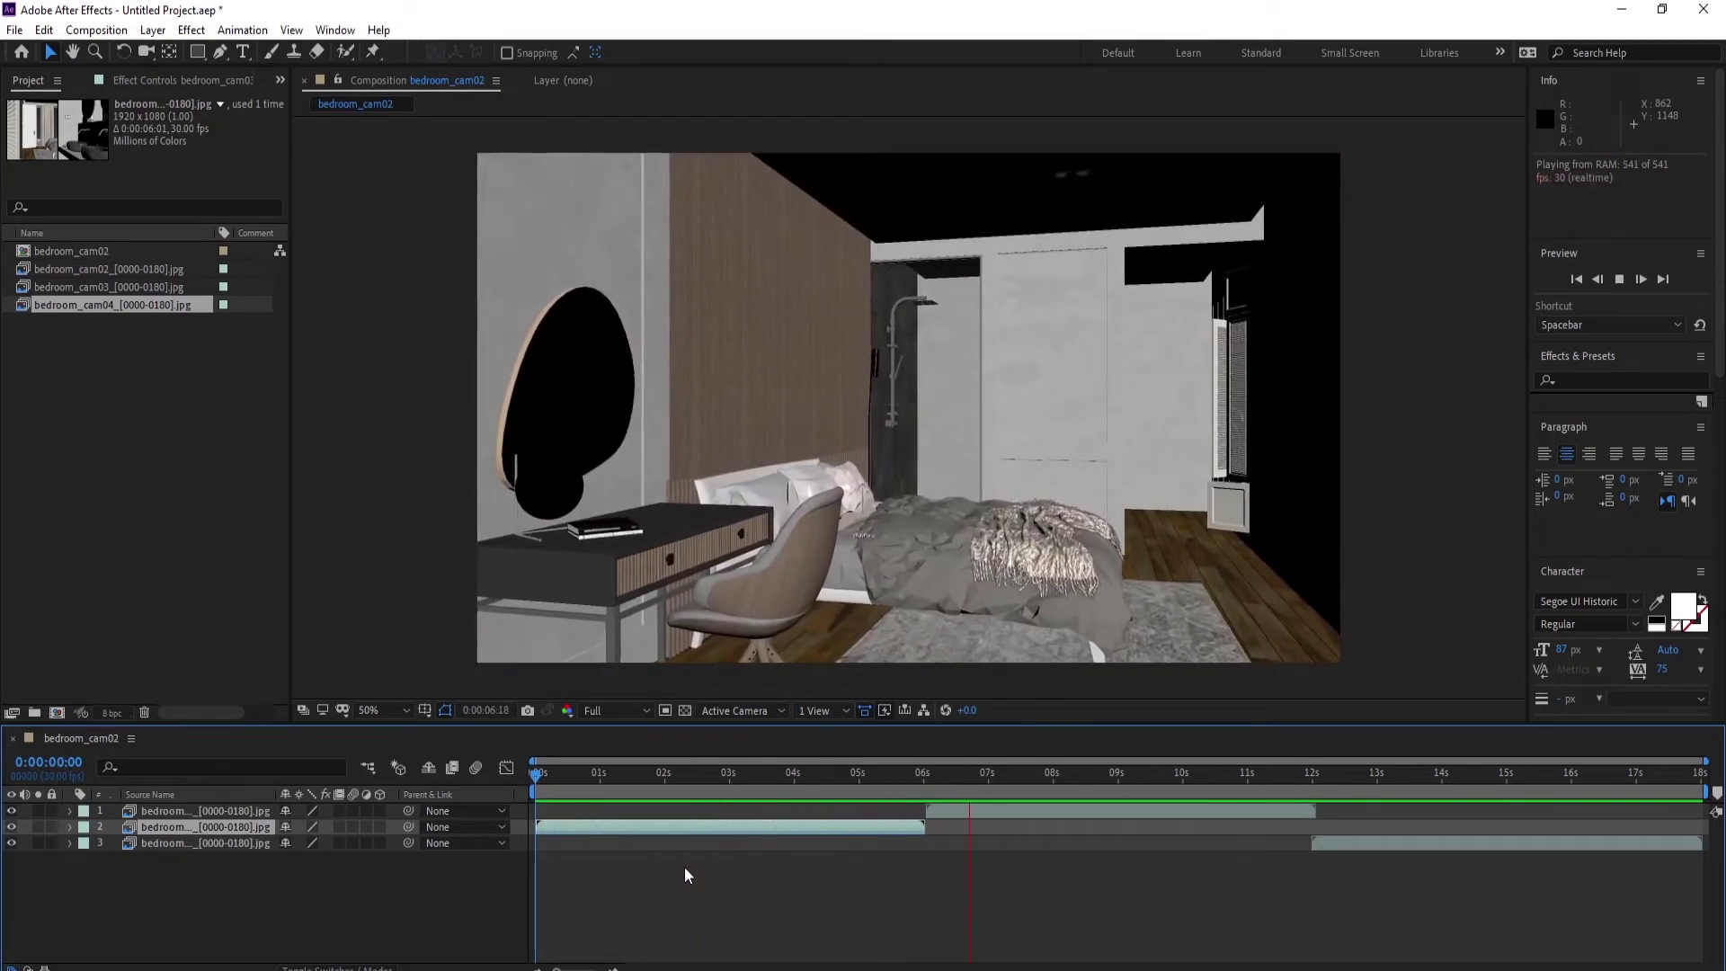
pyautogui.press('space')
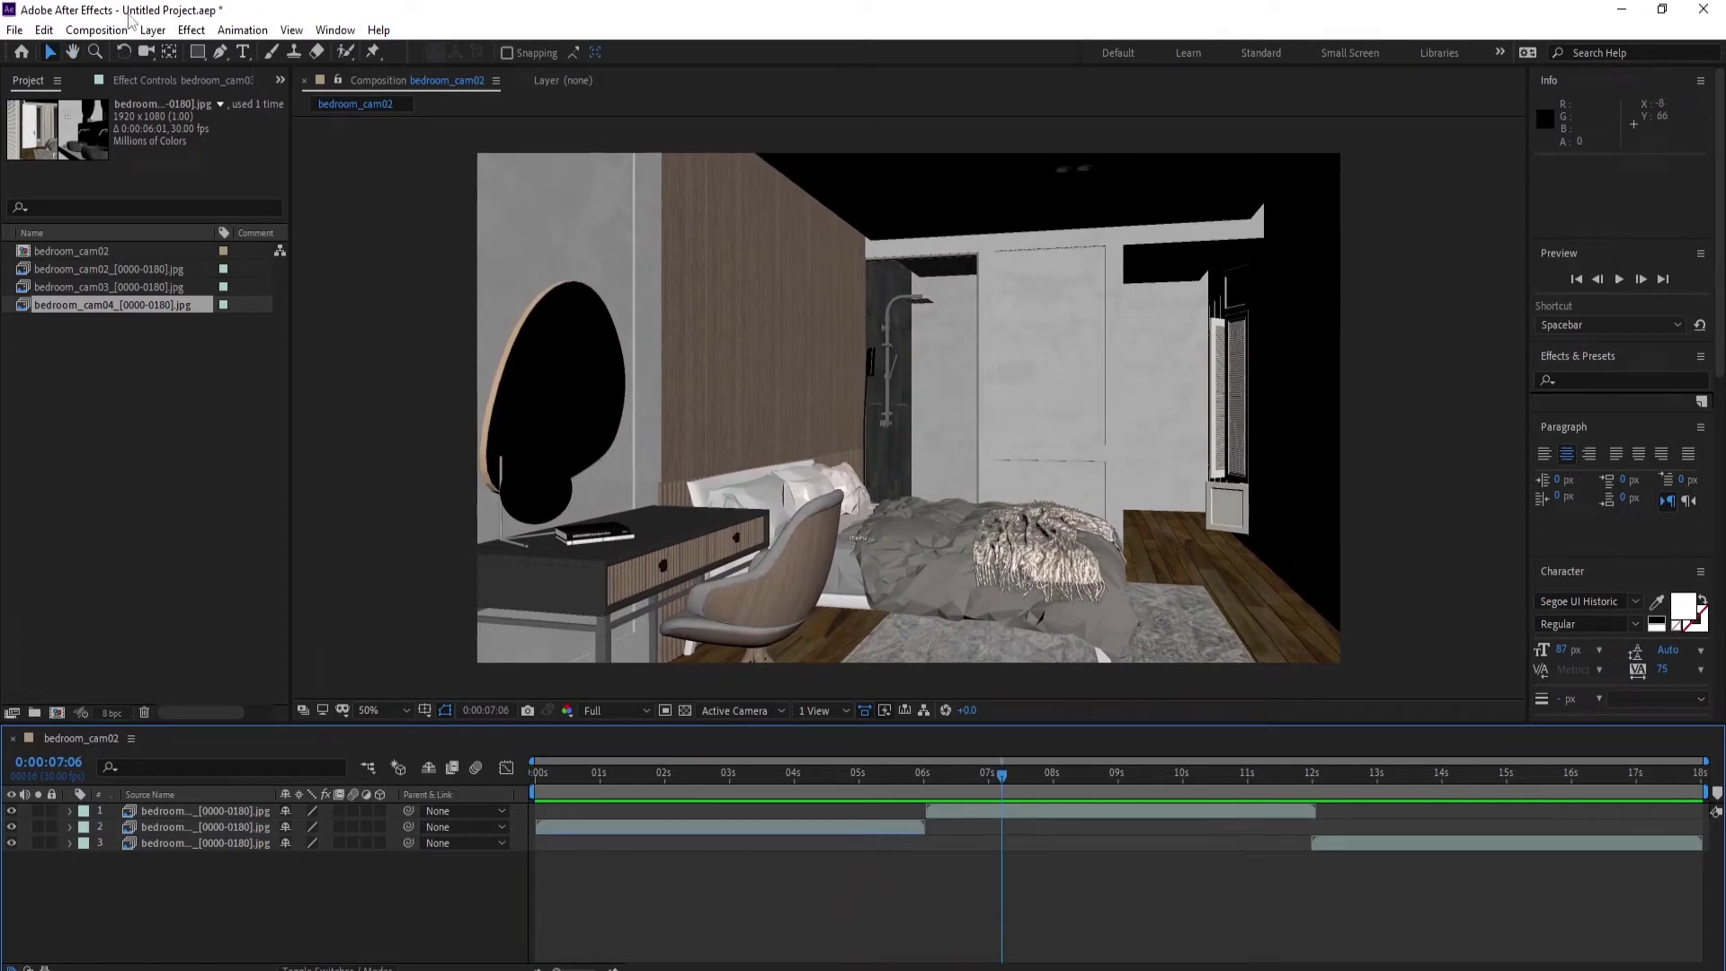
# - Queue the composition in Adobe Media Encoder as H.264 bedroom_cam01.mp4
pyautogui.click(97, 30)
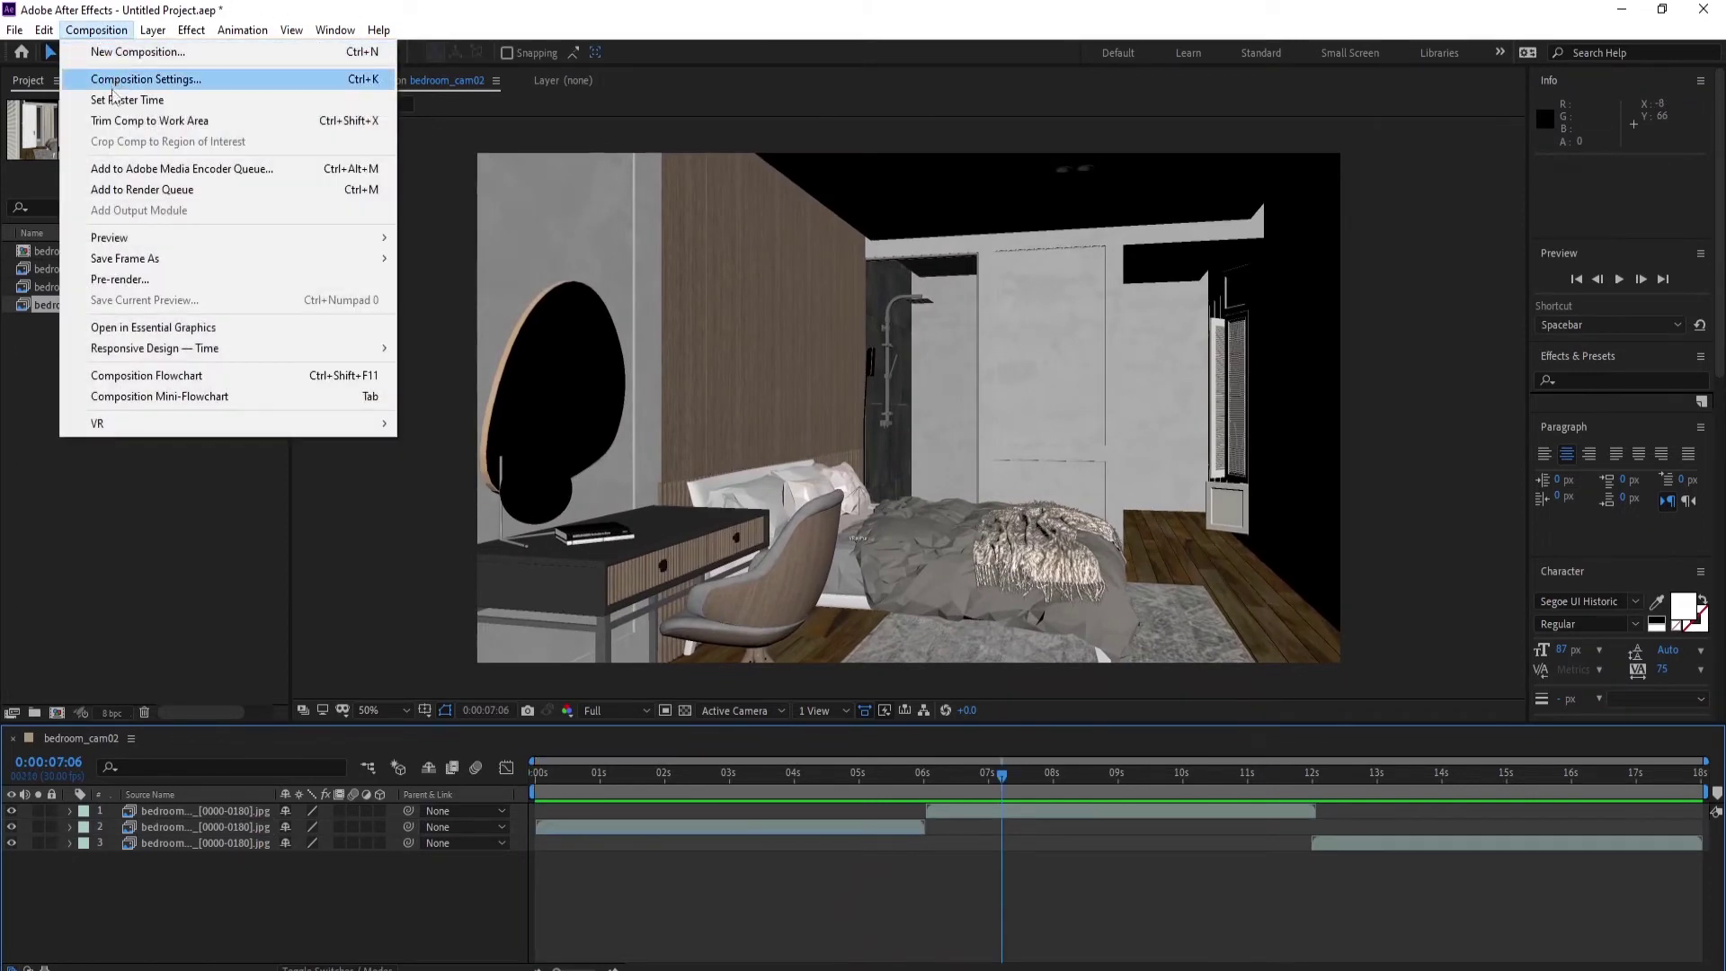
pyautogui.click(130, 171)
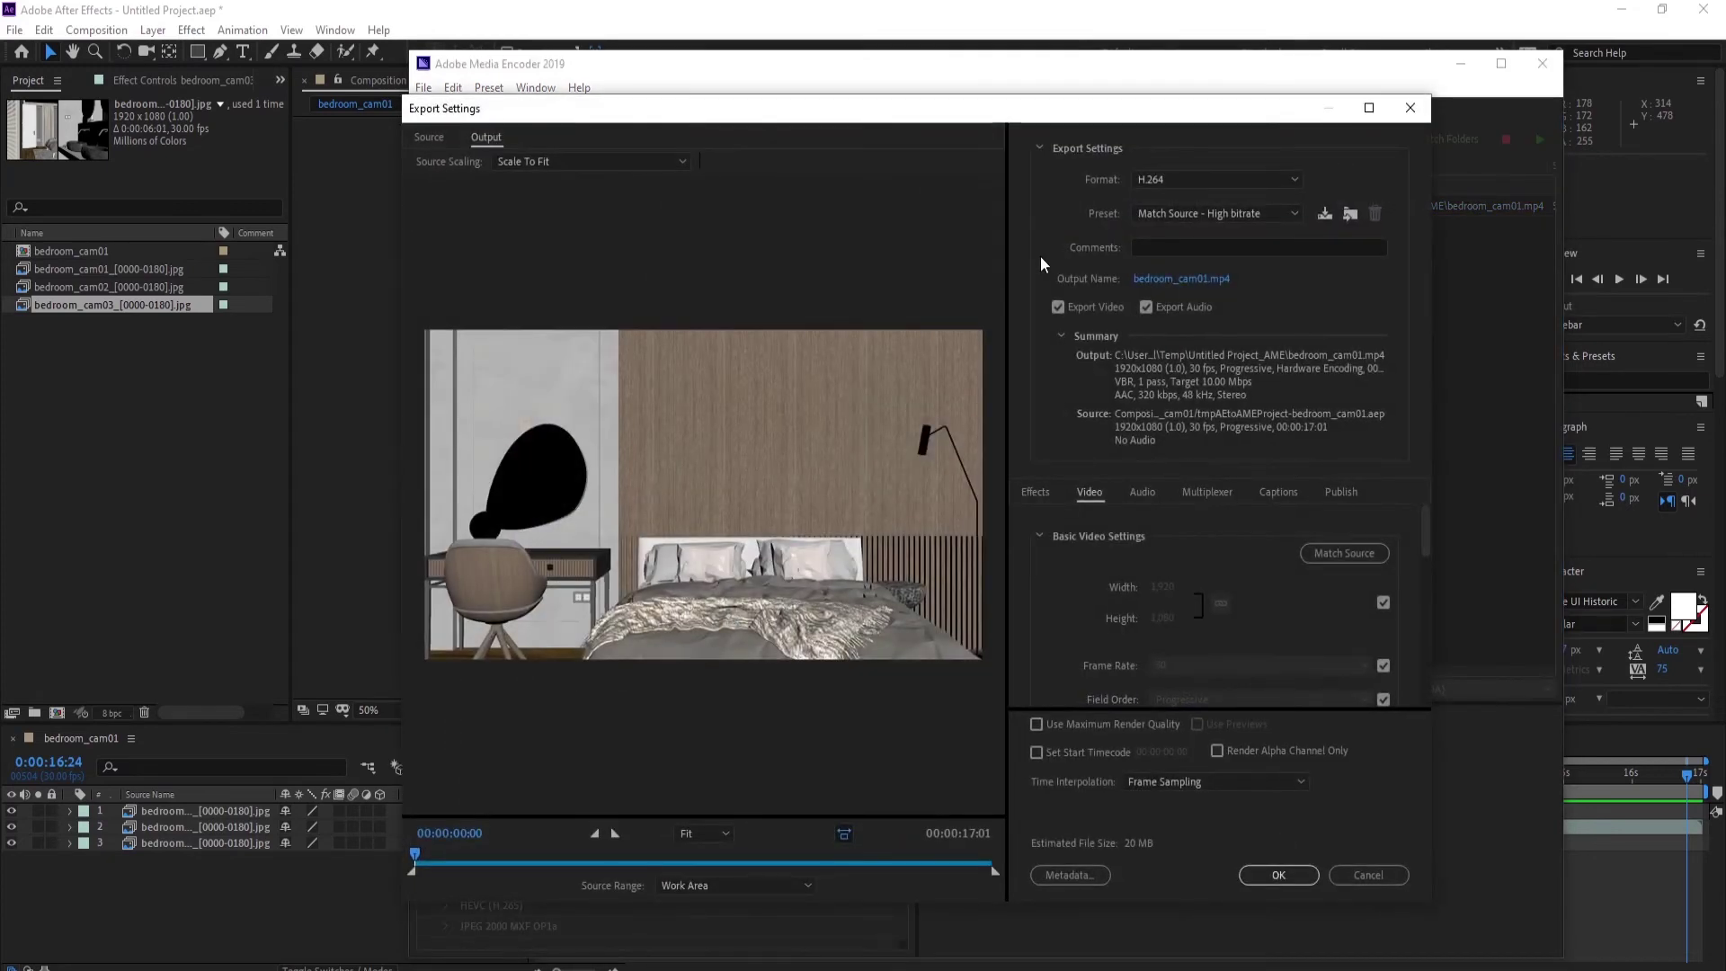
# - Keep the H.264 settings and save bedroom_cam01.mp4 into the Desktop Animatic folder
pyautogui.scroll(-5, 1261, 541)
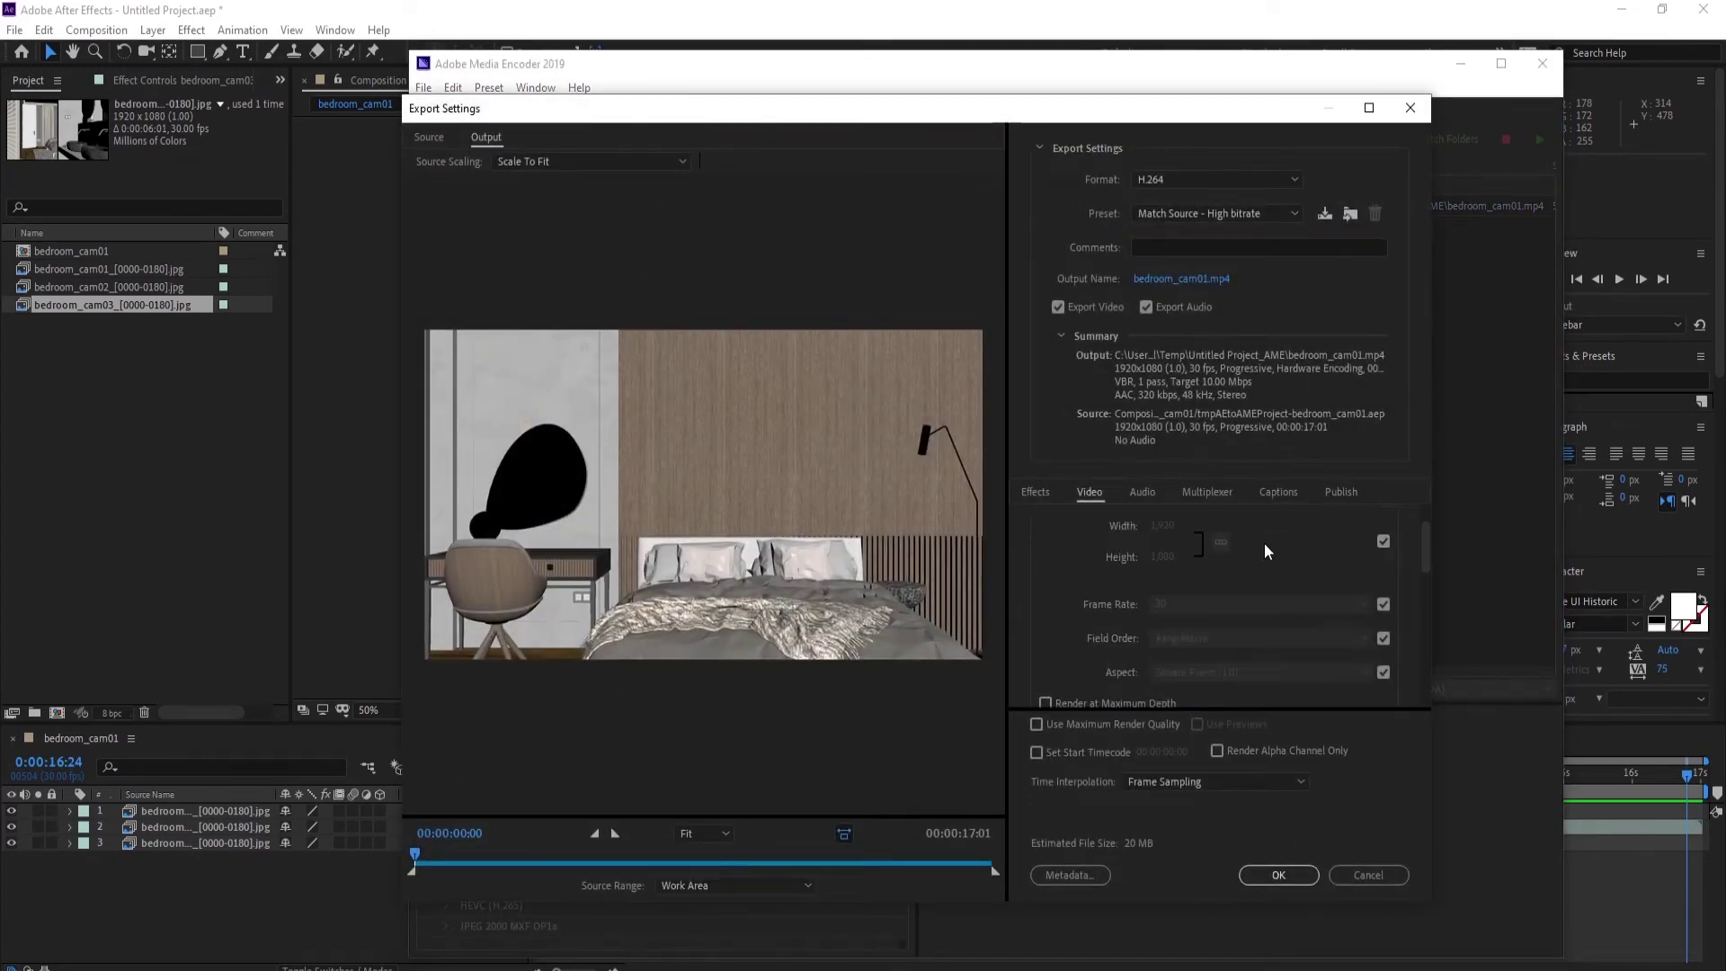
pyautogui.click(1277, 875)
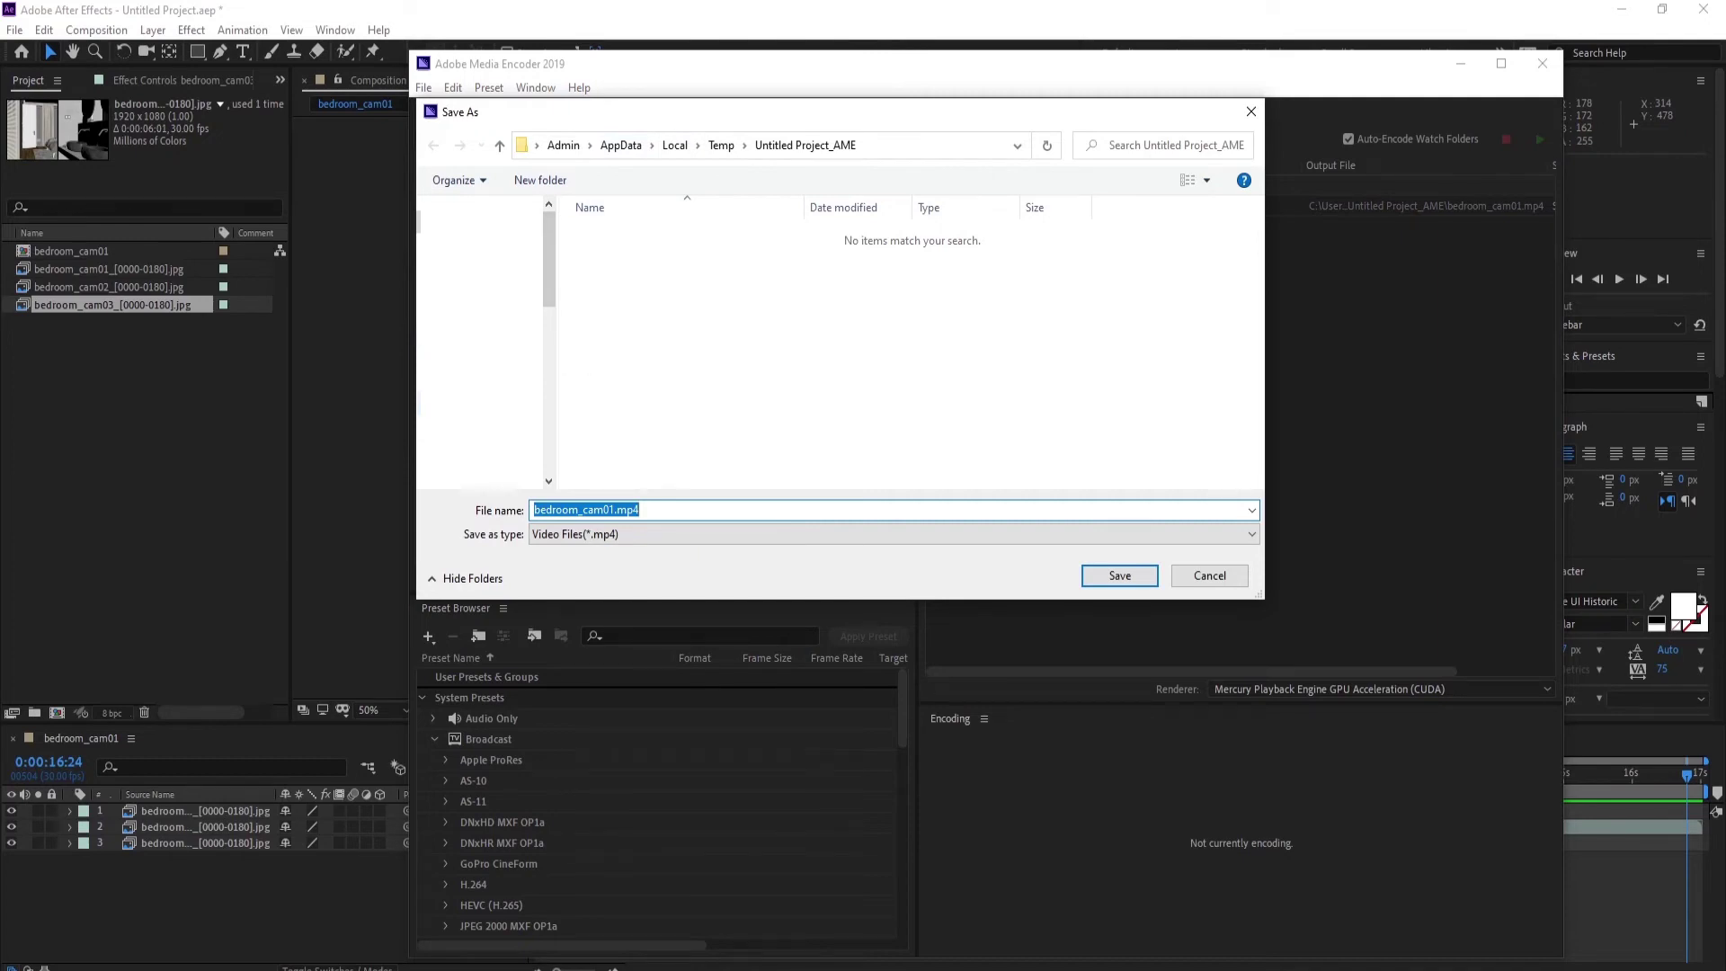
pyautogui.click(683, 145)
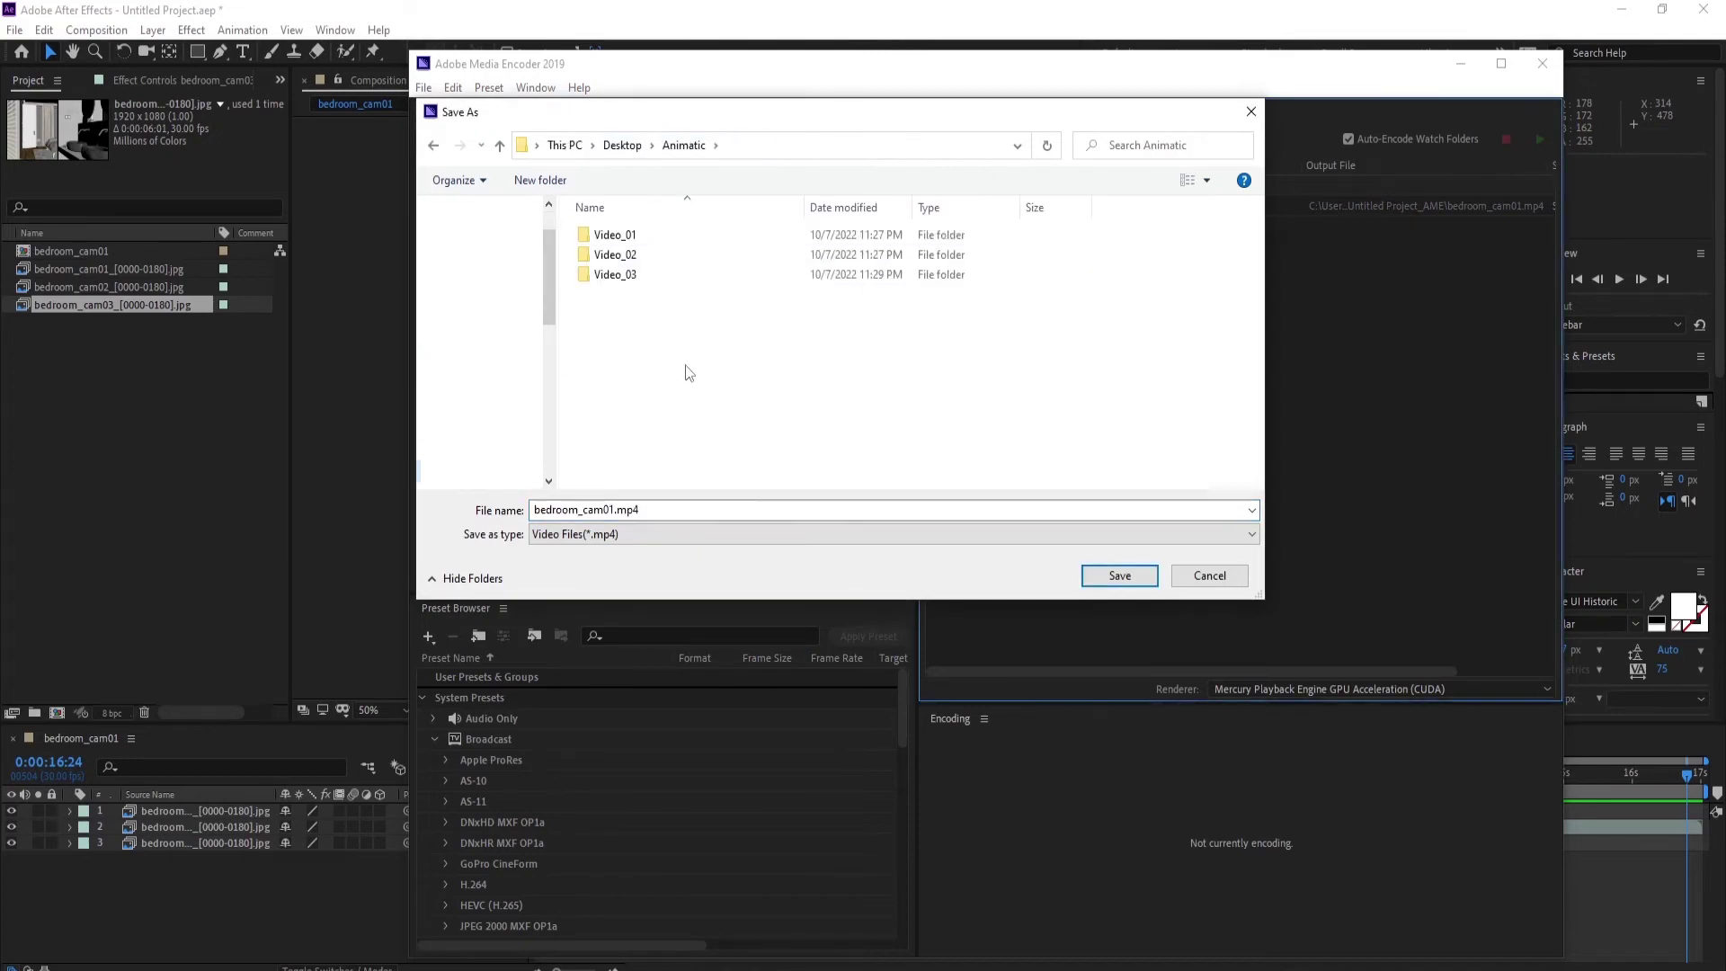
pyautogui.click(1119, 573)
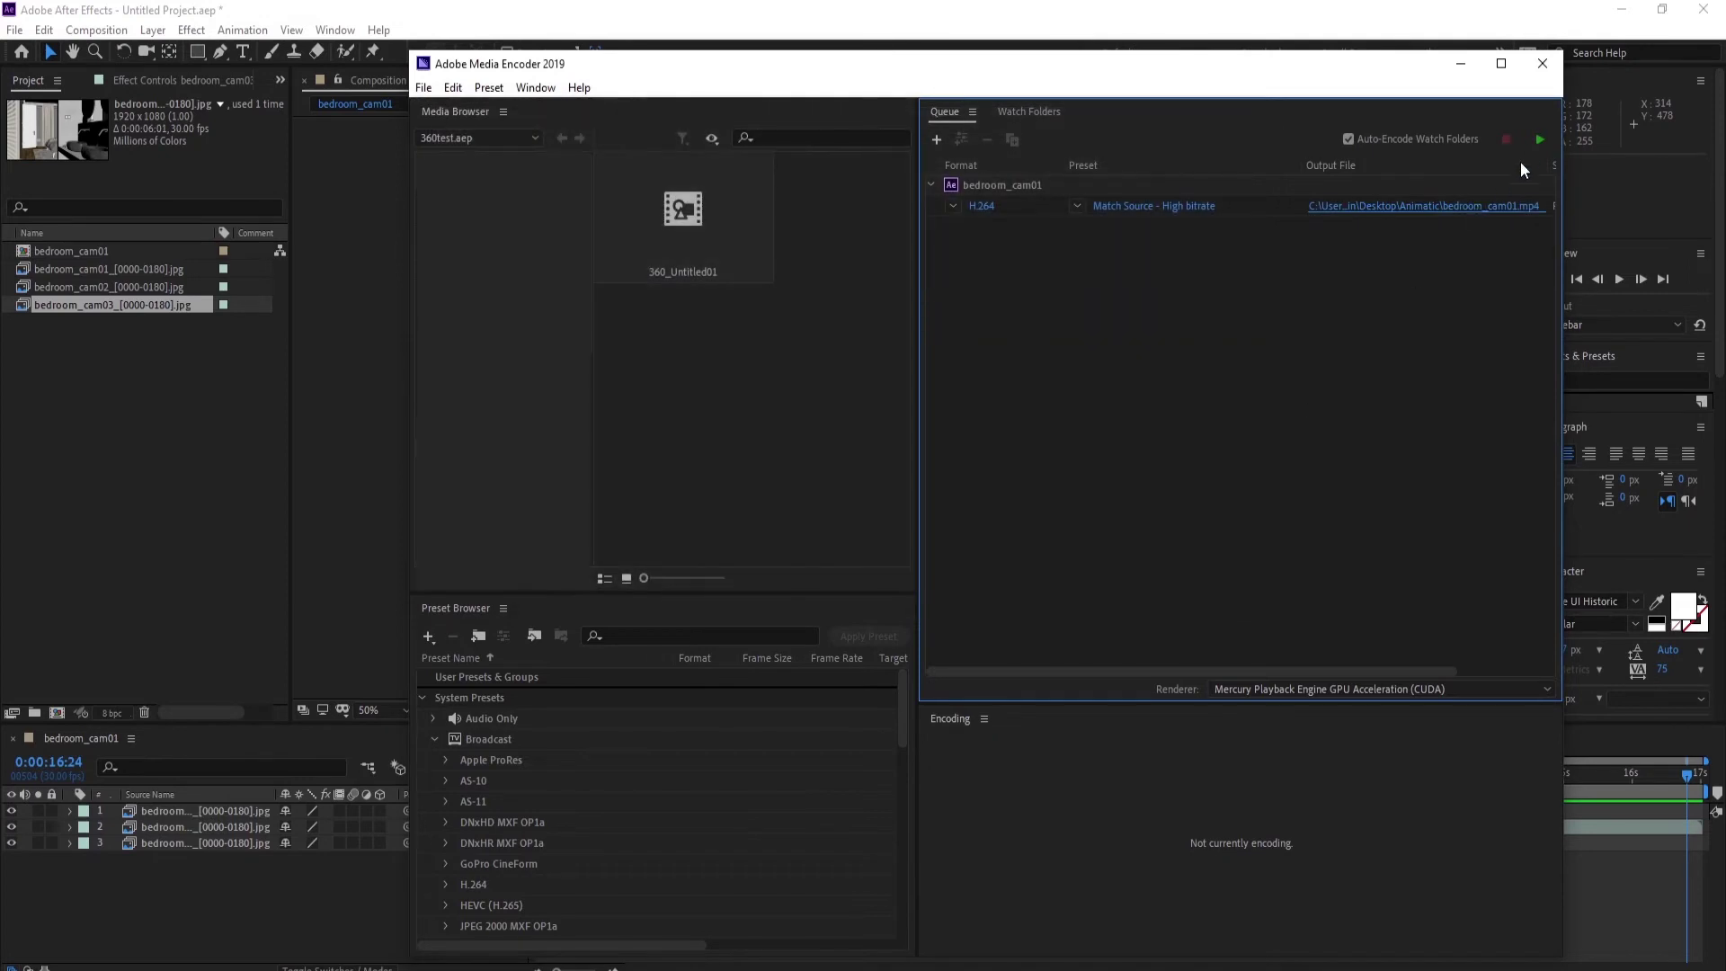
# - Encode bedroom_cam01.mp4, then browse File Explorer to the Animatic folder to play it
pyautogui.click(1538, 141)
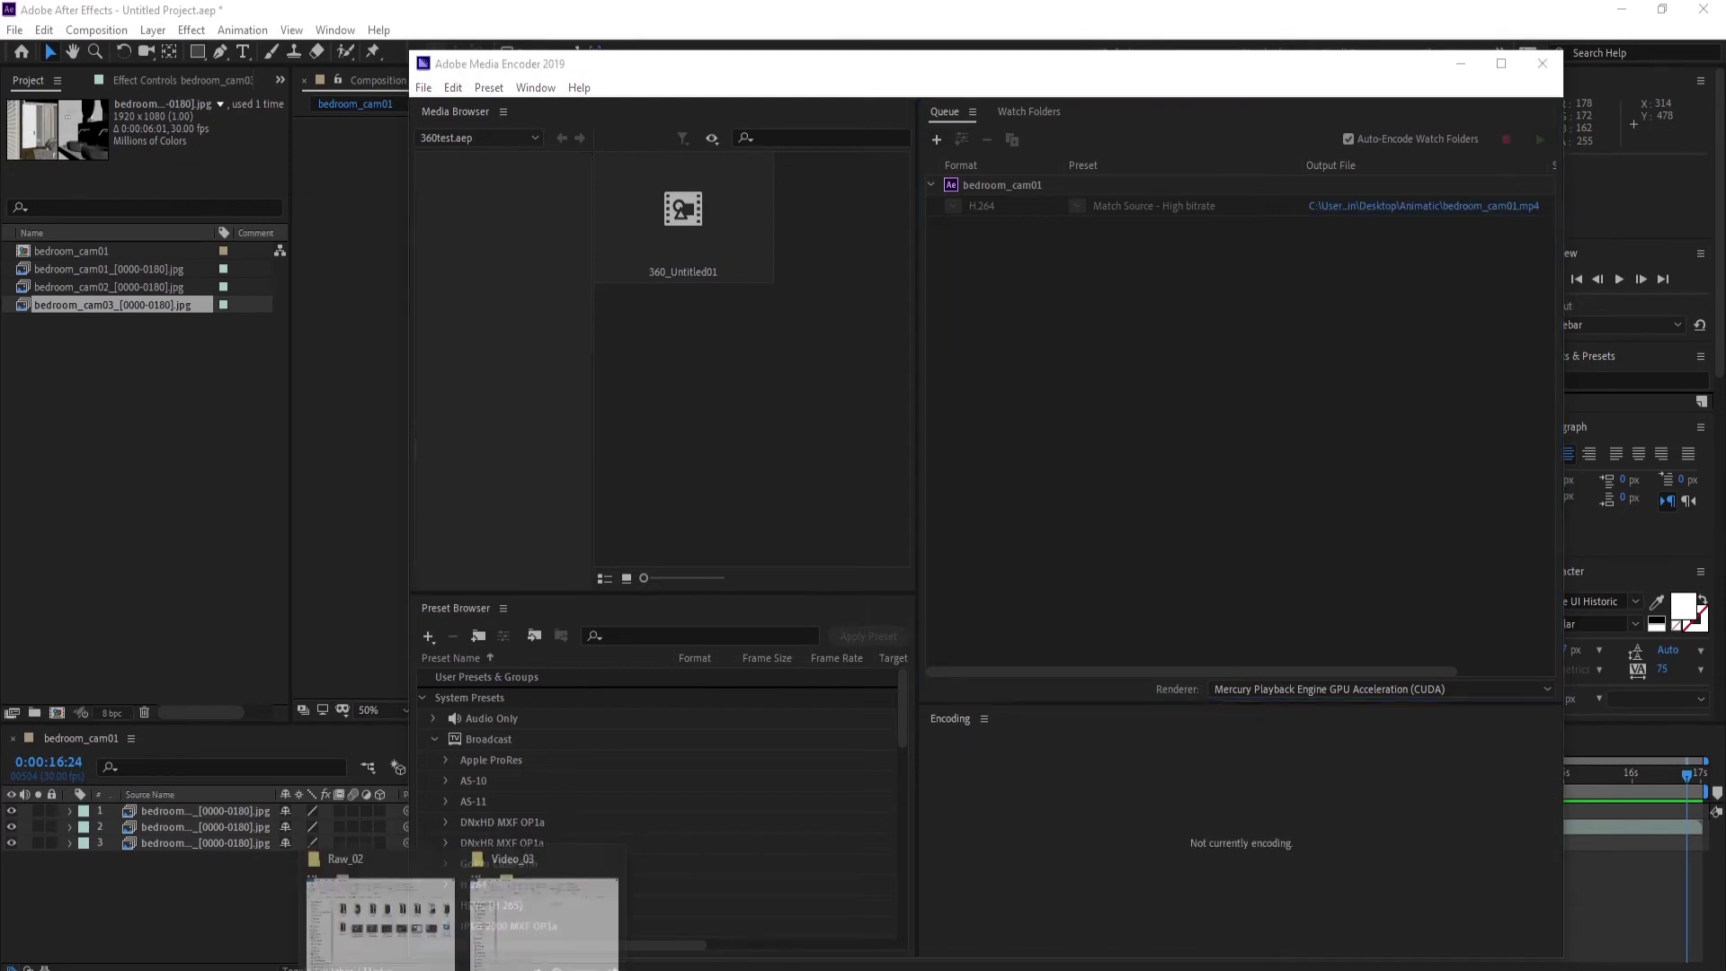
pyautogui.moveTo(476, 952)
pyautogui.click(382, 908)
pyautogui.click(522, 283)
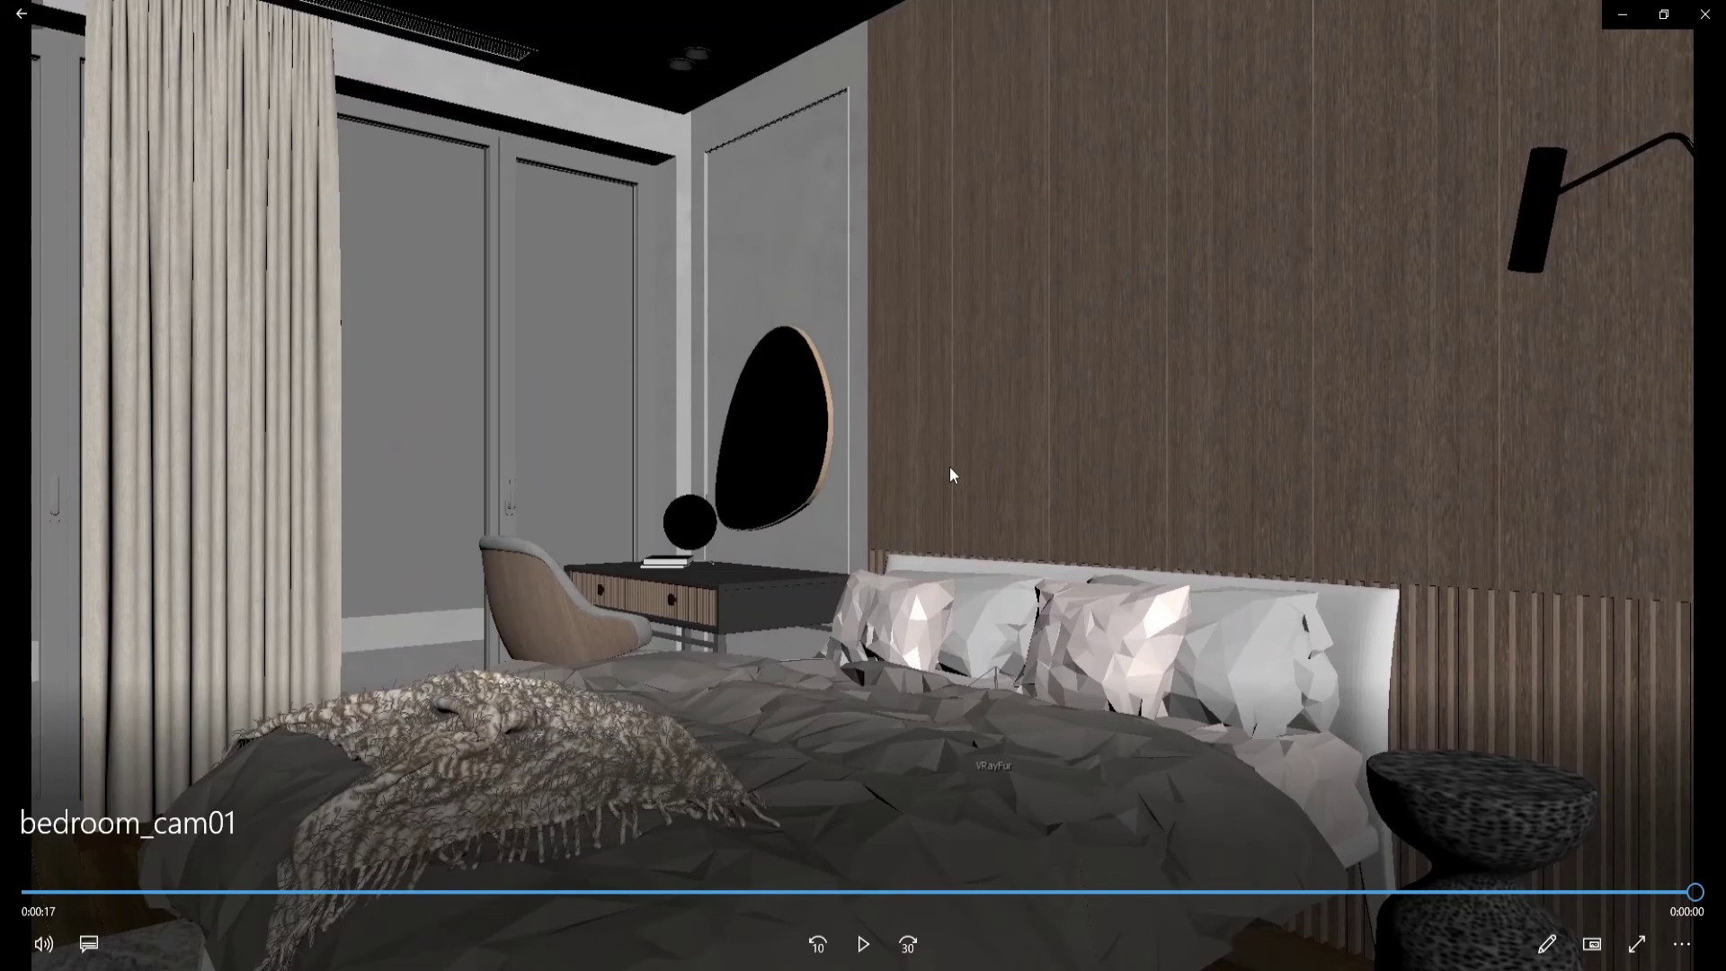
# - Close the bedroom_cam01 video and minimize File Explorer to return to Media Encoder
pyautogui.click(1704, 14)
pyautogui.click(1278, 139)
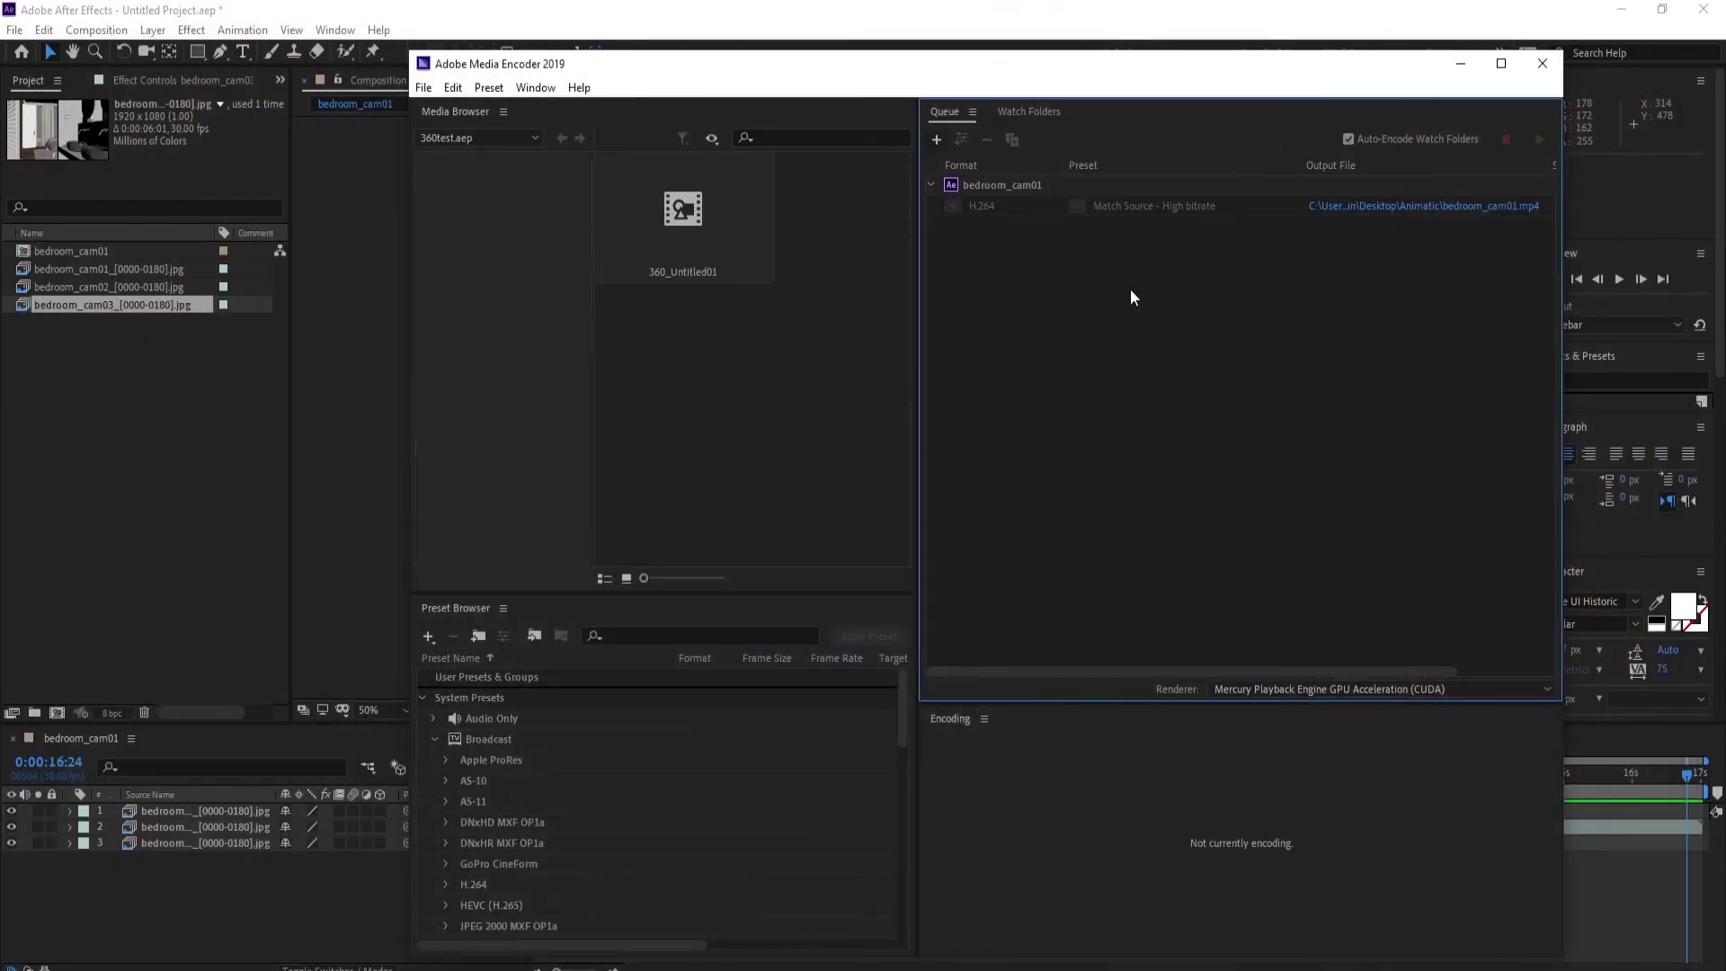